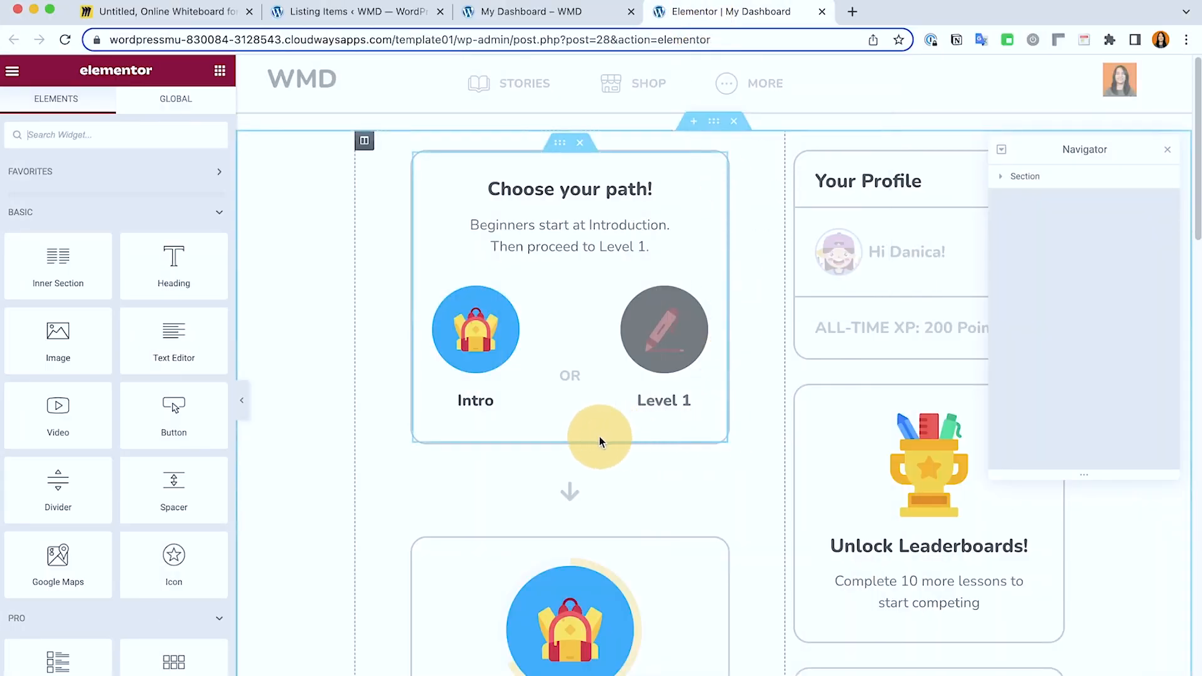
# Reveal the Intro card's lesson count text widget in the Navigator's element structure.
pyautogui.click(644, 644)
pyautogui.scroll(-1, 629, 426)
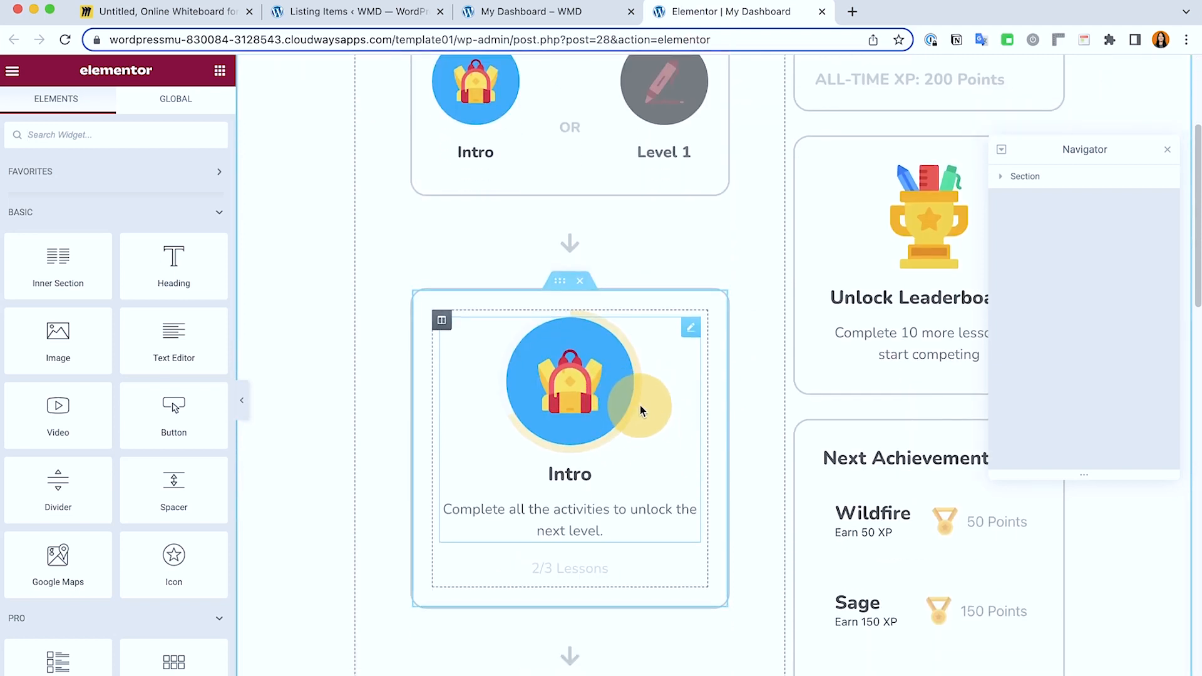
pyautogui.scroll(-2, 640, 410)
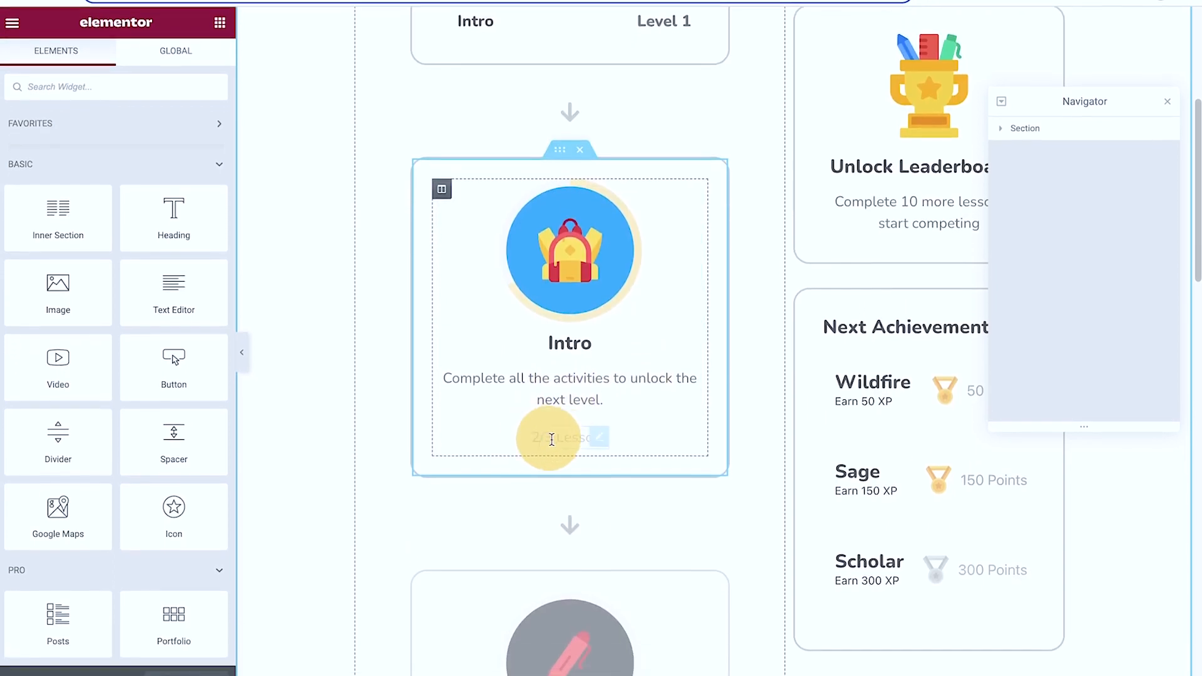
pyautogui.rightClick(575, 427)
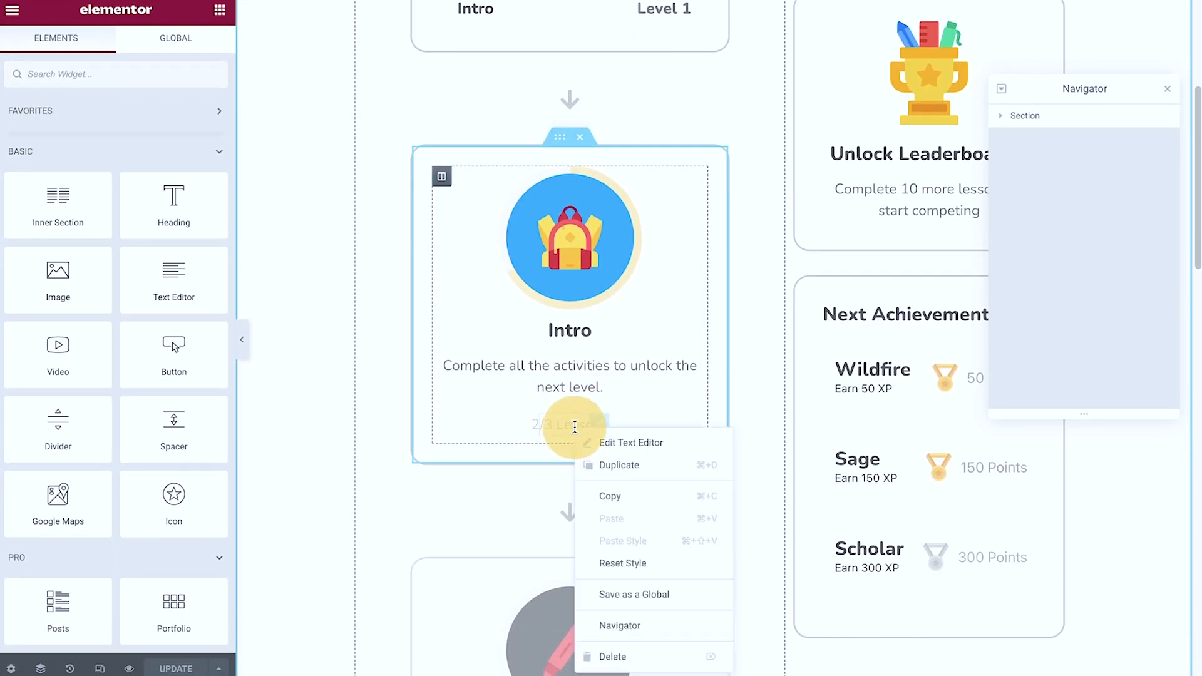
pyautogui.click(625, 622)
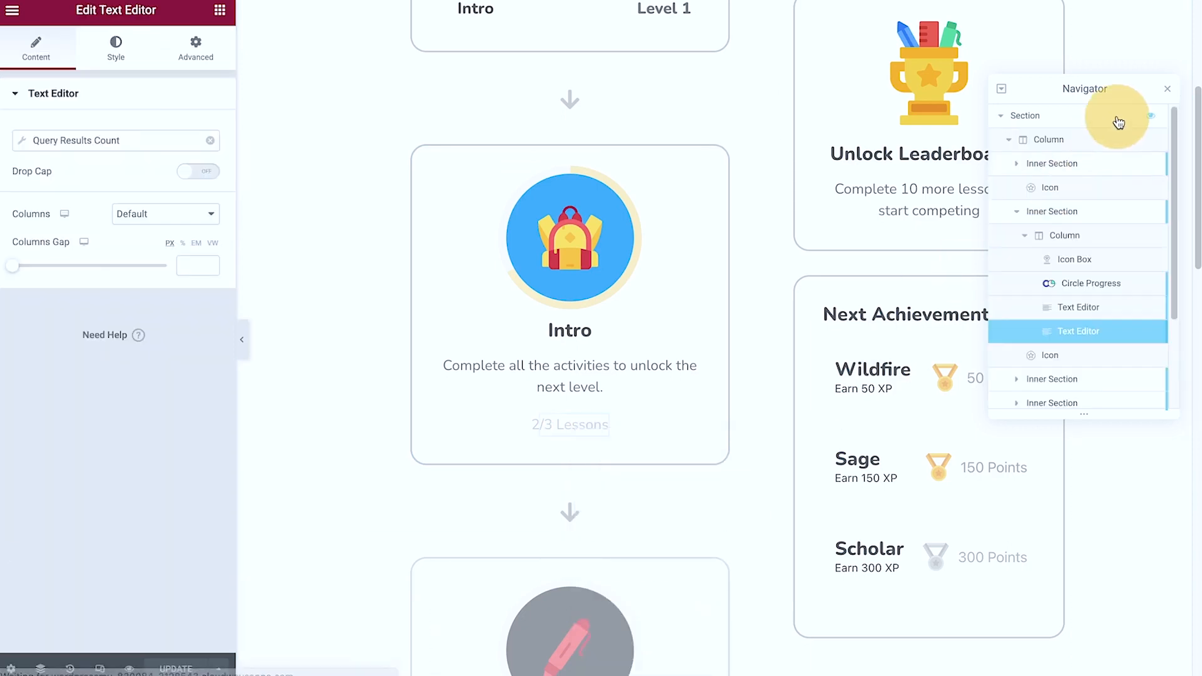
# Rename the first of the two Text Editor elements under the Intro card's Circle Progress as "Dynamic Count".
pyautogui.click(1087, 308)
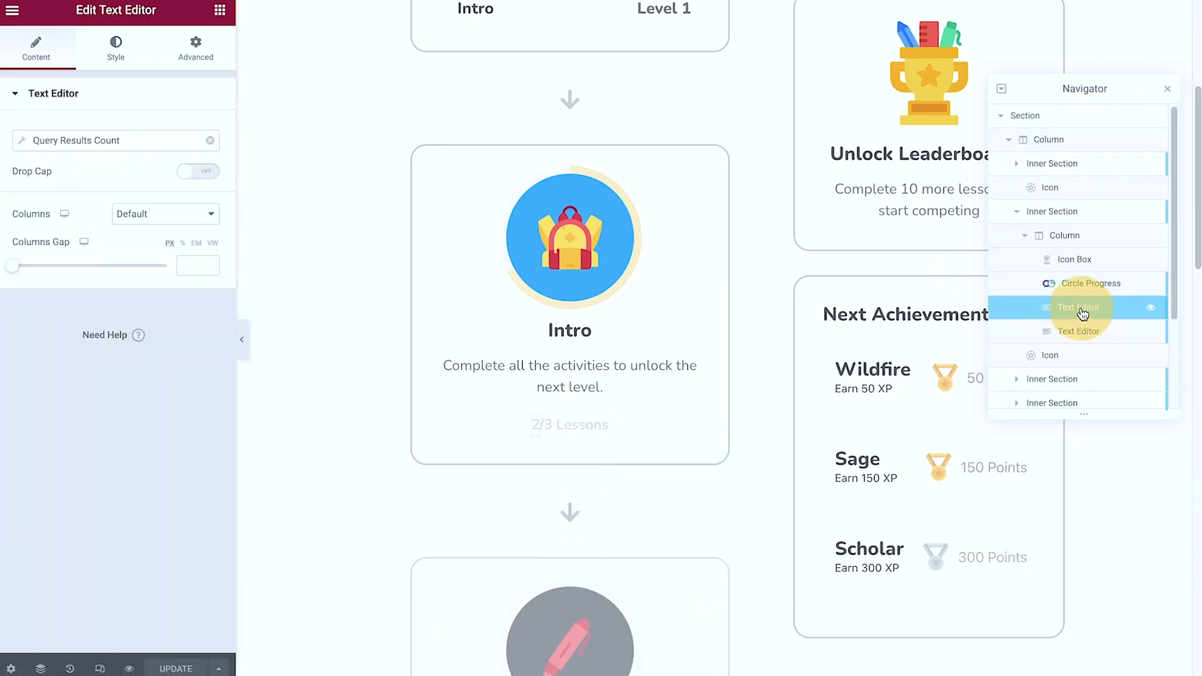
pyautogui.moveTo(1084, 310); pyautogui.dragTo(1085, 308)
pyautogui.write('Complet')
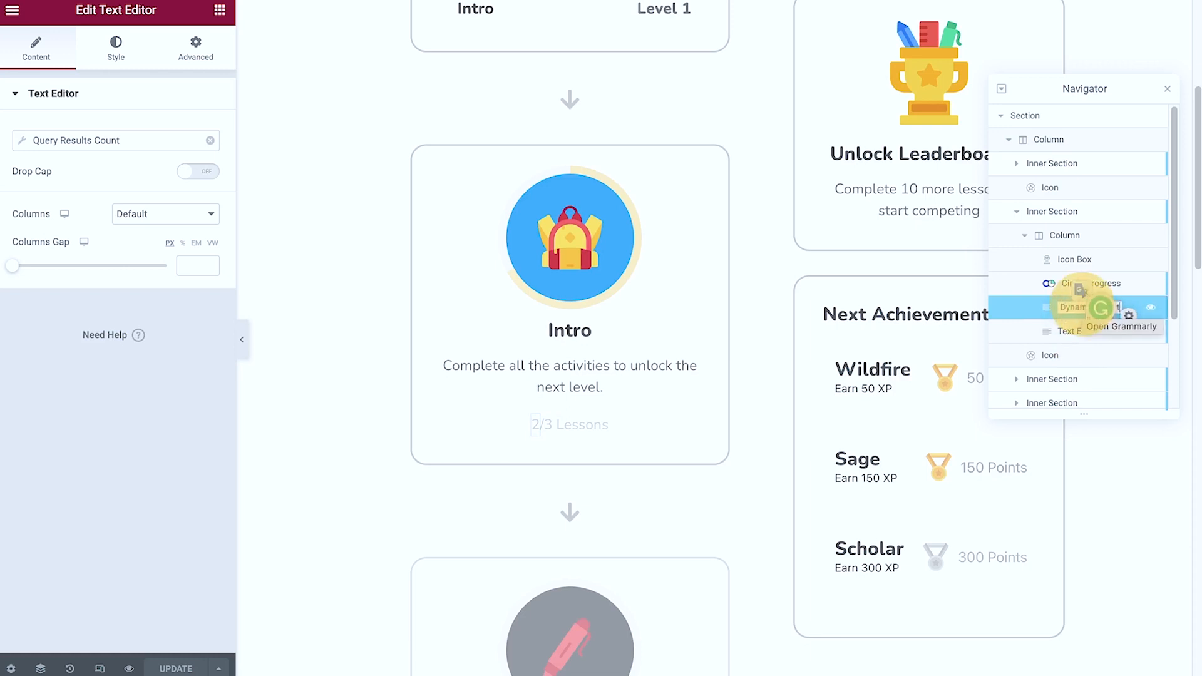
pyautogui.press('Return')
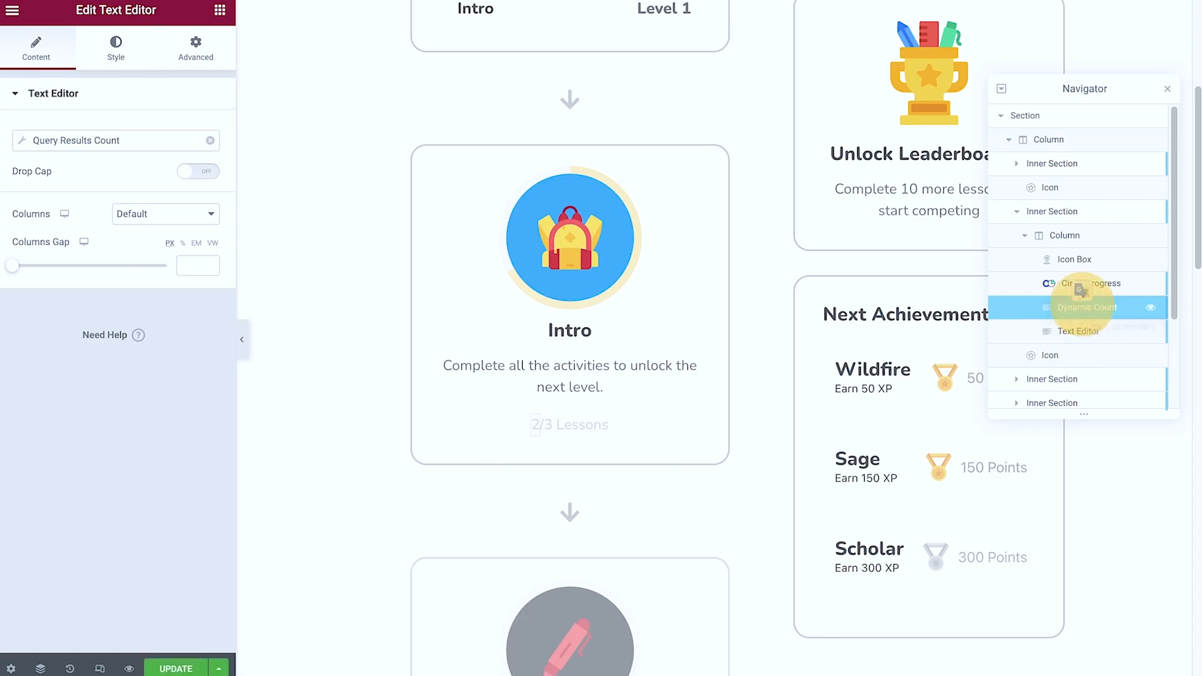
# Rename the remaining Text Editor element in the Intro card as "Fixed Count".
pyautogui.click(1084, 331)
pyautogui.doubleClick(1085, 333)
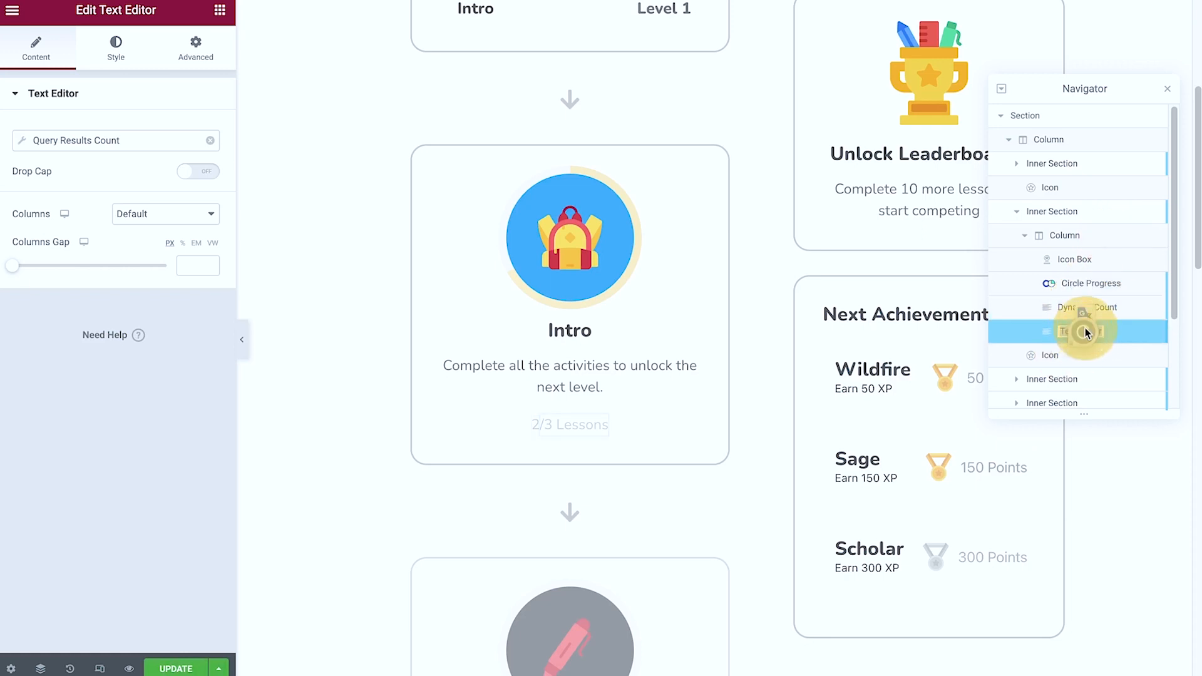
pyautogui.write('Fixed Count')
pyautogui.press('Return')
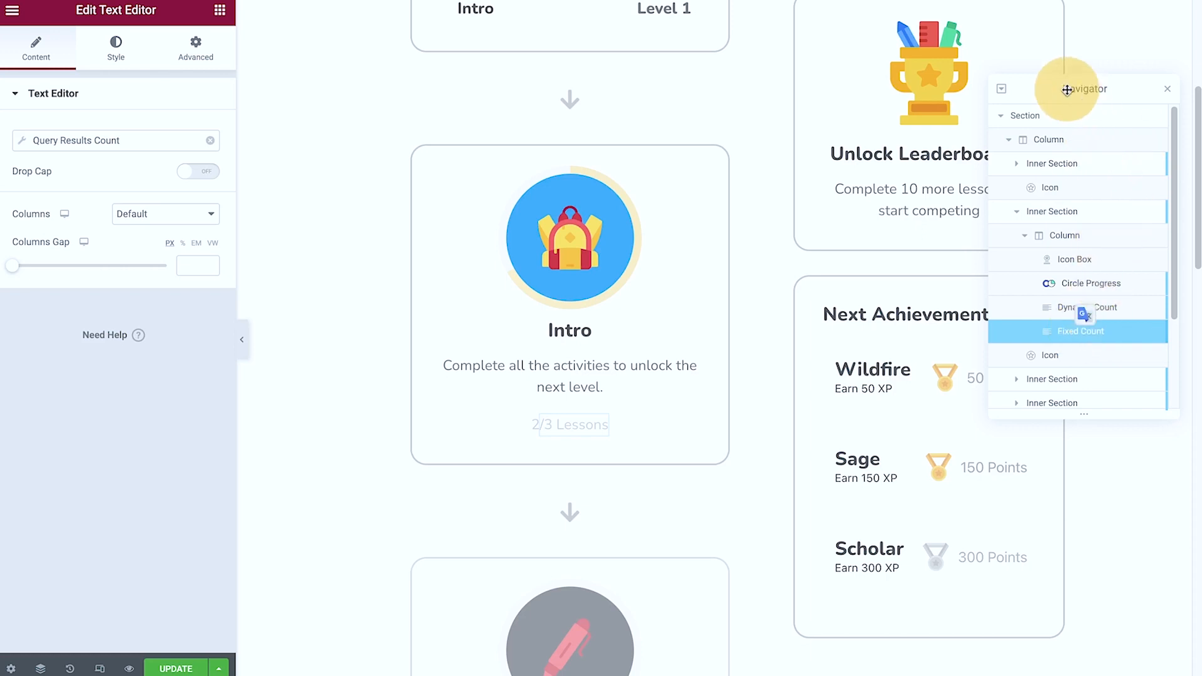
# Inspect the Dynamic Count element's Query Results Count settings, keeping 1_Intro - Lessons Completed as the query.
pyautogui.hotkey('ctrl', '+')
pyautogui.hotkey('ctrl', '+')
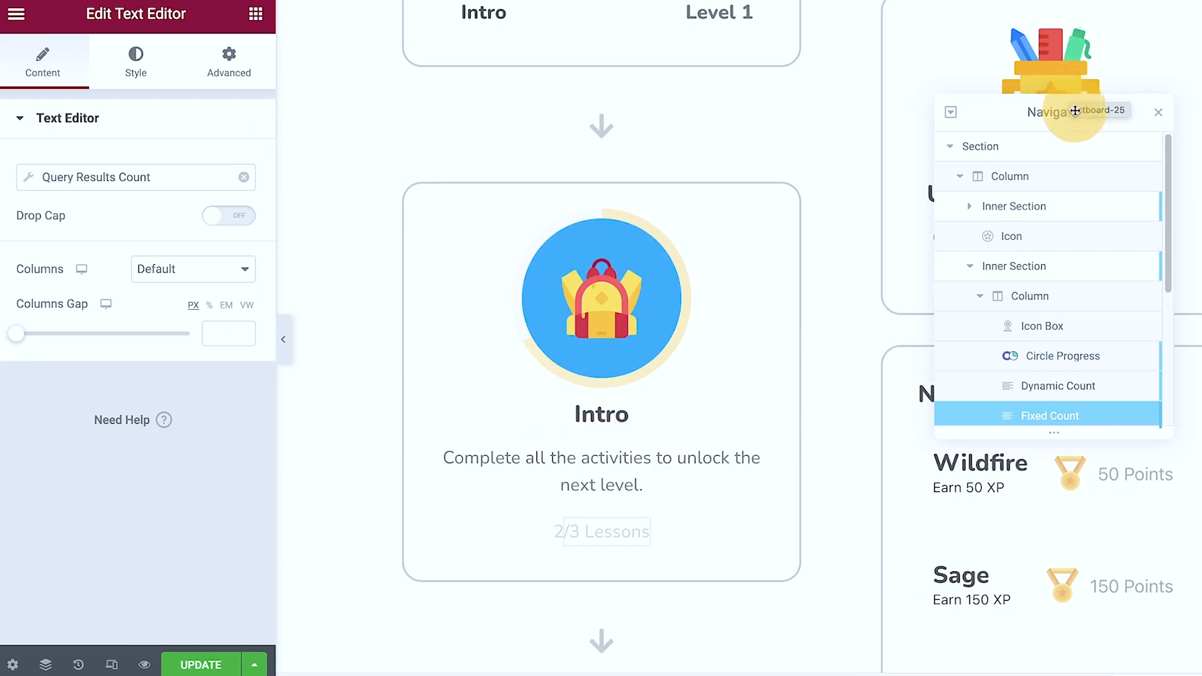
pyautogui.hotkey('ctrl', '+')
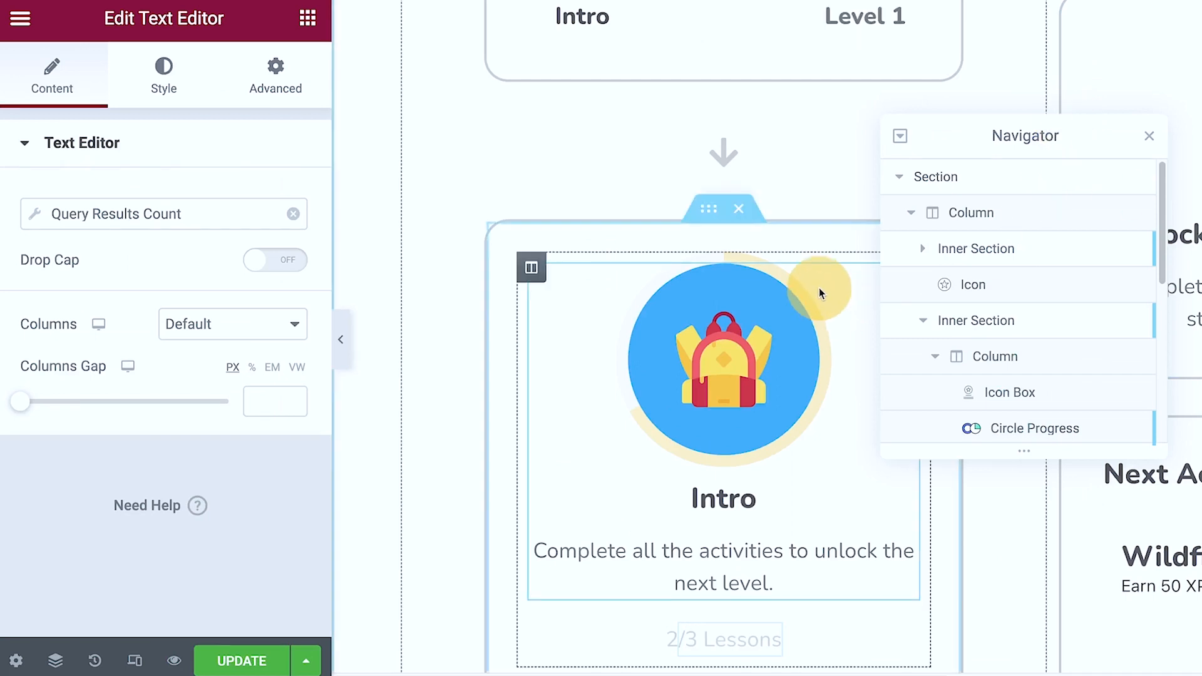
pyautogui.scroll(-5, 818, 290)
pyautogui.click(669, 336)
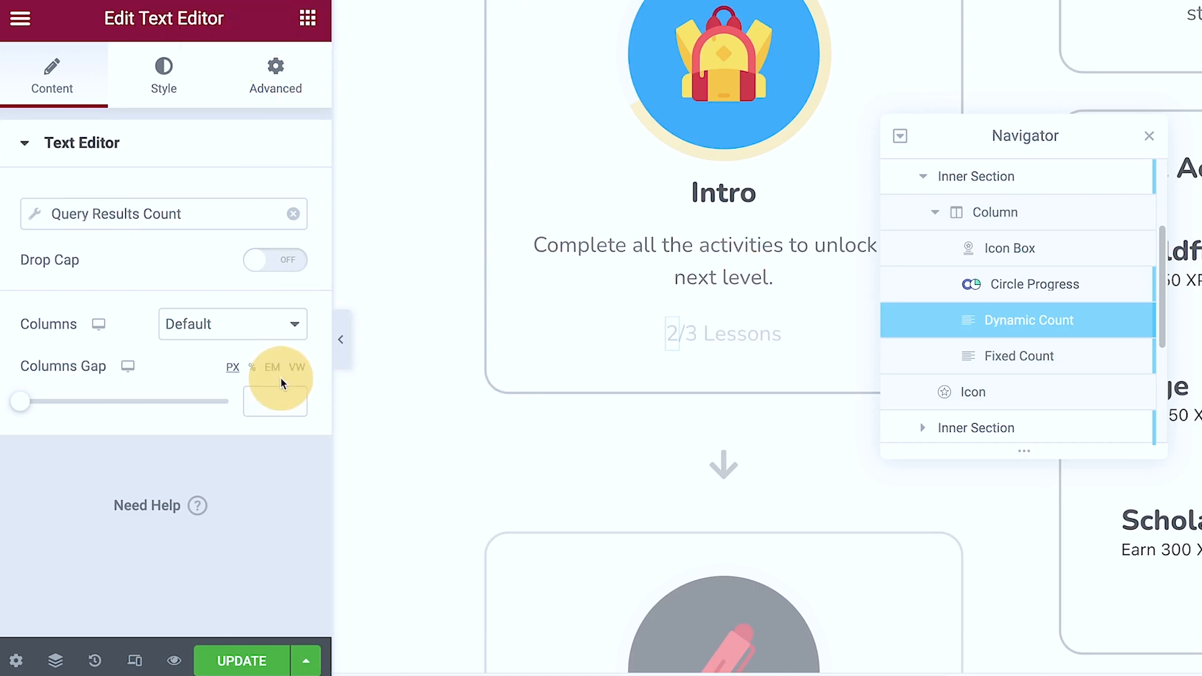
pyautogui.click(37, 215)
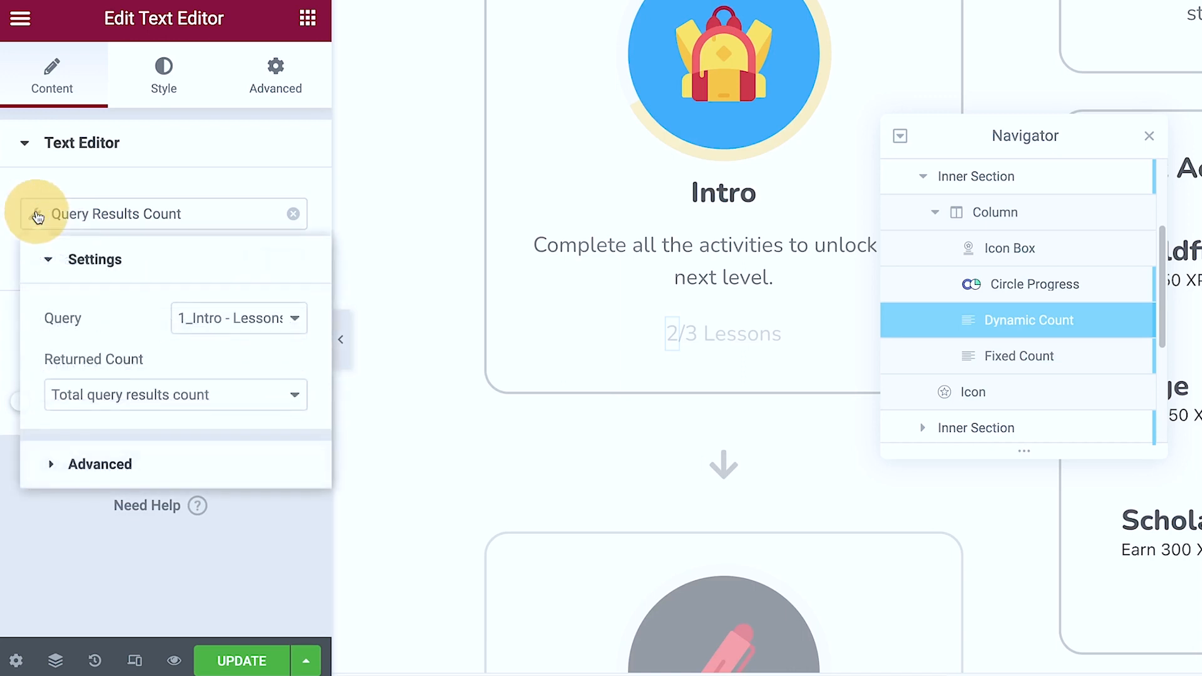
pyautogui.click(234, 325)
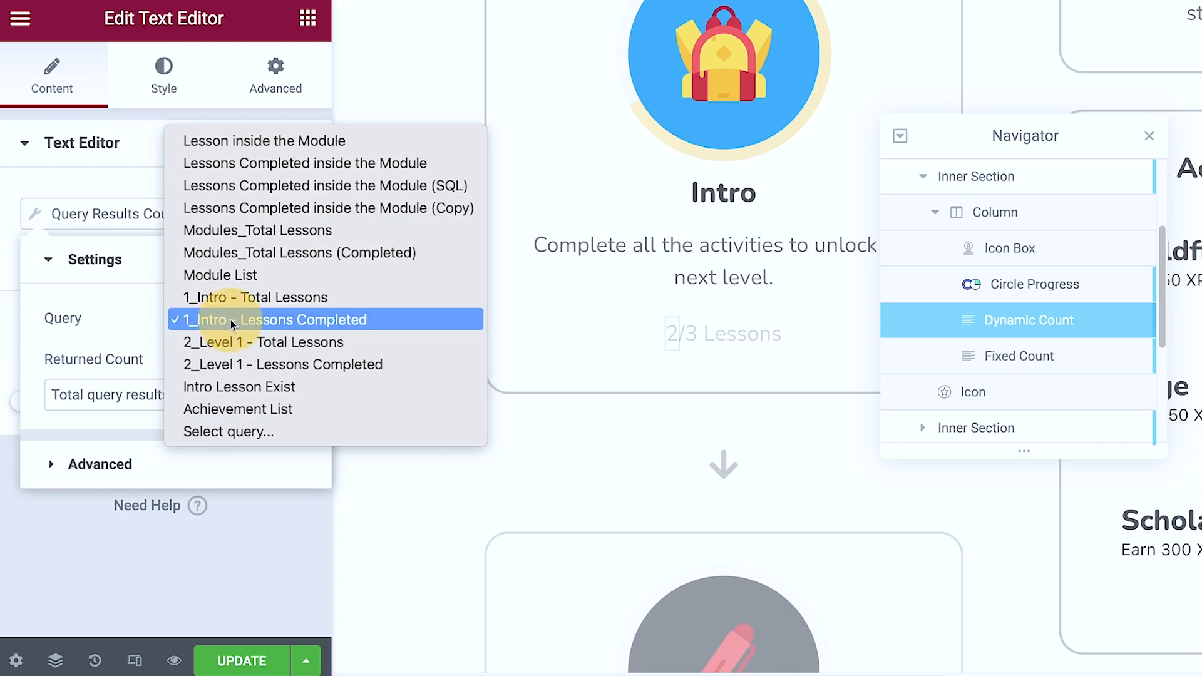
pyautogui.click(231, 321)
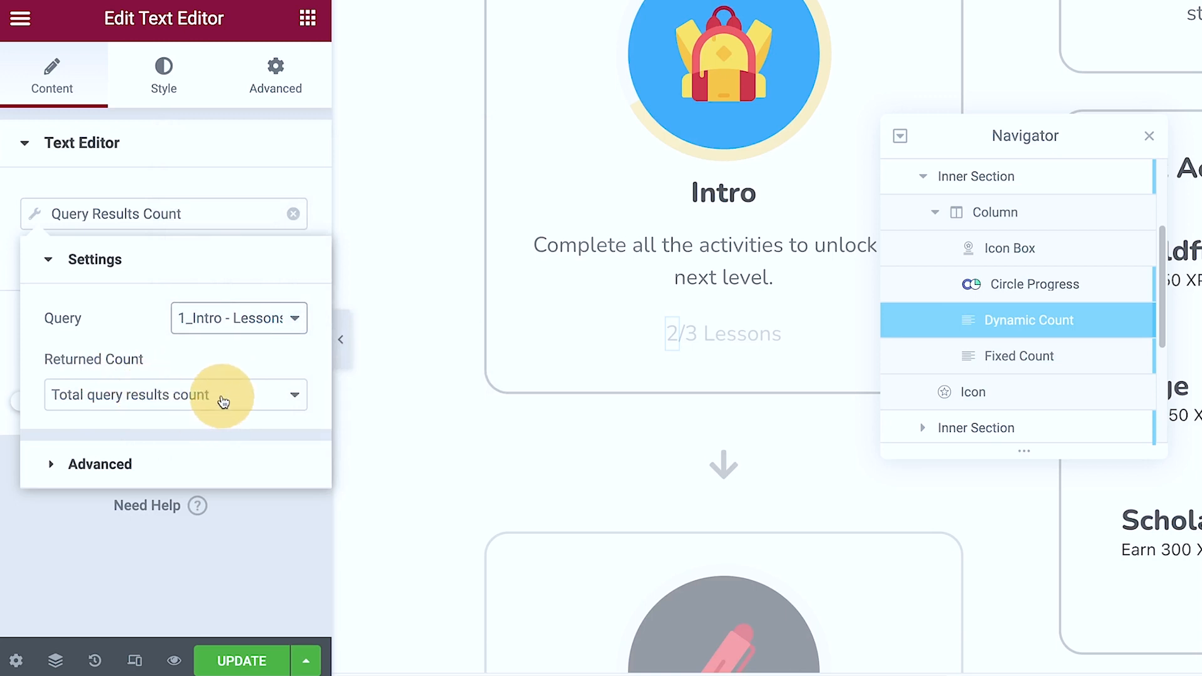
# Check the Advanced options of the Query Results Count tag, and return to its main settings.
pyautogui.click(81, 462)
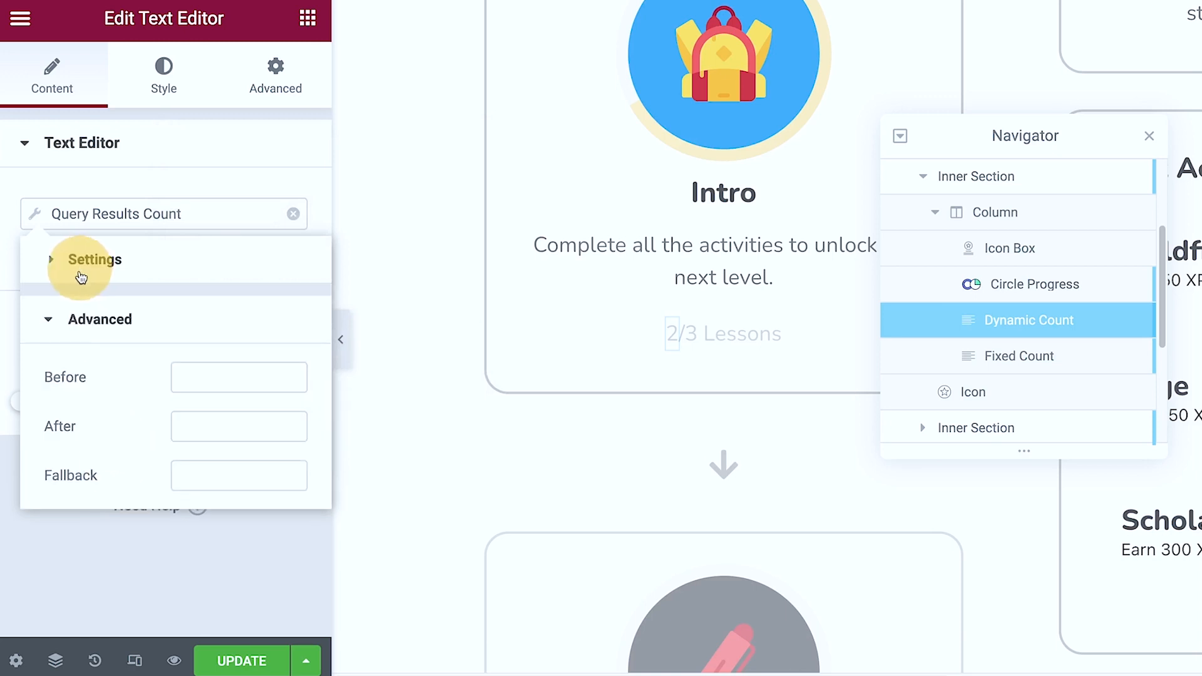
pyautogui.click(60, 316)
pyautogui.click(91, 259)
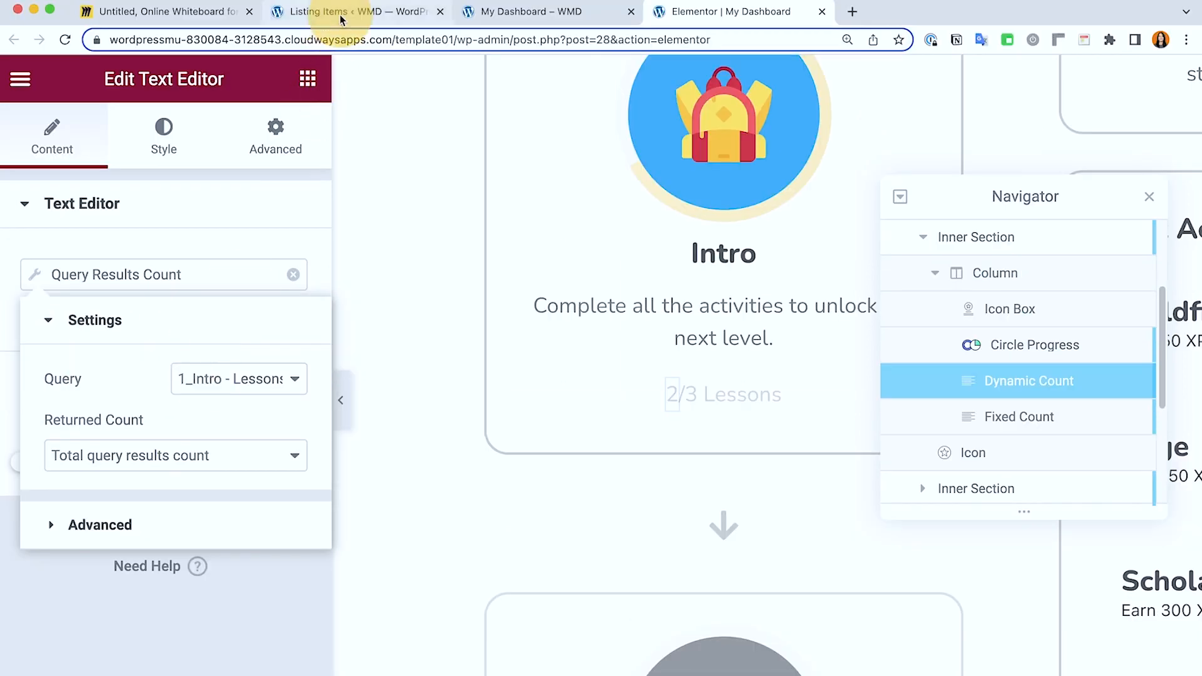
# Switch to the WordPress admin's Listing Items page and open JetEngine's Query Builder.
pyautogui.click(326, 11)
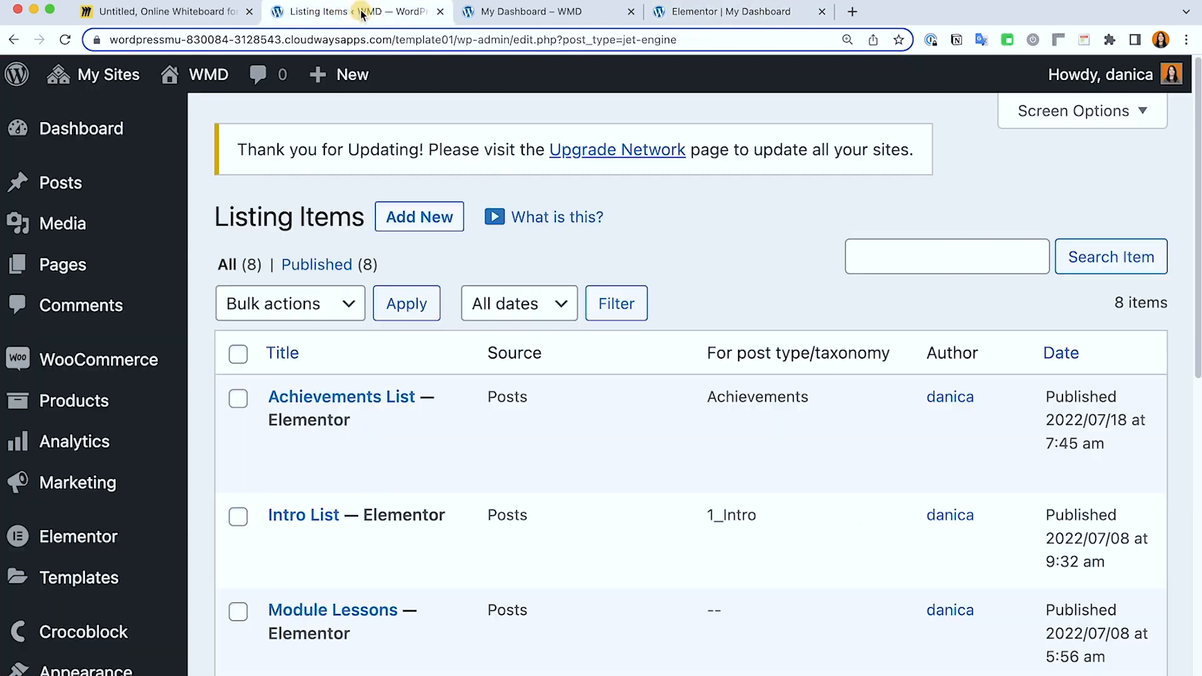
pyautogui.scroll(-6, 157, 516)
pyautogui.scroll(-5, 121, 632)
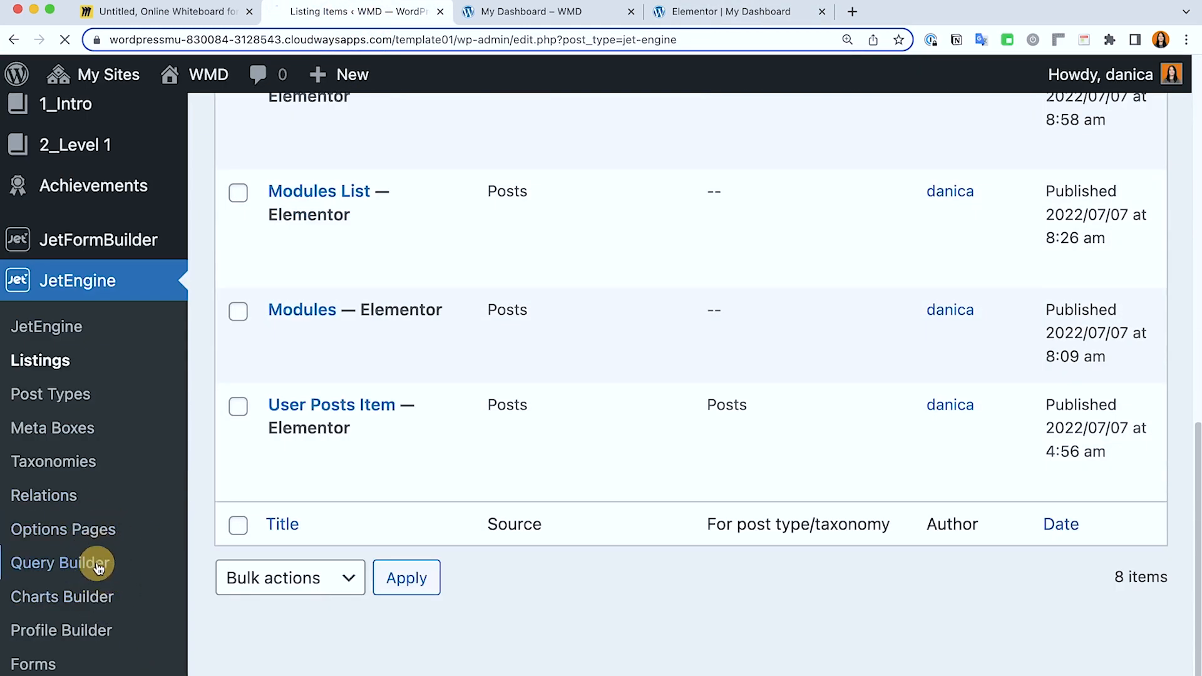
pyautogui.click(94, 562)
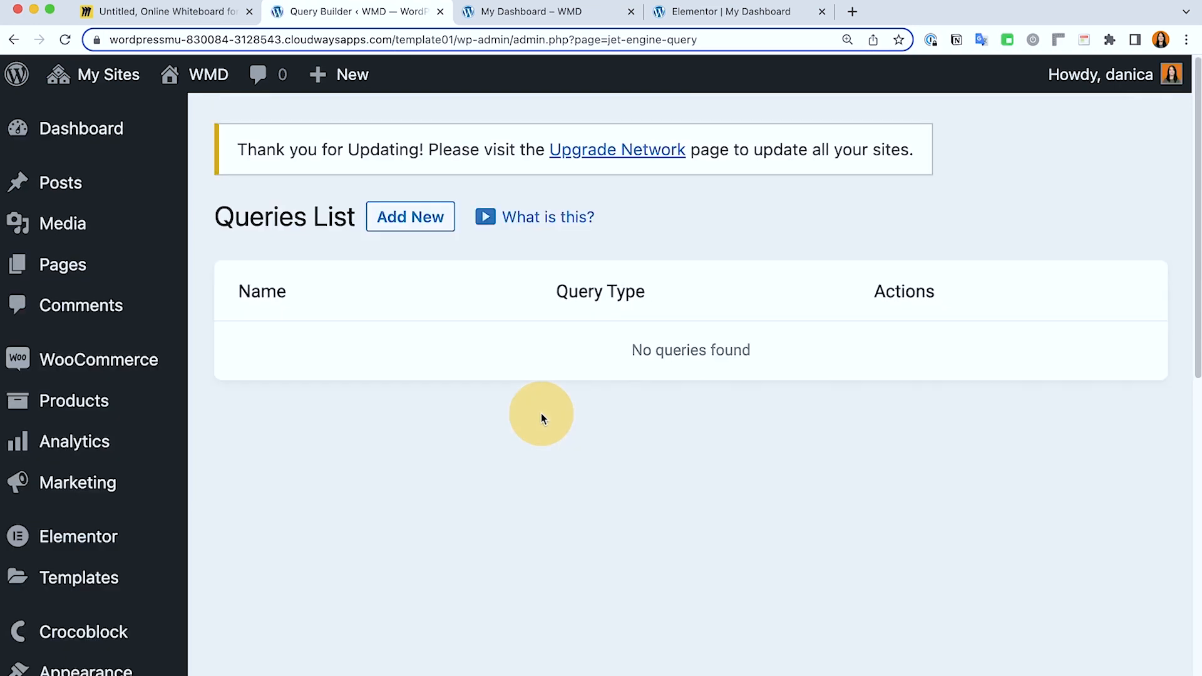
# Look through the Queries List and open the 1_Intro - Lessons Completed query for editing.
pyautogui.scroll(-1, 487, 258)
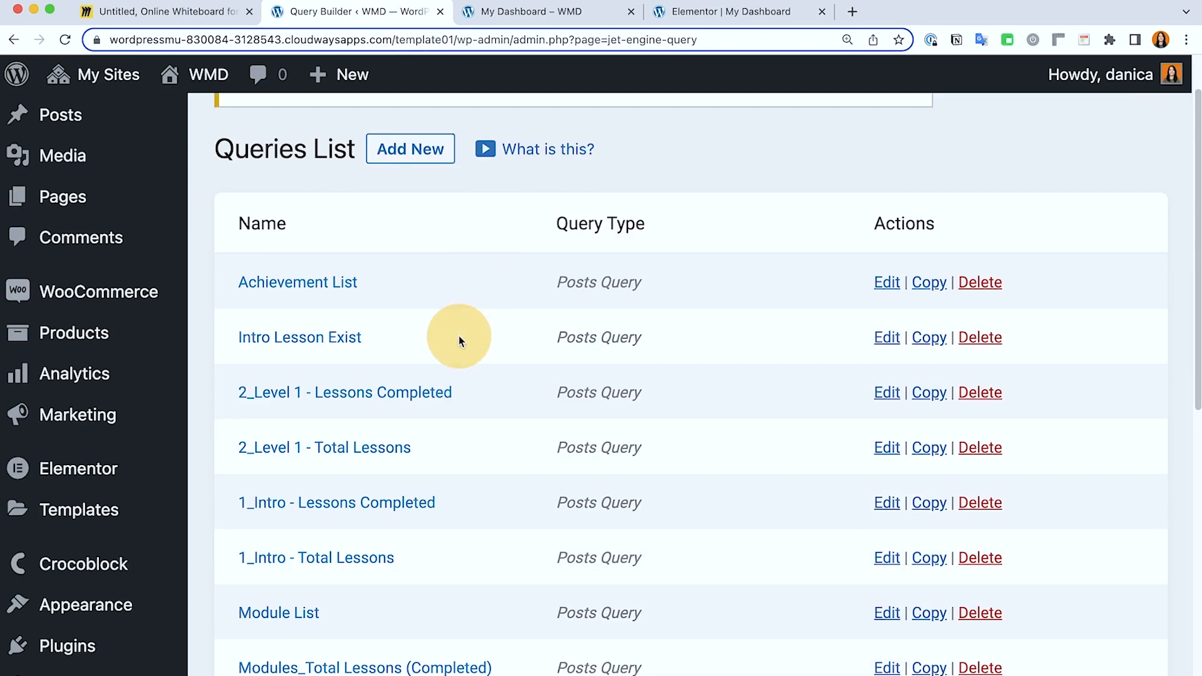
pyautogui.scroll(-10, 460, 341)
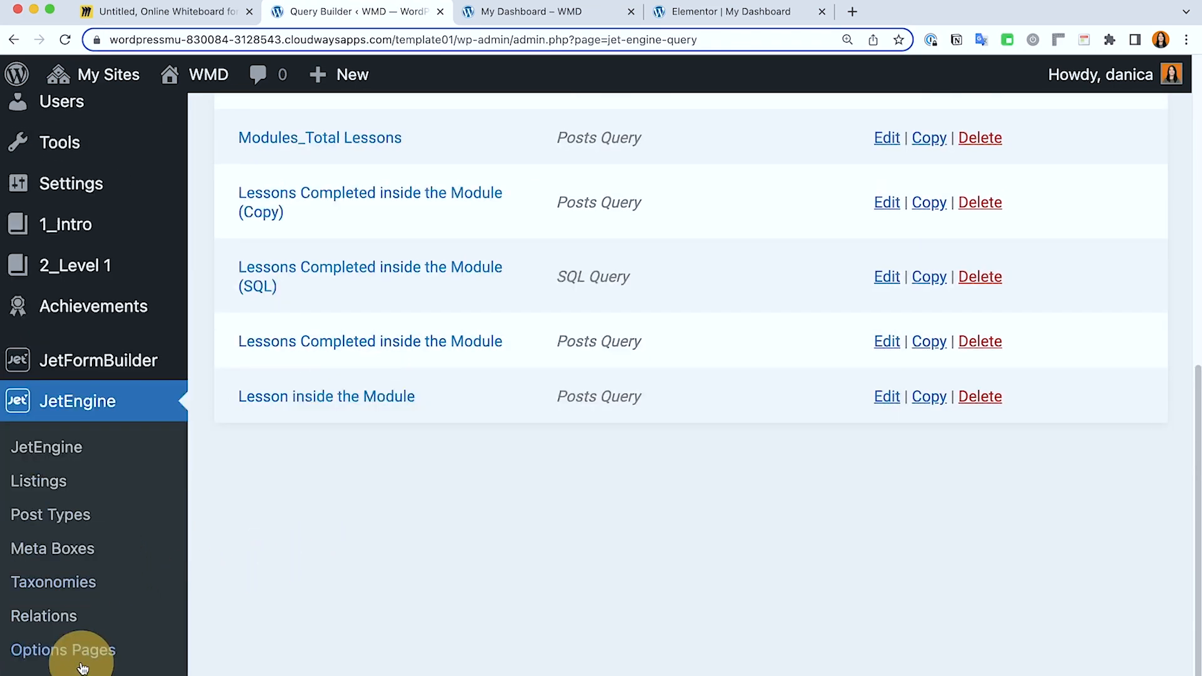
pyautogui.scroll(-2, 69, 626)
pyautogui.scroll(10, 494, 520)
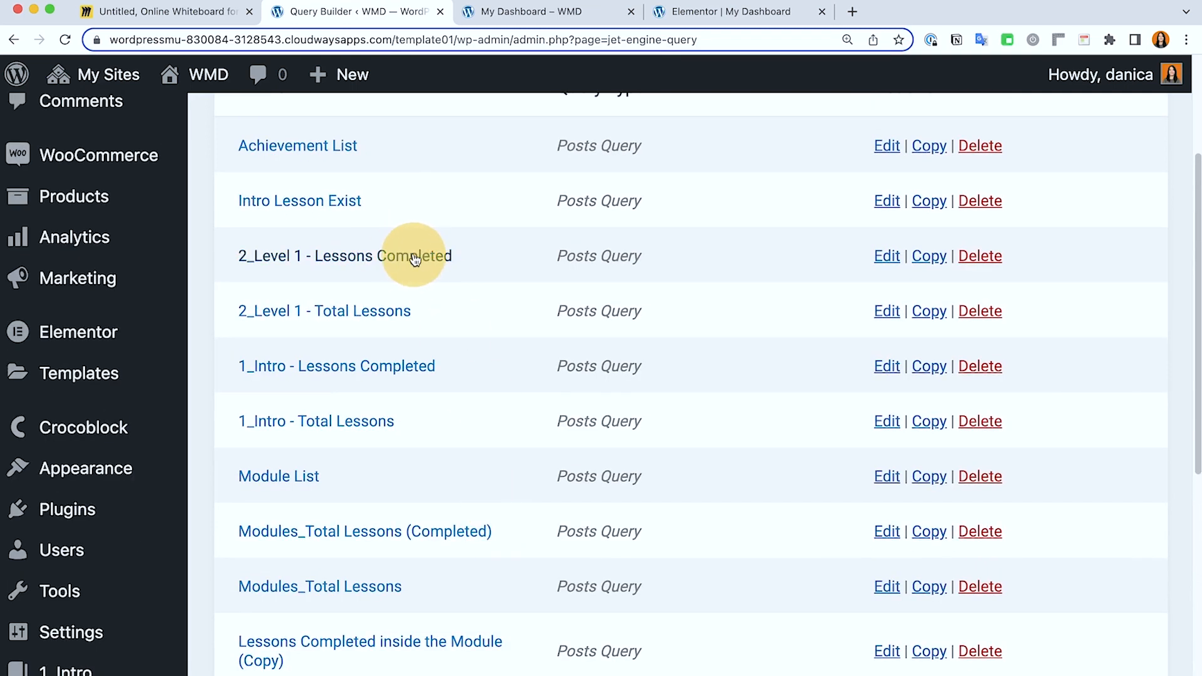
pyautogui.moveTo(232, 364); pyautogui.dragTo(428, 378)
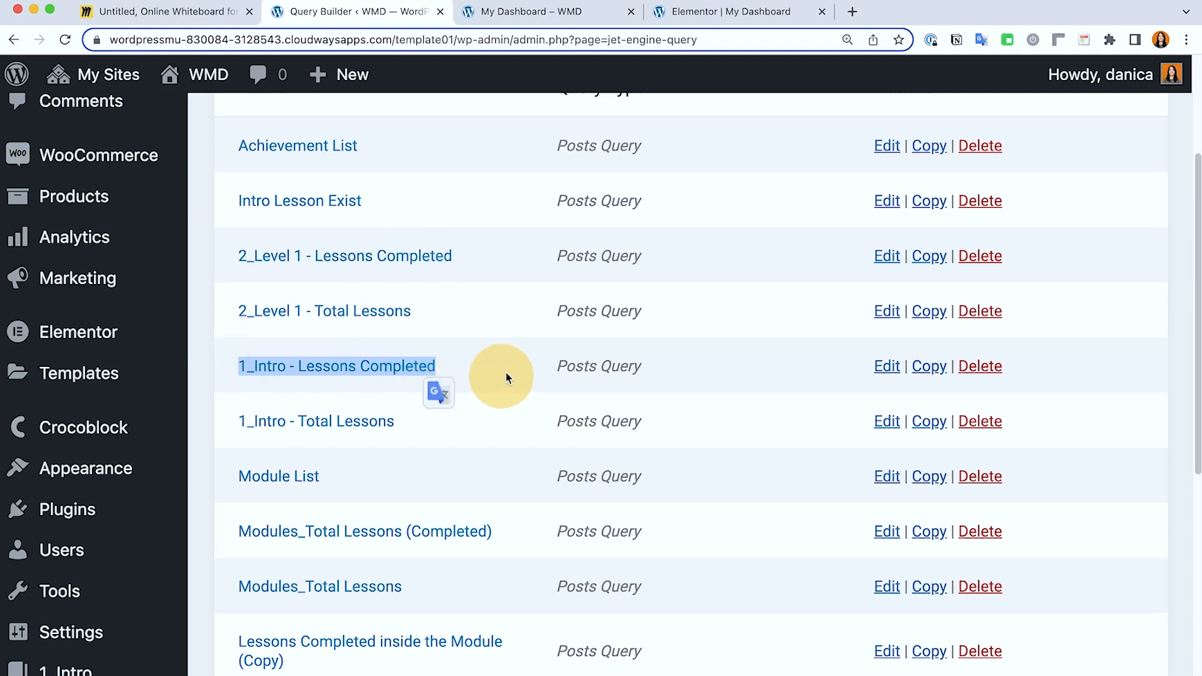
pyautogui.scroll(-1, 506, 371)
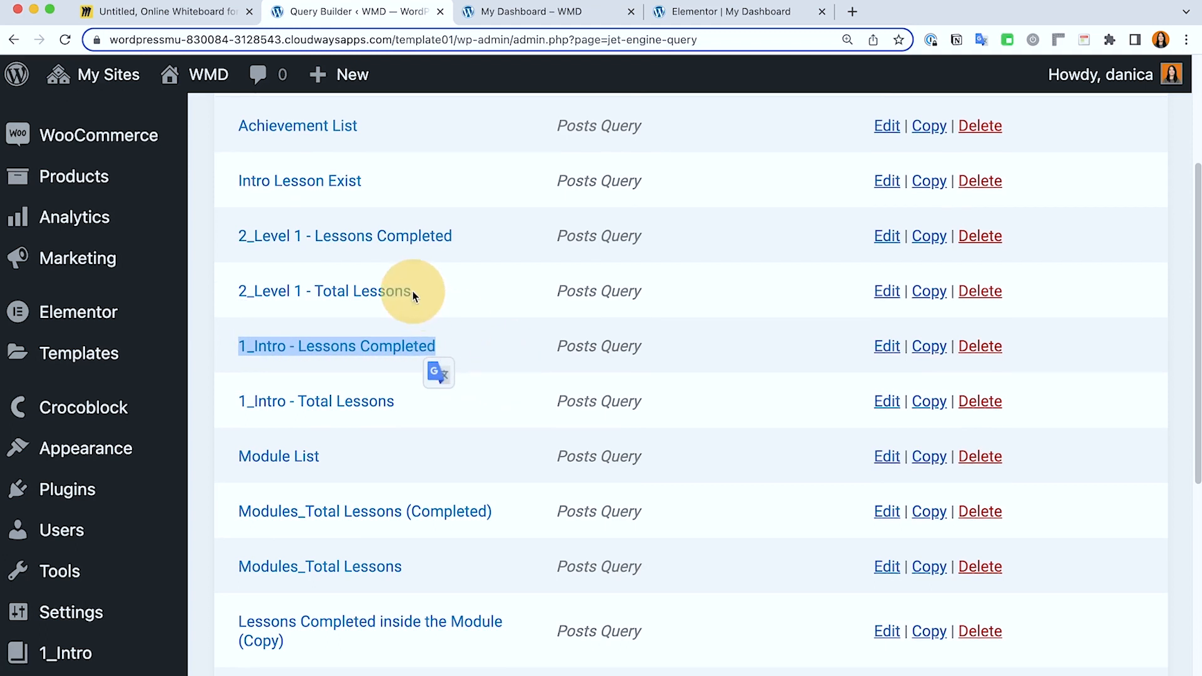
pyautogui.click(351, 358)
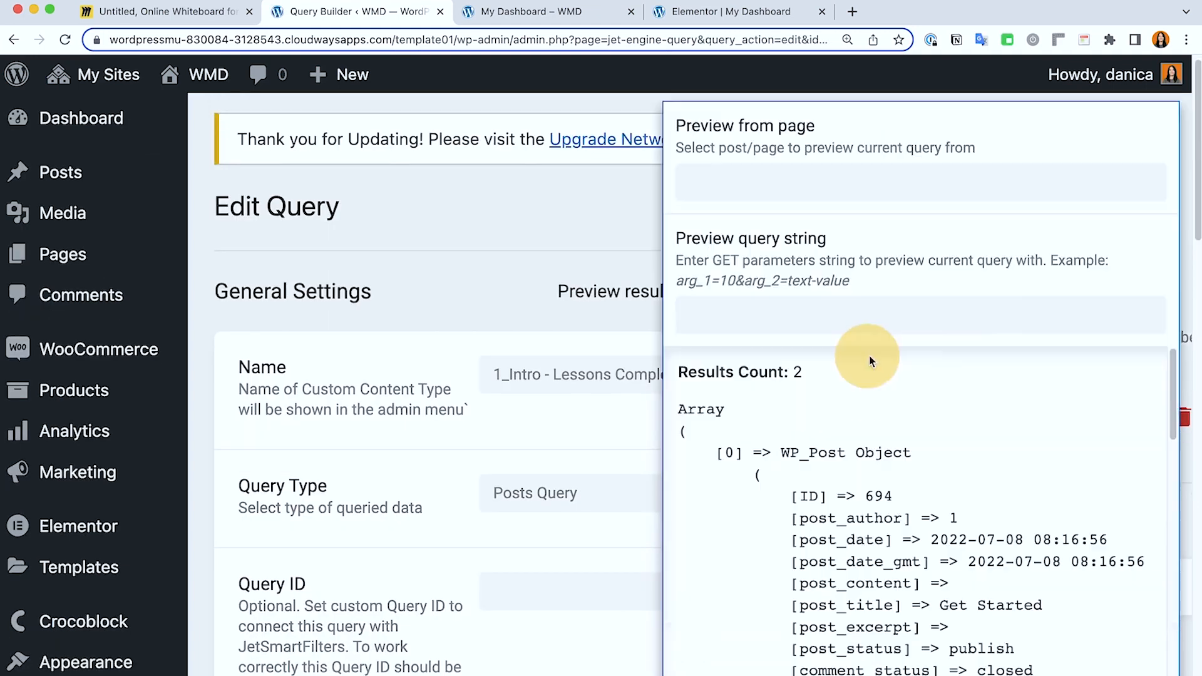
# Turn off the results preview and examine the query's name, query type and post type settings.
pyautogui.scroll(-4, 553, 226)
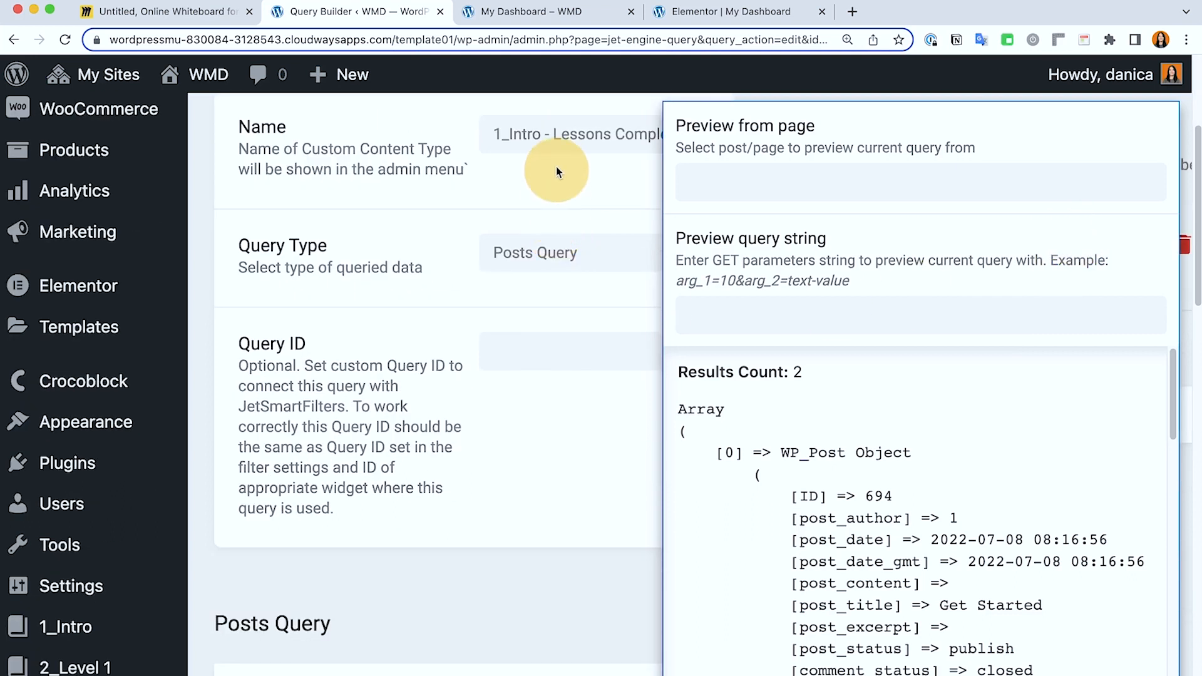
pyautogui.scroll(5, 544, 187)
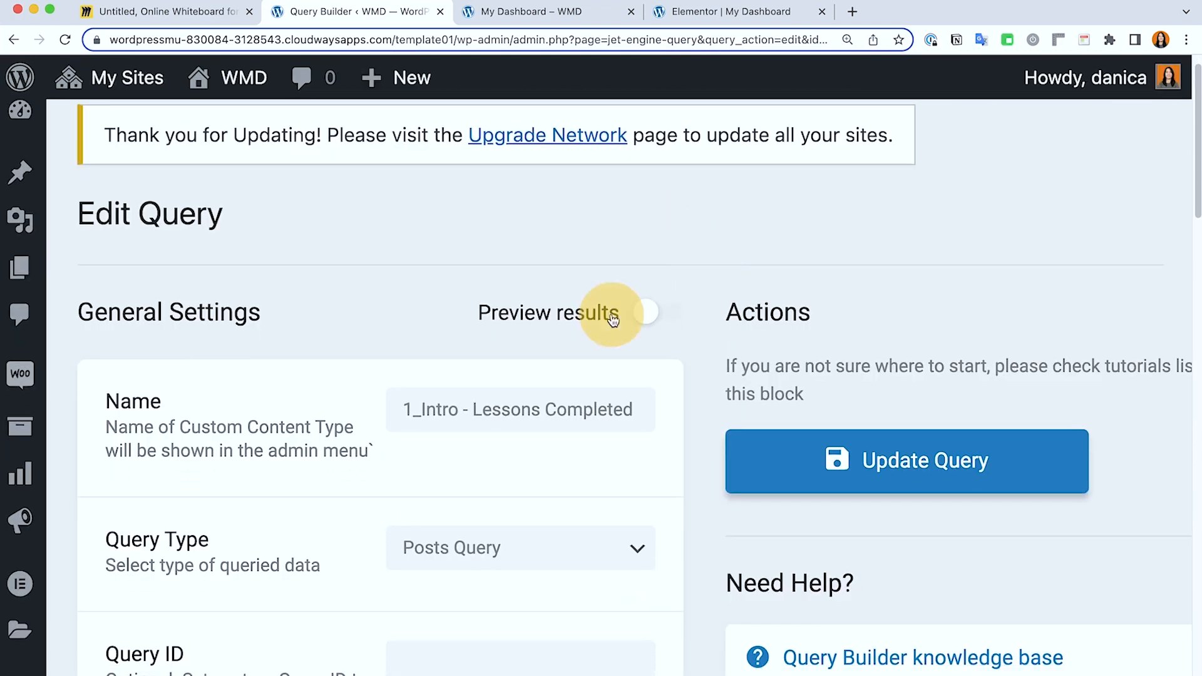
pyautogui.scroll(-1, 505, 388)
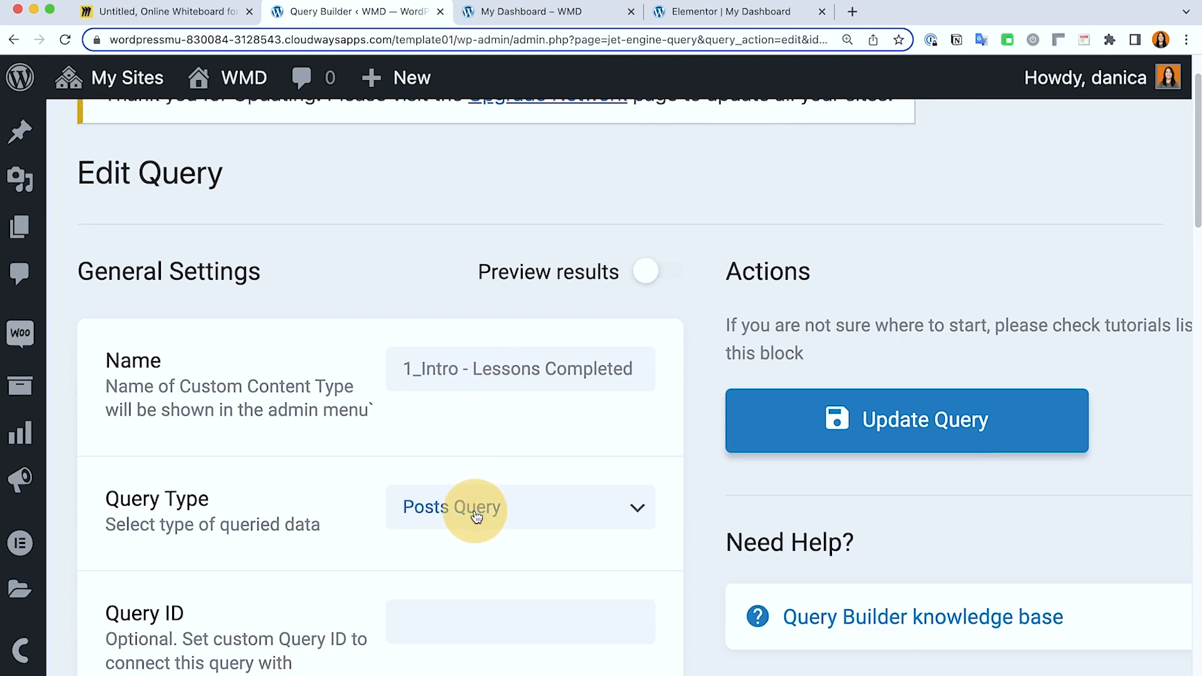
pyautogui.scroll(-8, 477, 505)
pyautogui.scroll(-3, 477, 506)
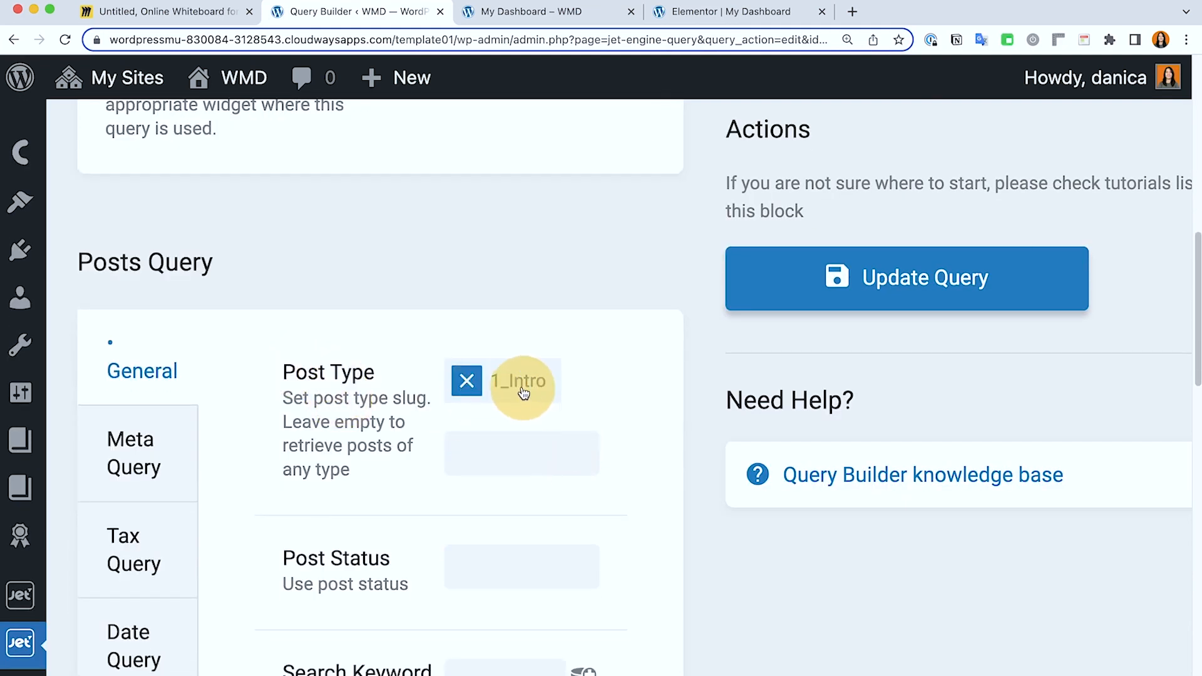
pyautogui.scroll(-5, 505, 422)
pyautogui.scroll(-2, 485, 566)
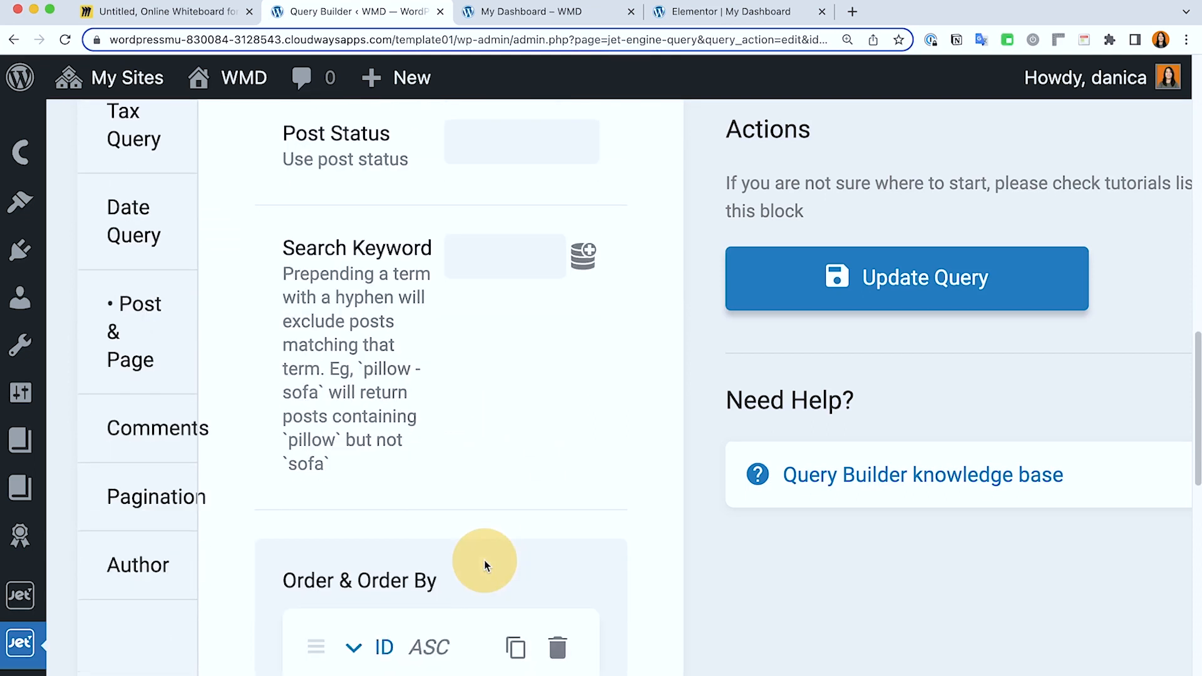
# Examine the query's Order & Order By settings and keep the order from lowest to highest values.
pyautogui.press('super+minus')
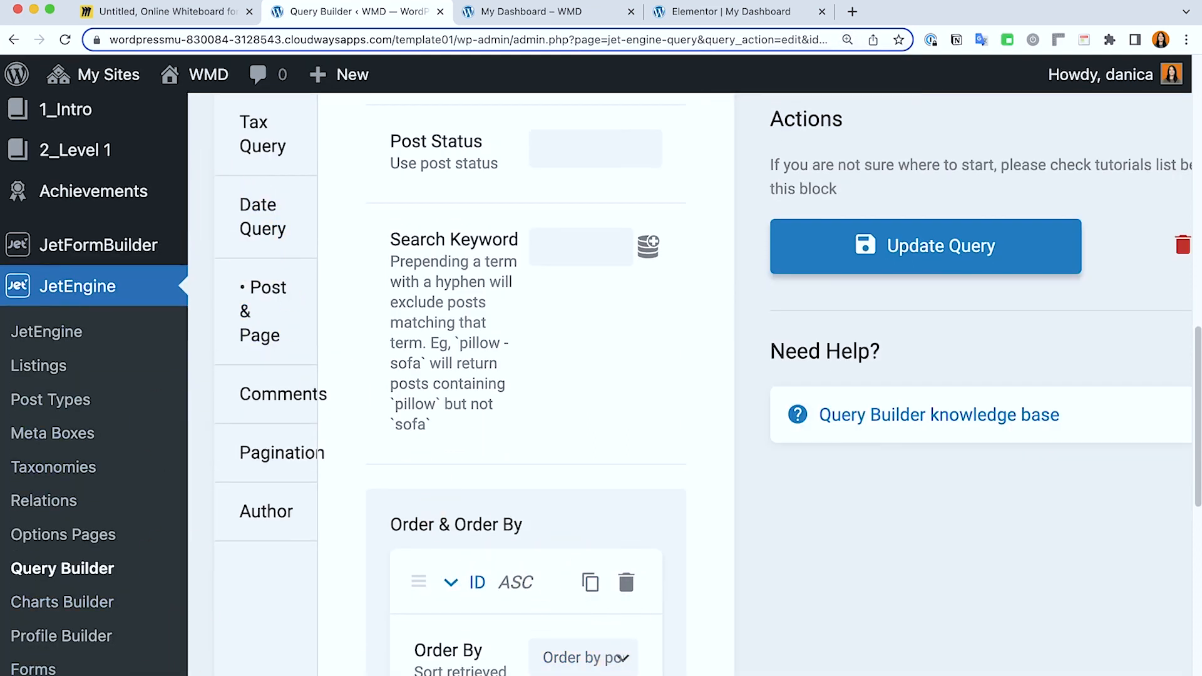
pyautogui.click(56, 674)
pyautogui.scroll(4, 651, 611)
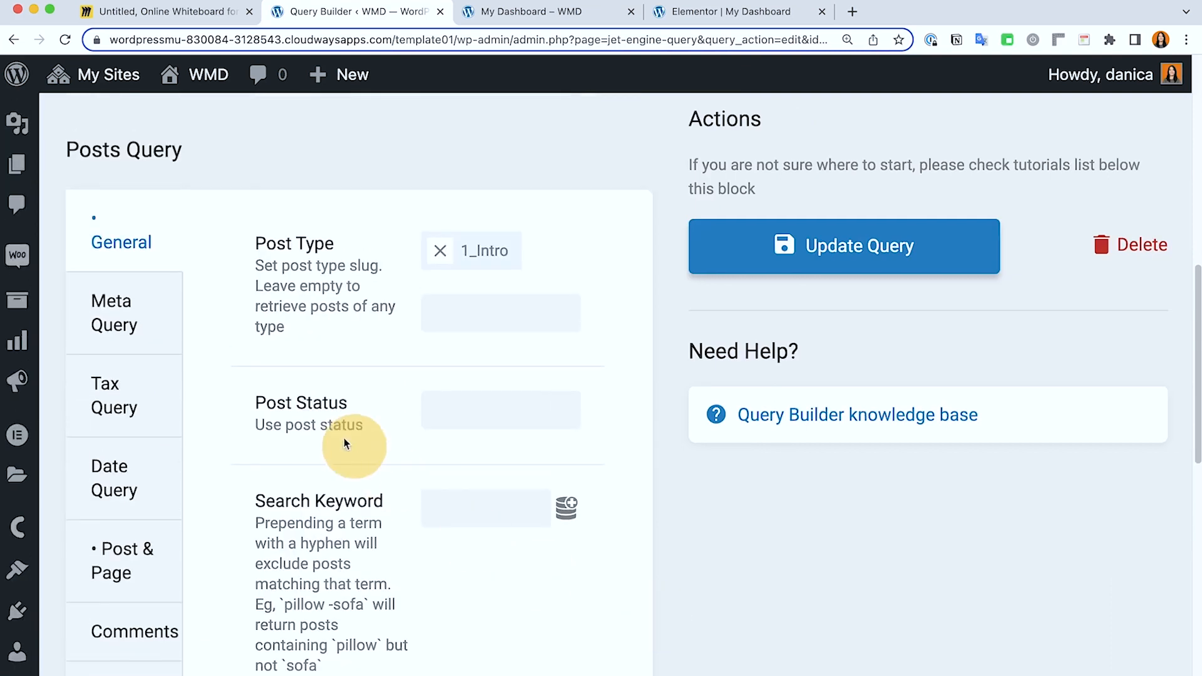
pyautogui.scroll(-8, 556, 537)
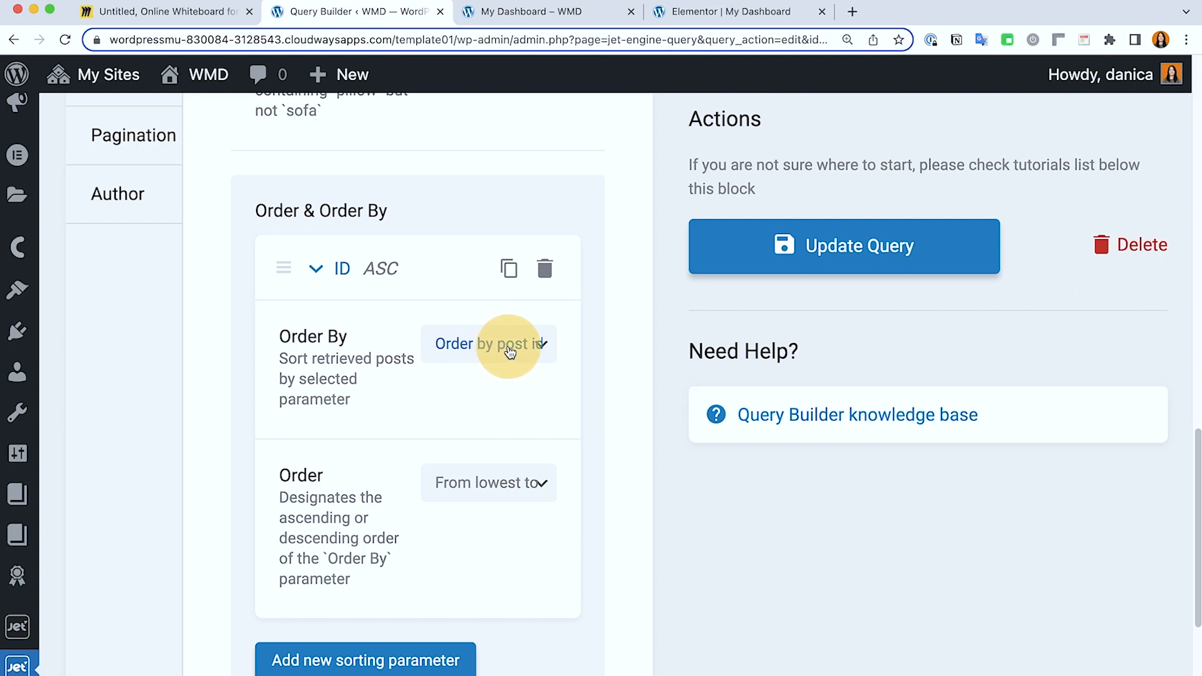
pyautogui.click(511, 490)
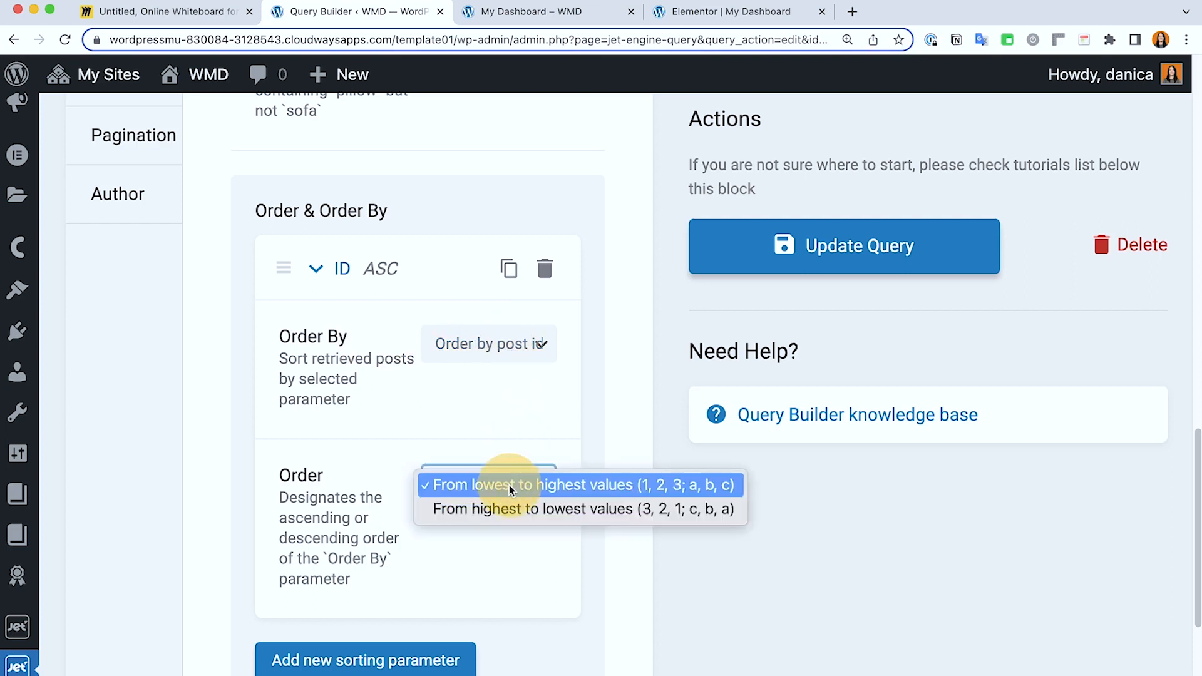
pyautogui.click(509, 486)
# Open the query's Post & Page settings and examine the Related Items macro used for Post In.
pyautogui.scroll(10, 401, 413)
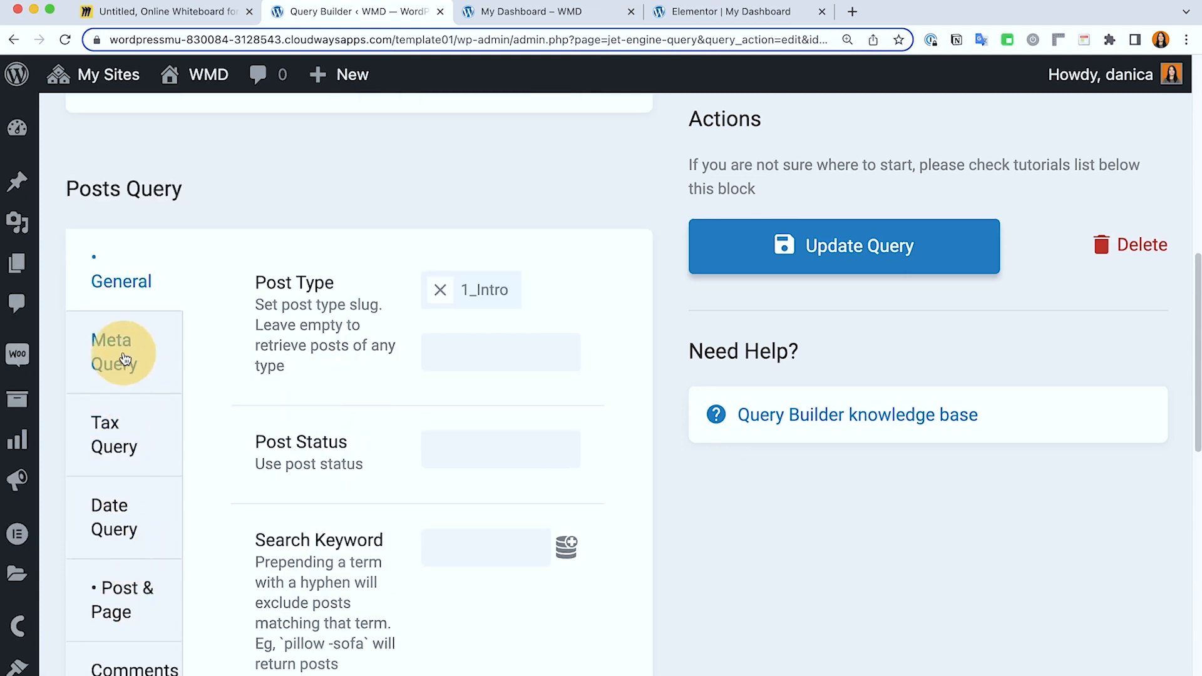
pyautogui.scroll(-1, 119, 551)
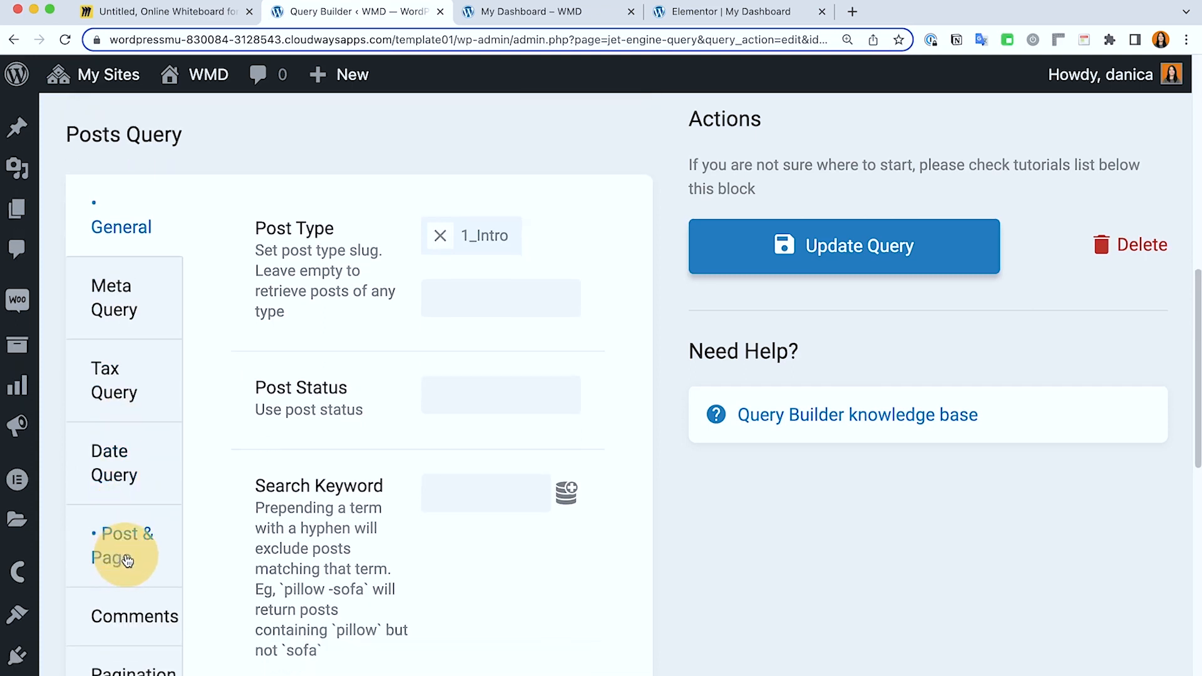
pyautogui.click(127, 559)
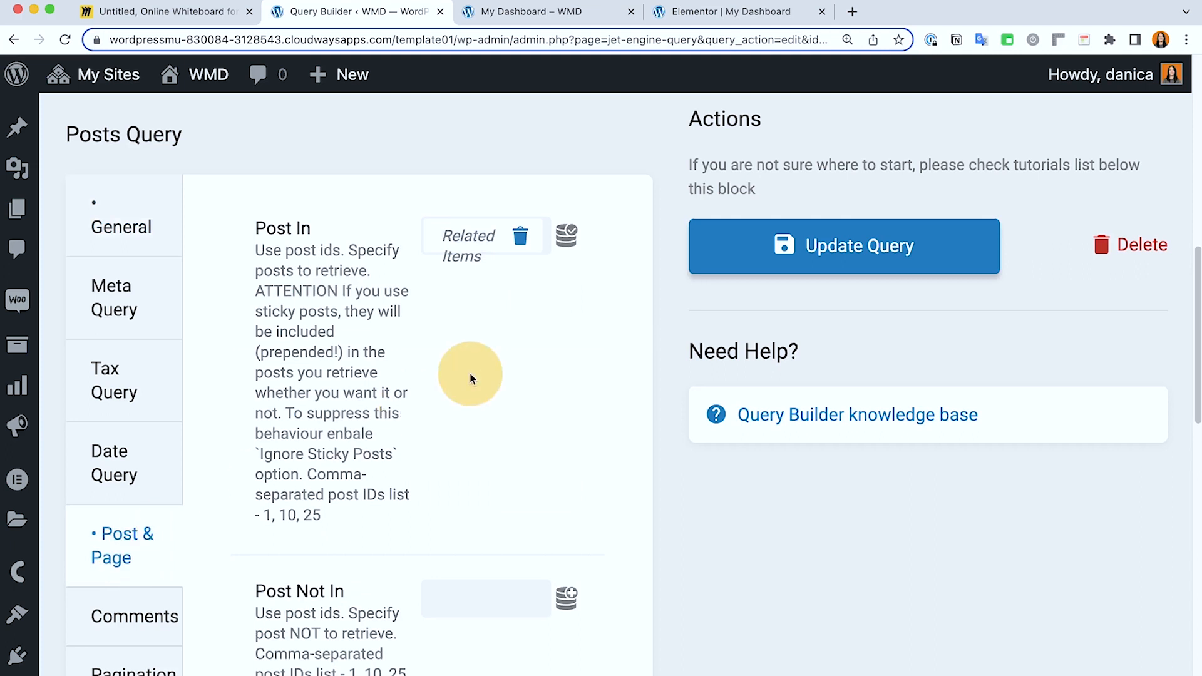
pyautogui.press('super+minus')
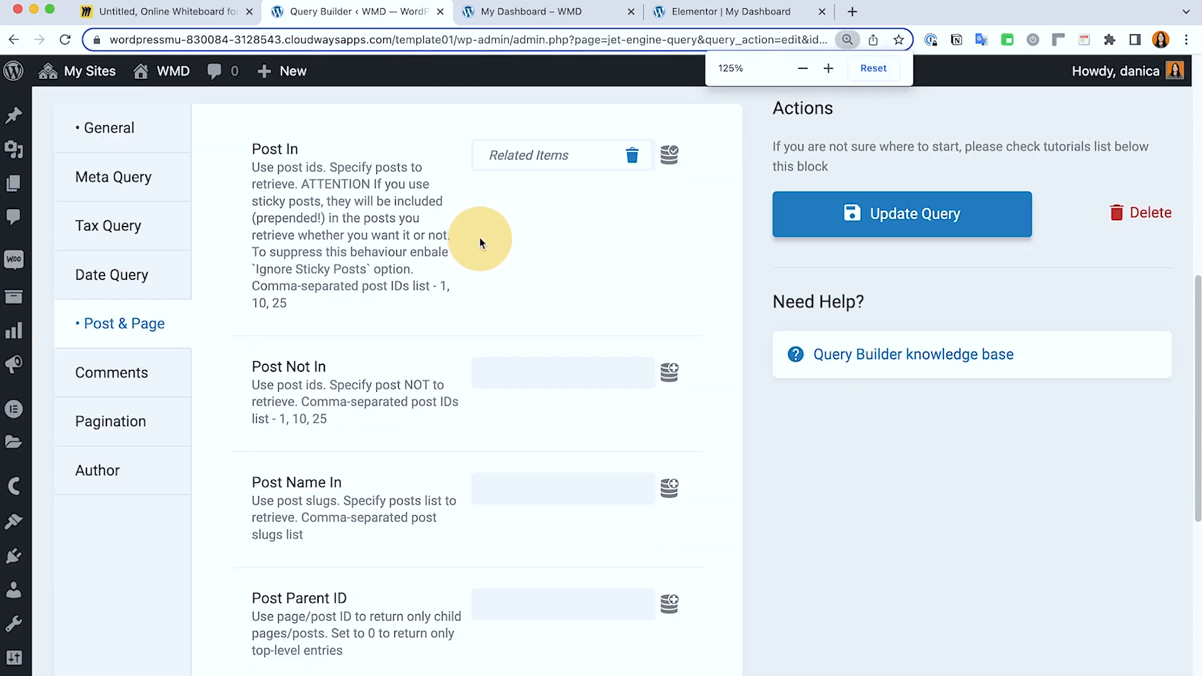
pyautogui.scroll(4, 671, 269)
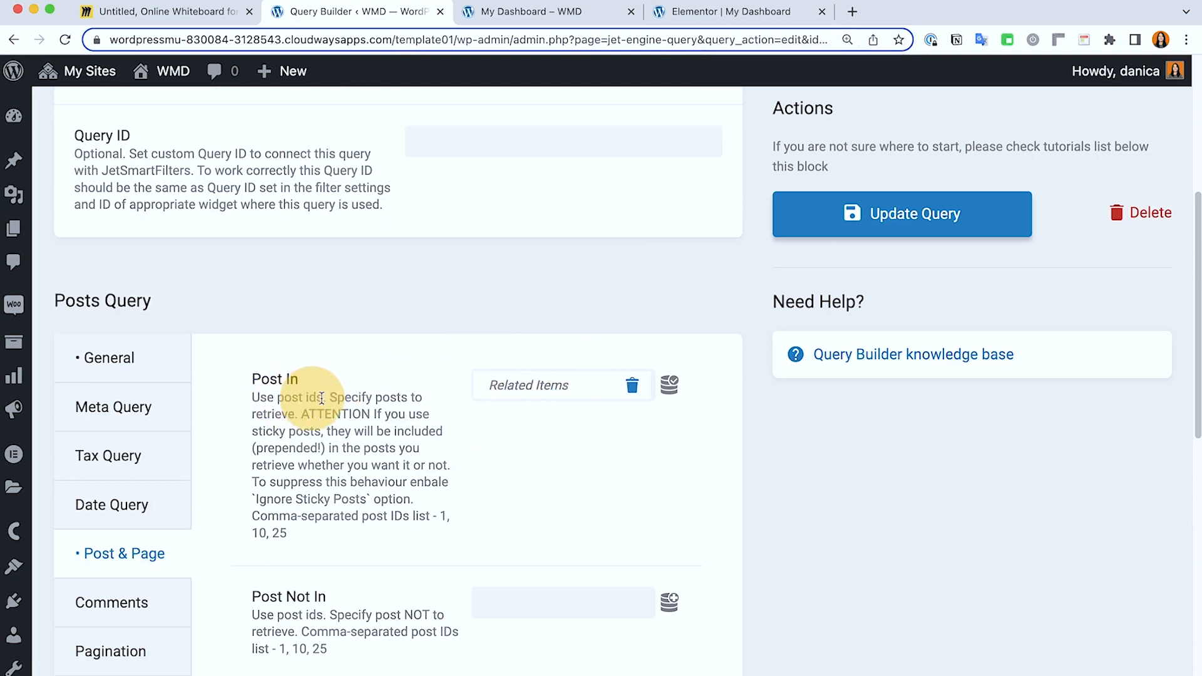
pyautogui.click(544, 388)
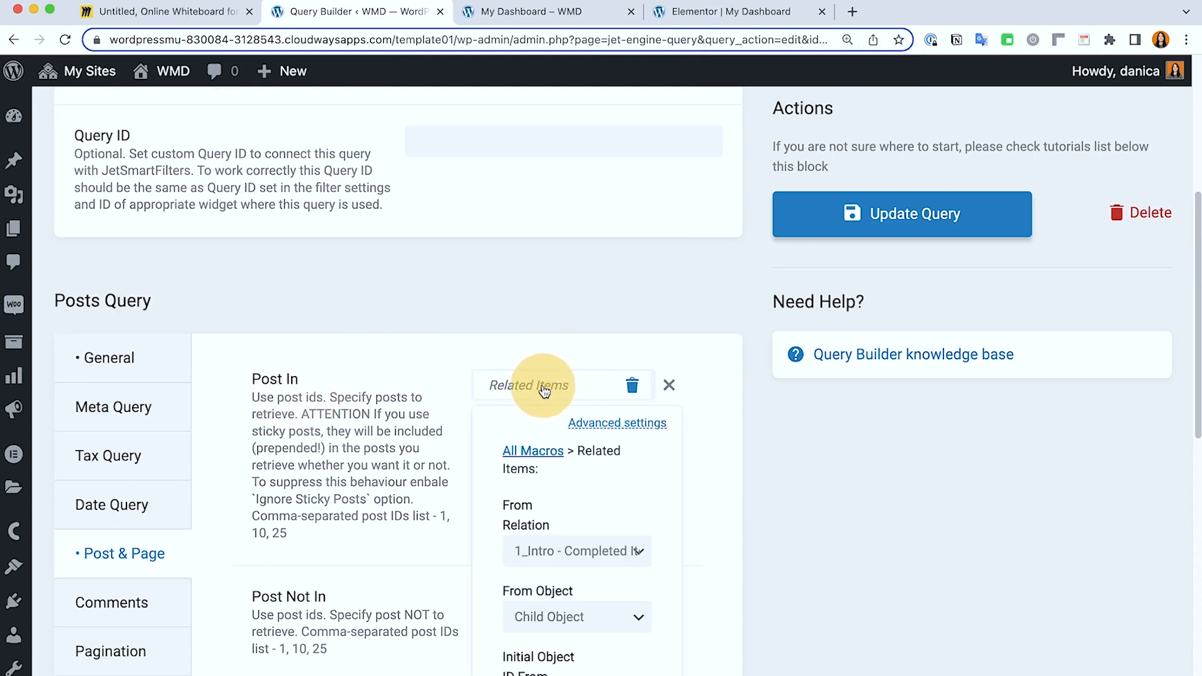
pyautogui.scroll(-1, 543, 389)
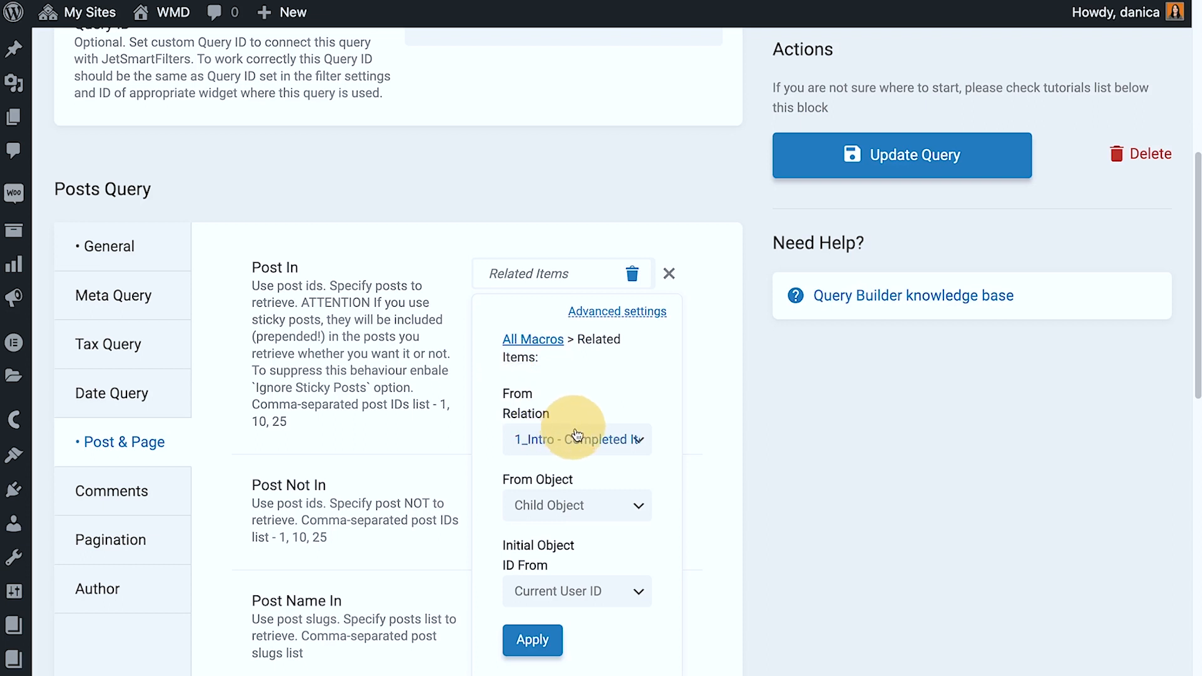
# Check the macro's From Relation choices, keep 1_Intro - Completed Items, and close the macro settings.
pyautogui.click(611, 437)
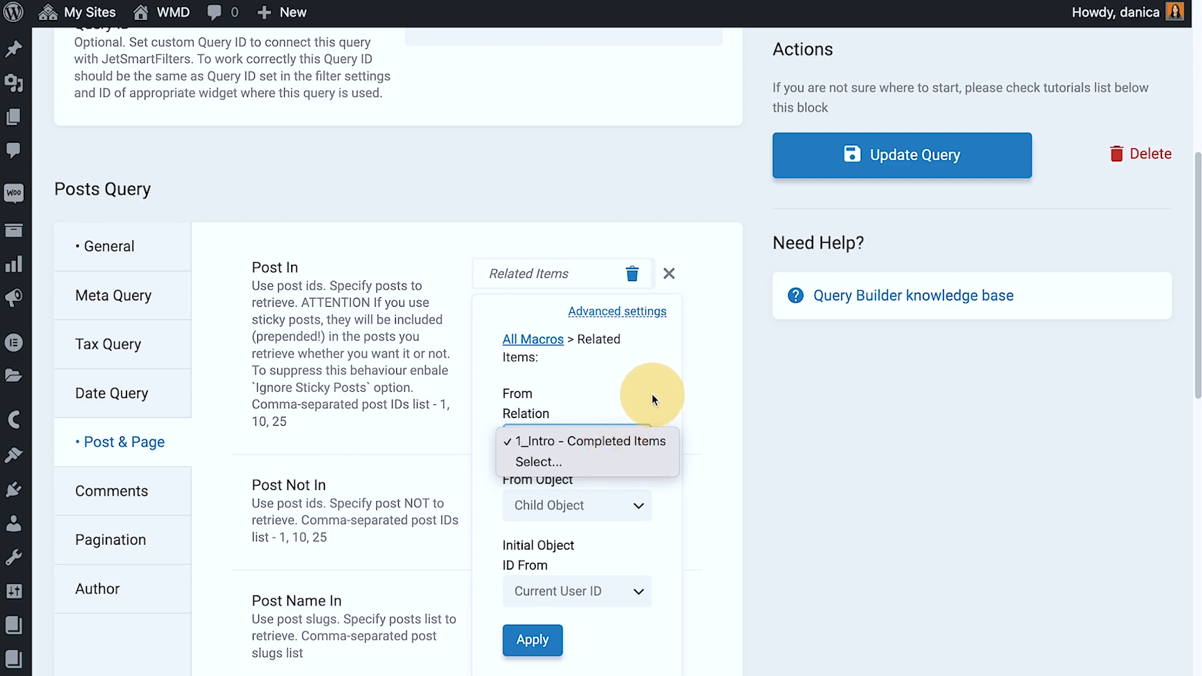
pyautogui.click(652, 400)
pyautogui.click(617, 438)
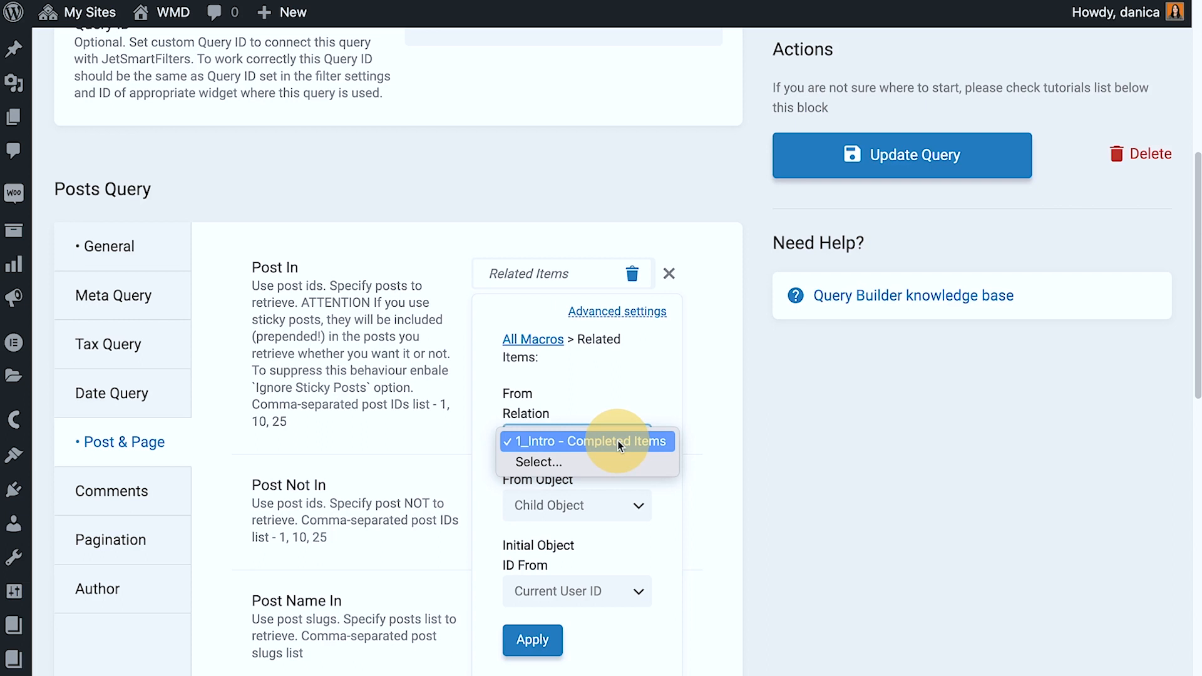
pyautogui.click(617, 441)
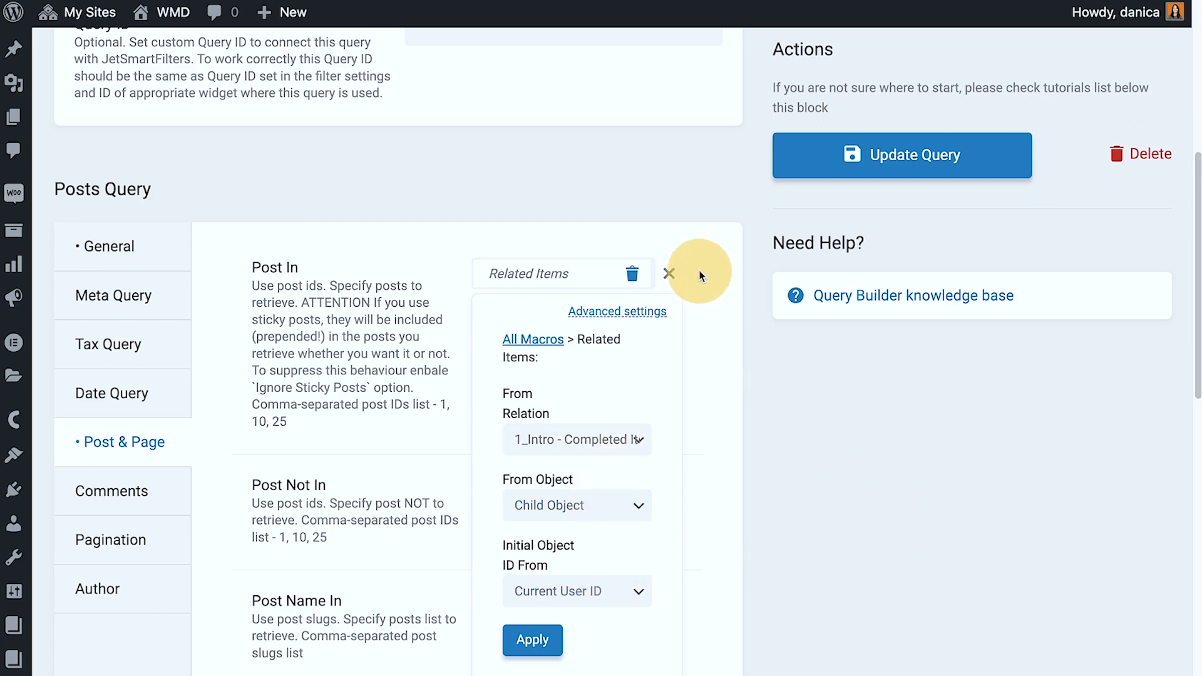
pyautogui.click(676, 276)
# Assign the Related Items macro to the query's Post Not In setting.
pyautogui.scroll(-10, 703, 294)
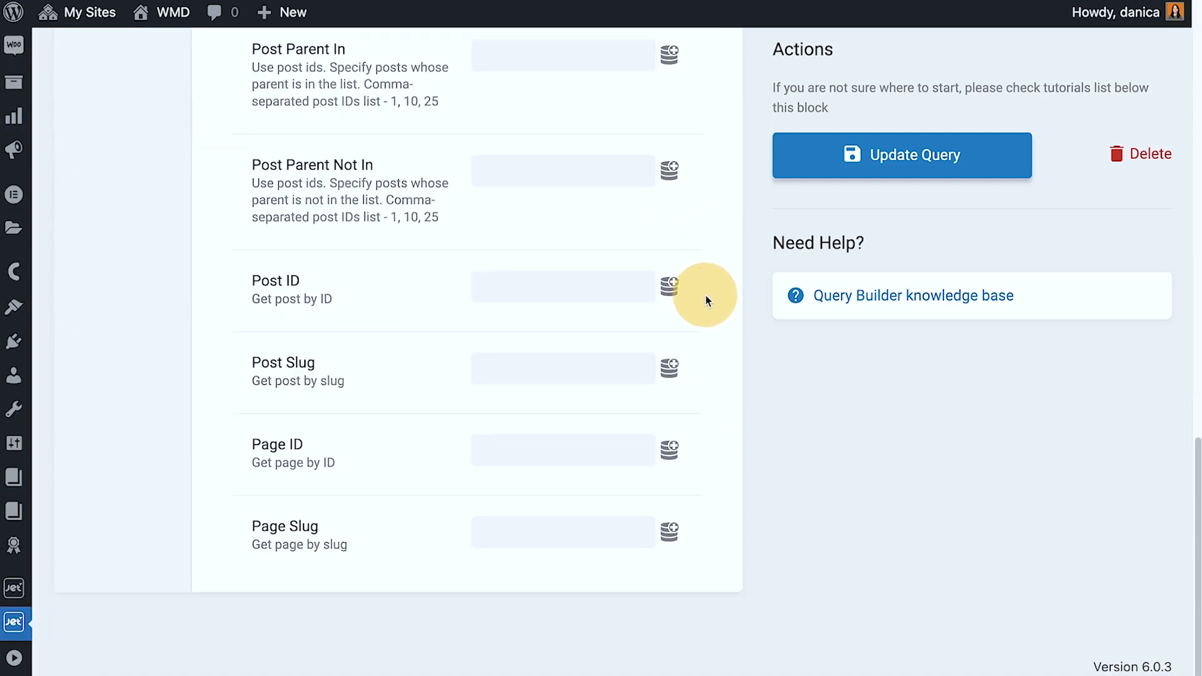
pyautogui.scroll(7, 705, 295)
pyautogui.scroll(6, 718, 307)
pyautogui.scroll(-2, 680, 302)
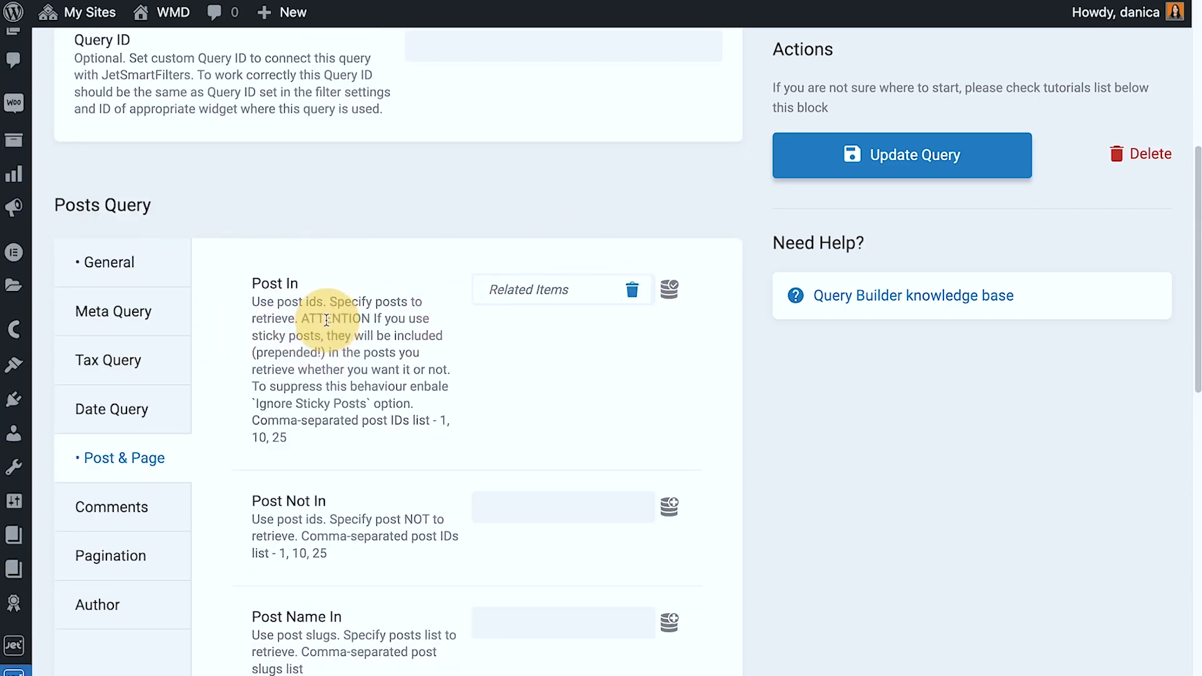
pyautogui.click(670, 507)
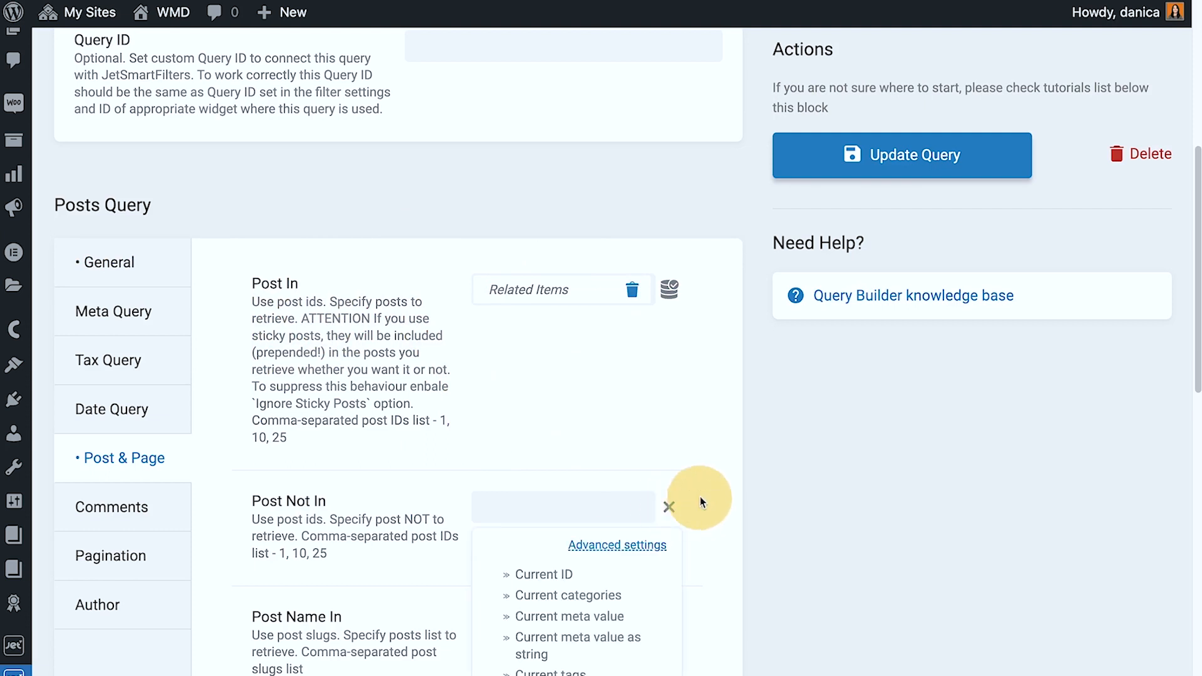
pyautogui.scroll(-1, 685, 507)
pyautogui.scroll(-1, 727, 385)
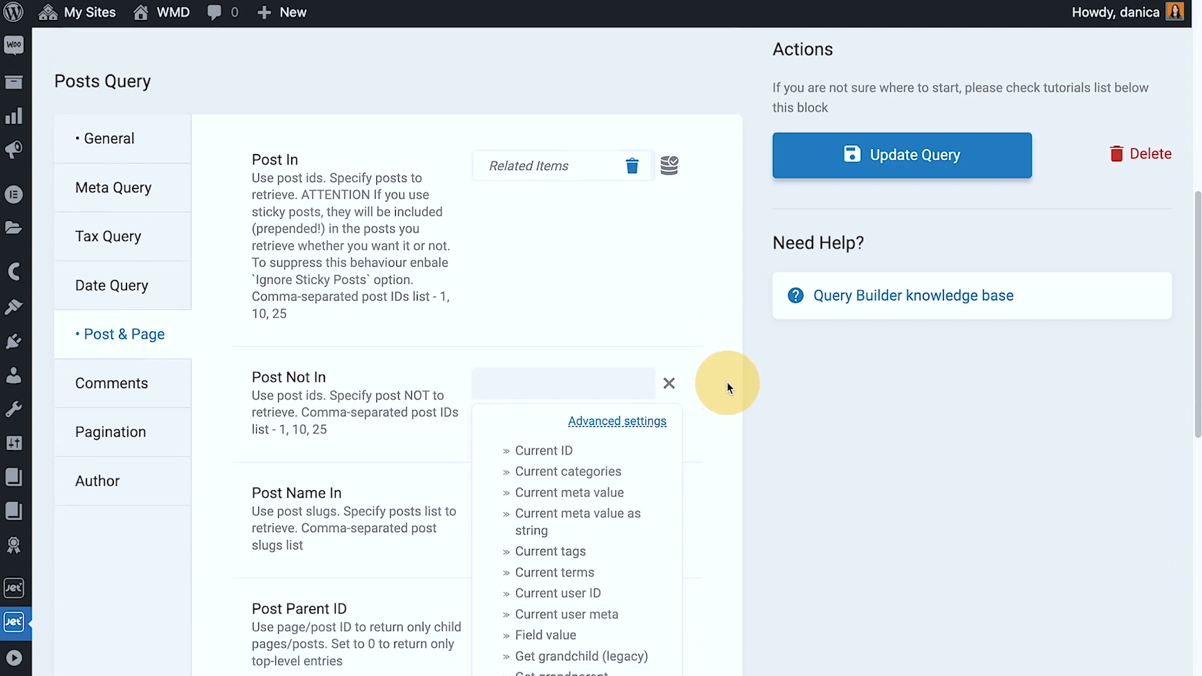
pyautogui.scroll(-3, 604, 430)
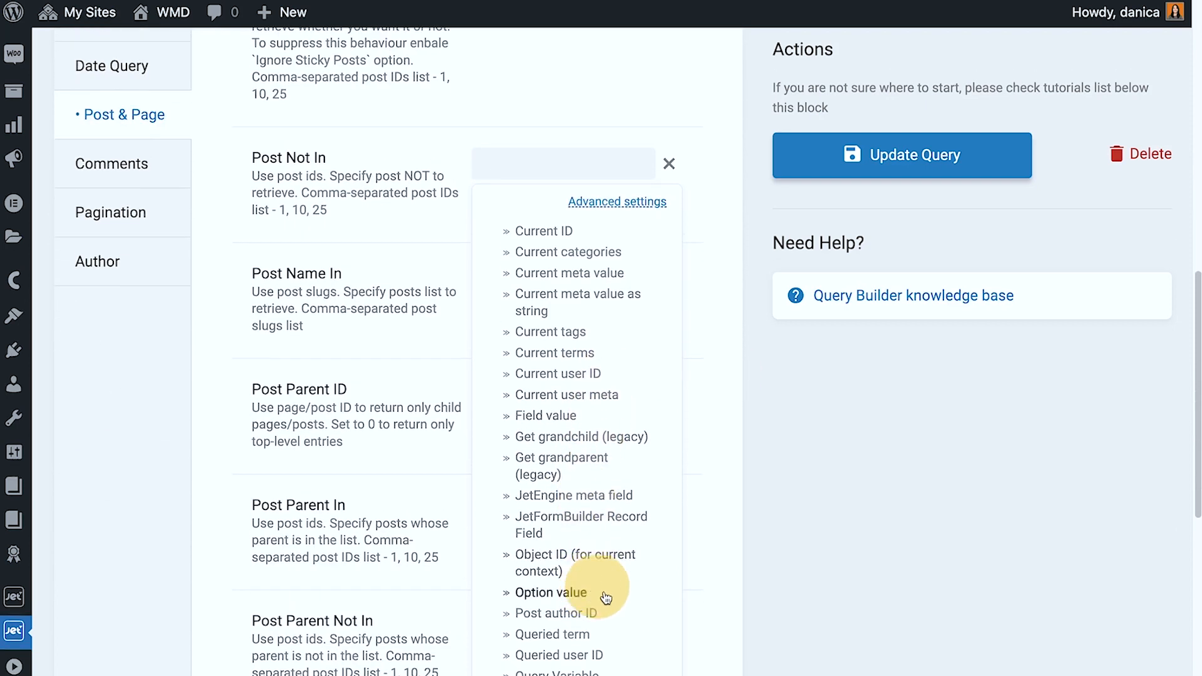
pyautogui.scroll(-1, 620, 579)
pyautogui.scroll(-1, 624, 574)
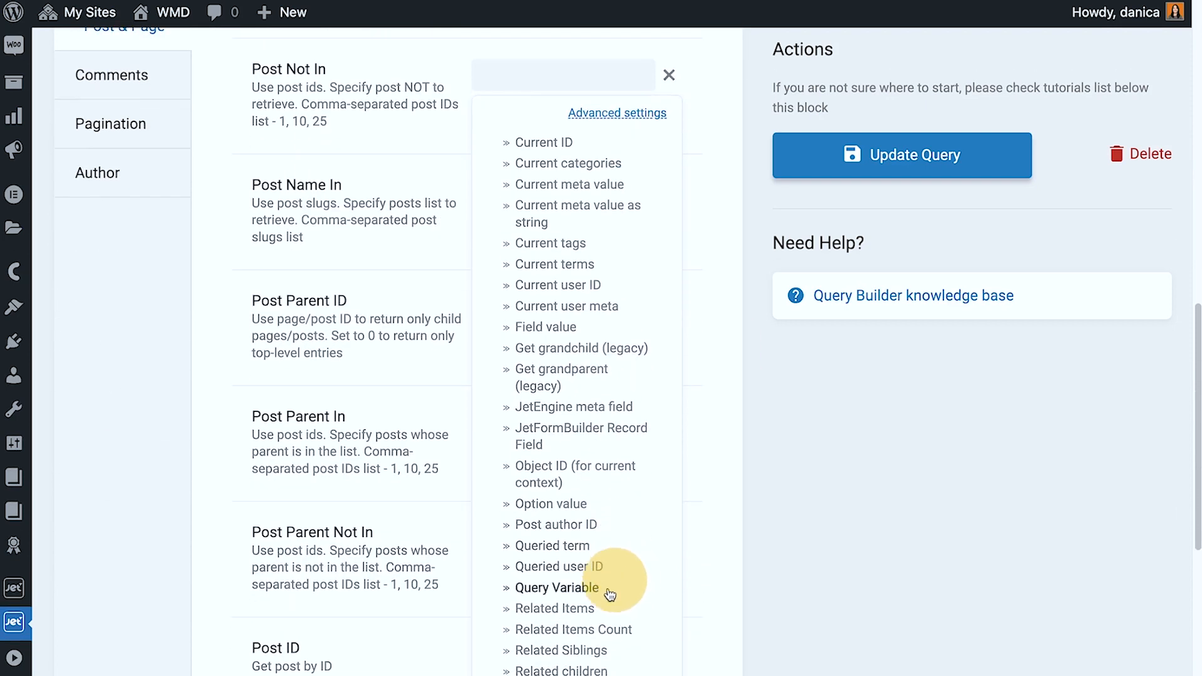
pyautogui.click(579, 610)
# Remove the Related Items macro from Post Not In and close its macro list.
pyautogui.scroll(4, 850, 327)
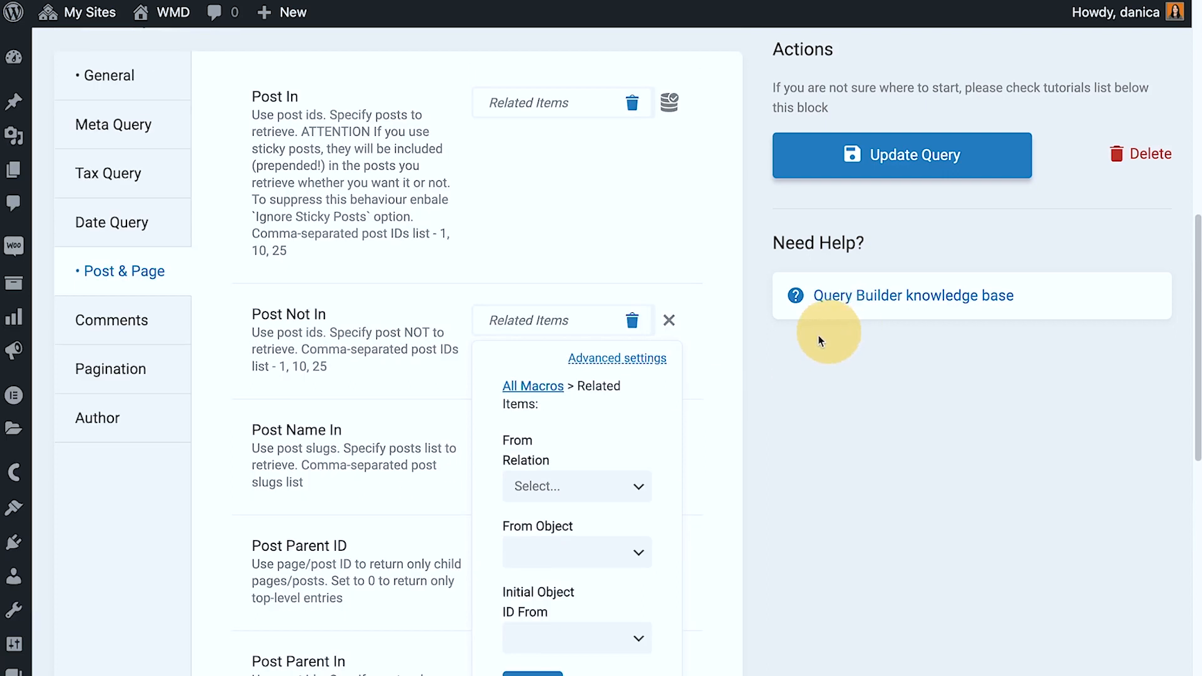
pyautogui.click(632, 326)
pyautogui.click(670, 322)
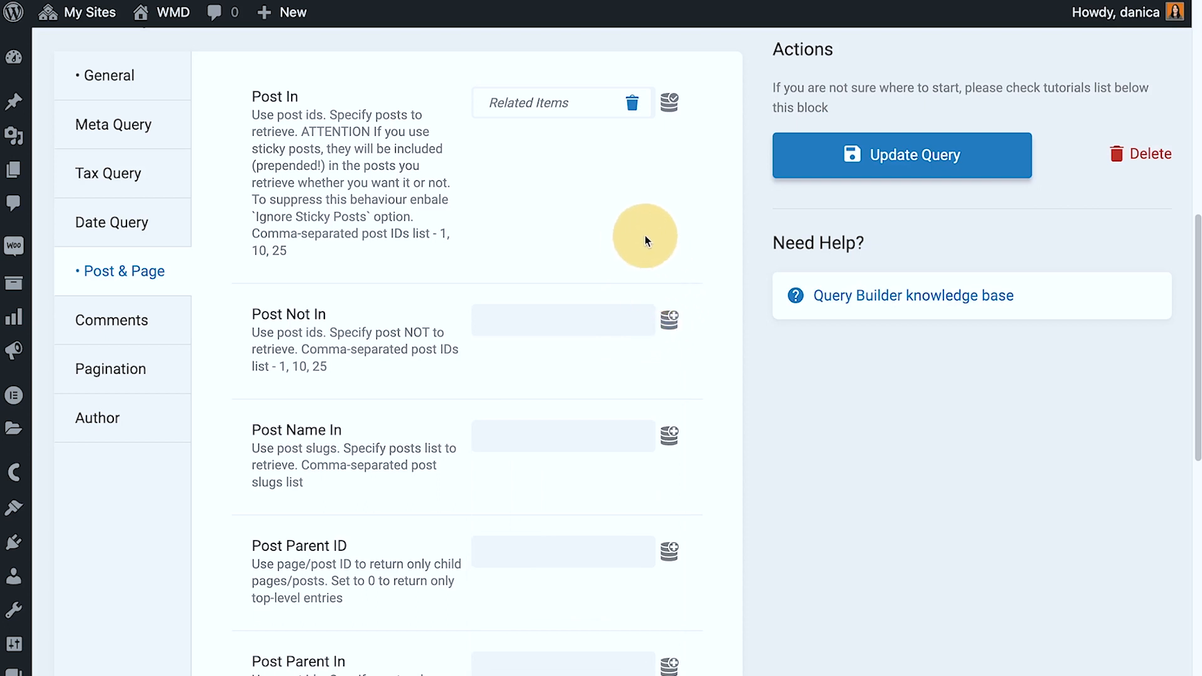
# Switch to the Elementor editor and add a Text Editor widget to the Intro card below its description.
pyautogui.scroll(3, 657, 251)
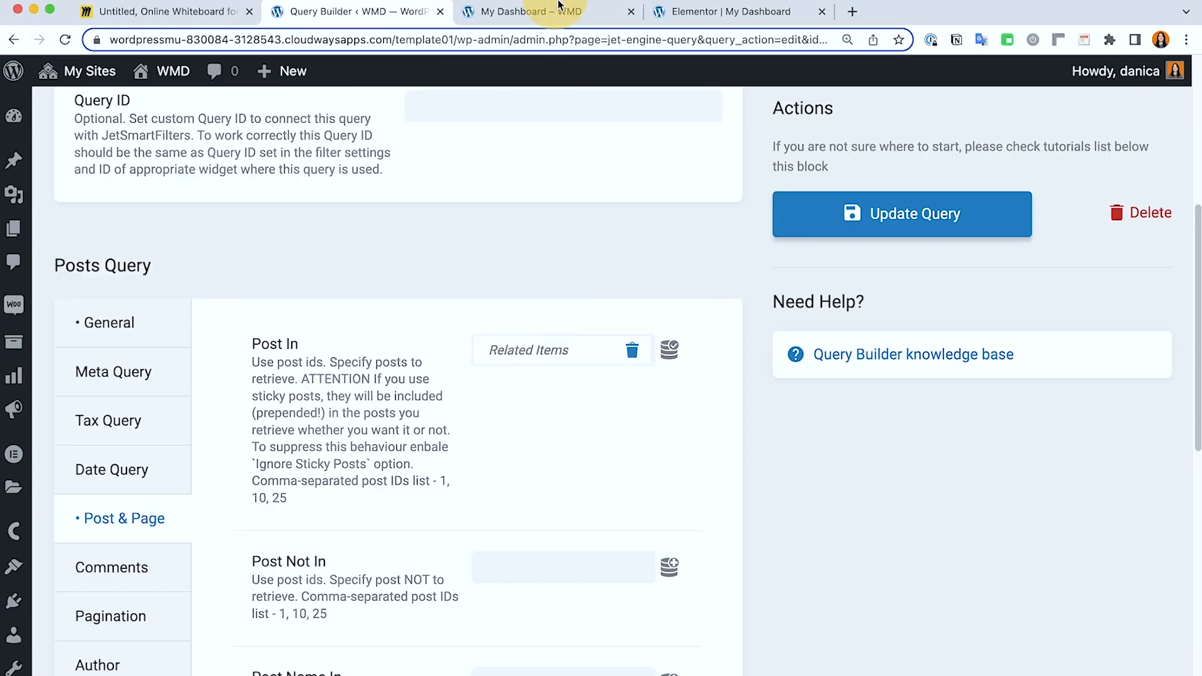
pyautogui.click(551, 12)
pyautogui.click(691, 11)
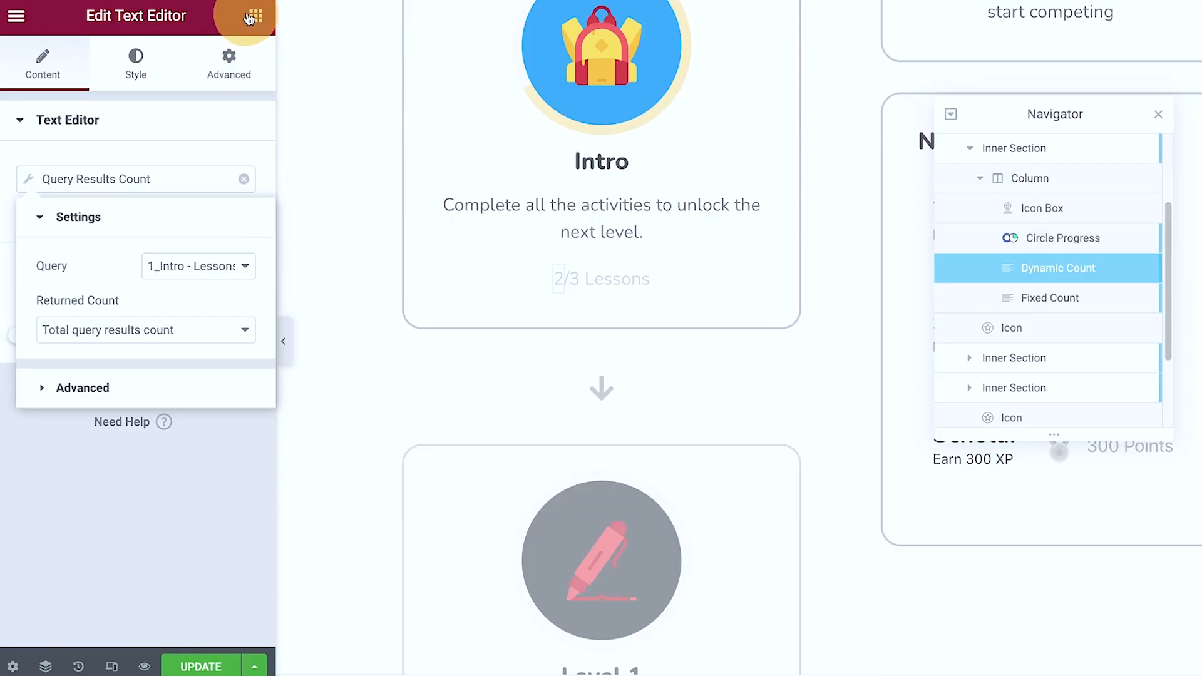
pyautogui.click(254, 16)
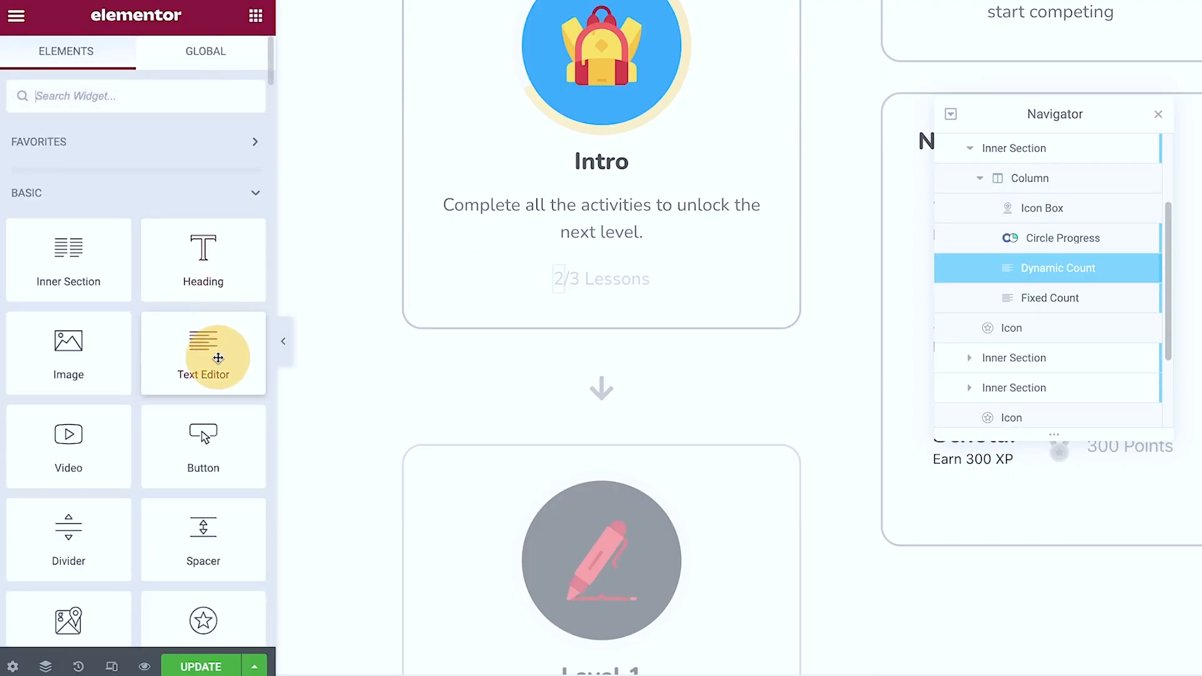
pyautogui.moveTo(218, 357); pyautogui.dragTo(603, 221)
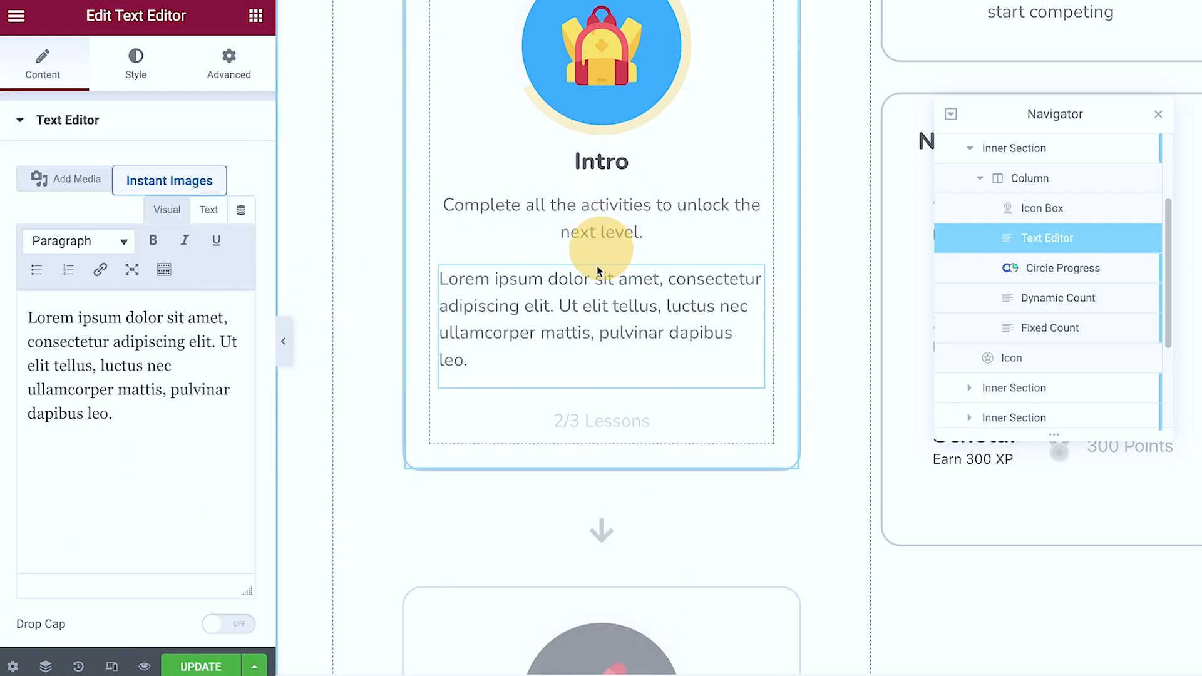
# Compare the Dynamic Count widget's content settings with the dynamic tag options of the new Text Editor widget.
pyautogui.click(556, 422)
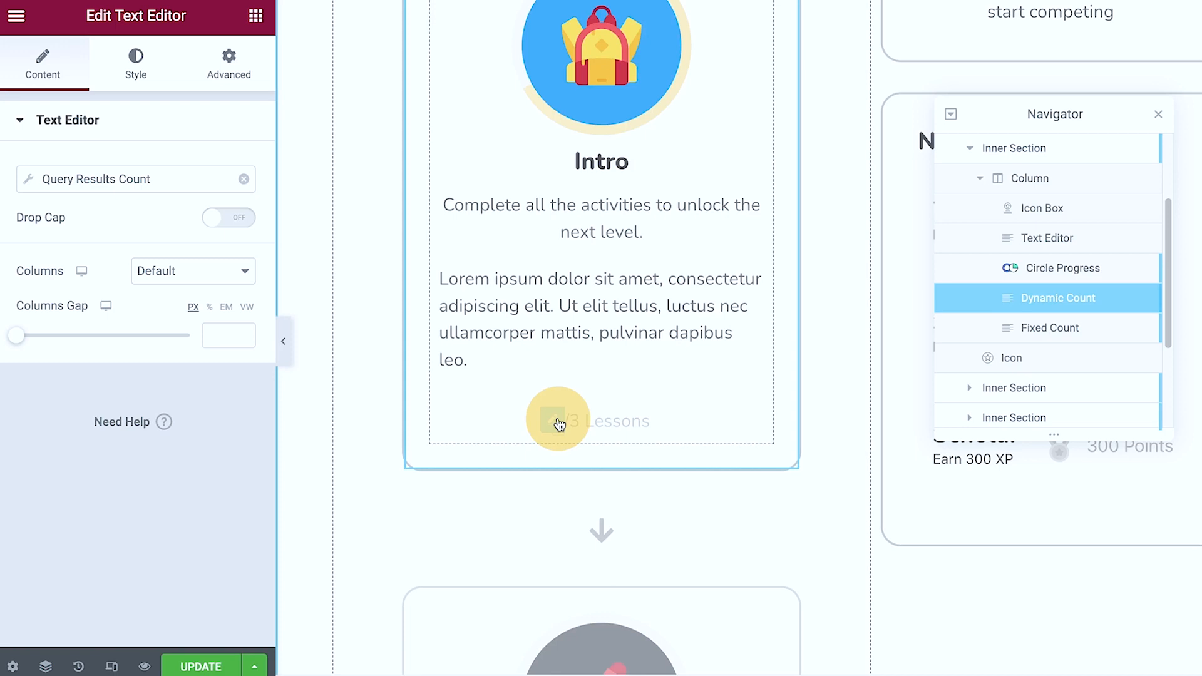
pyautogui.click(682, 347)
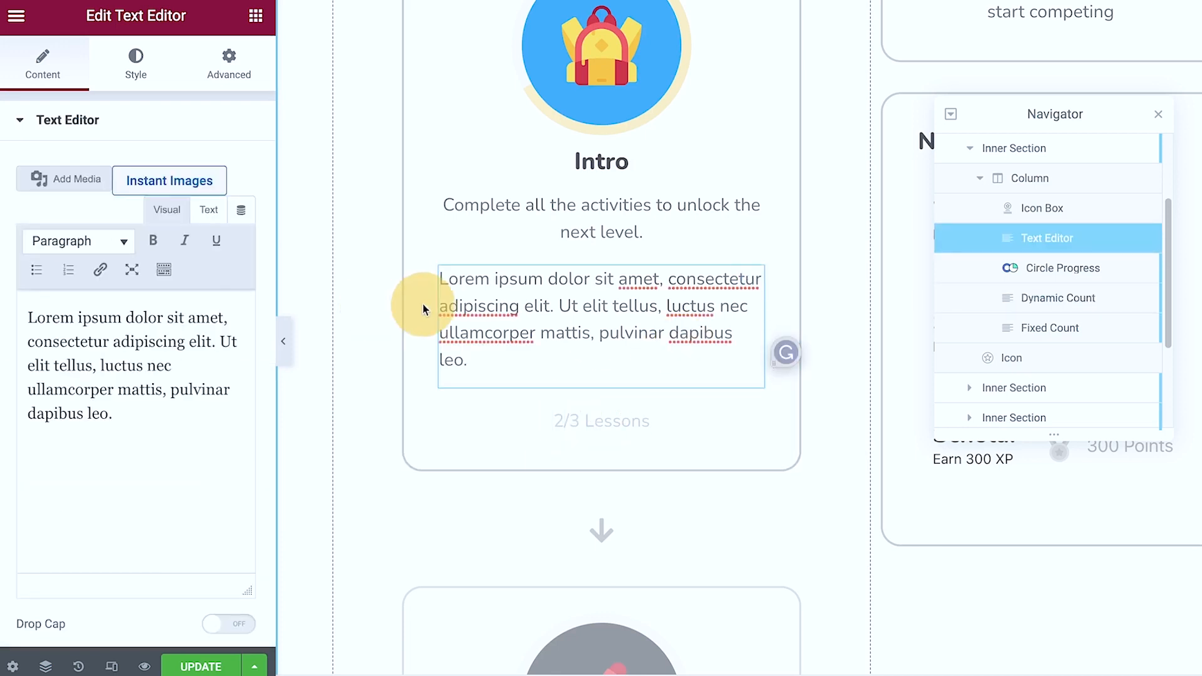
pyautogui.click(242, 215)
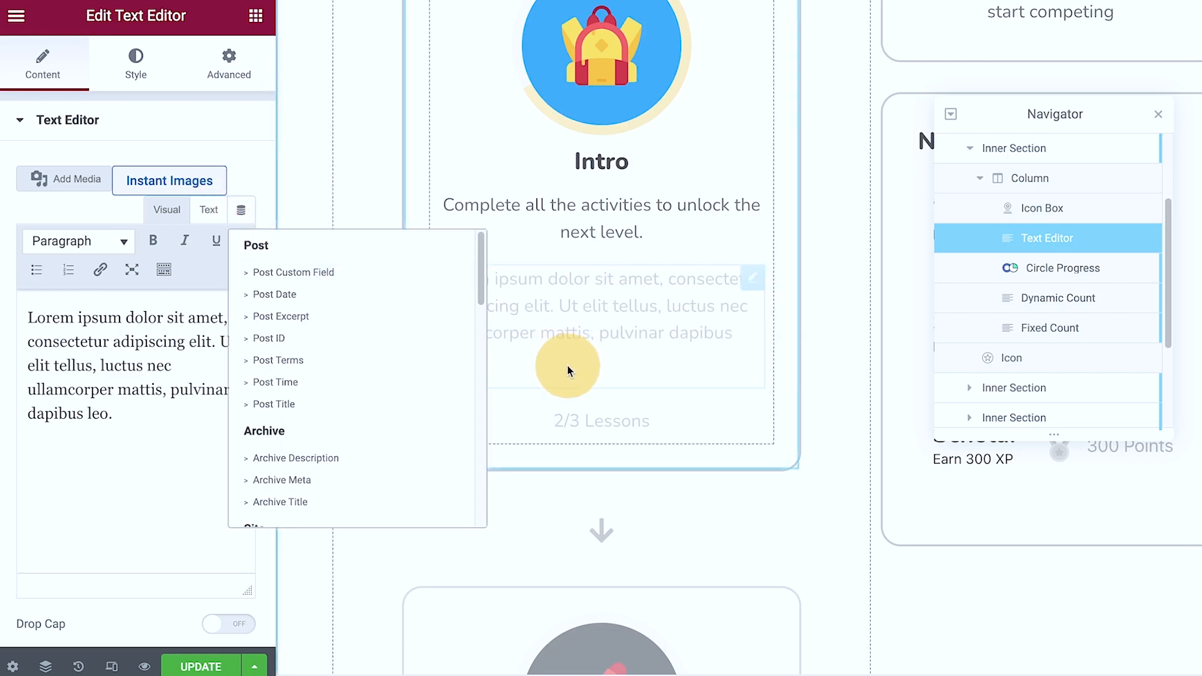
pyautogui.click(559, 421)
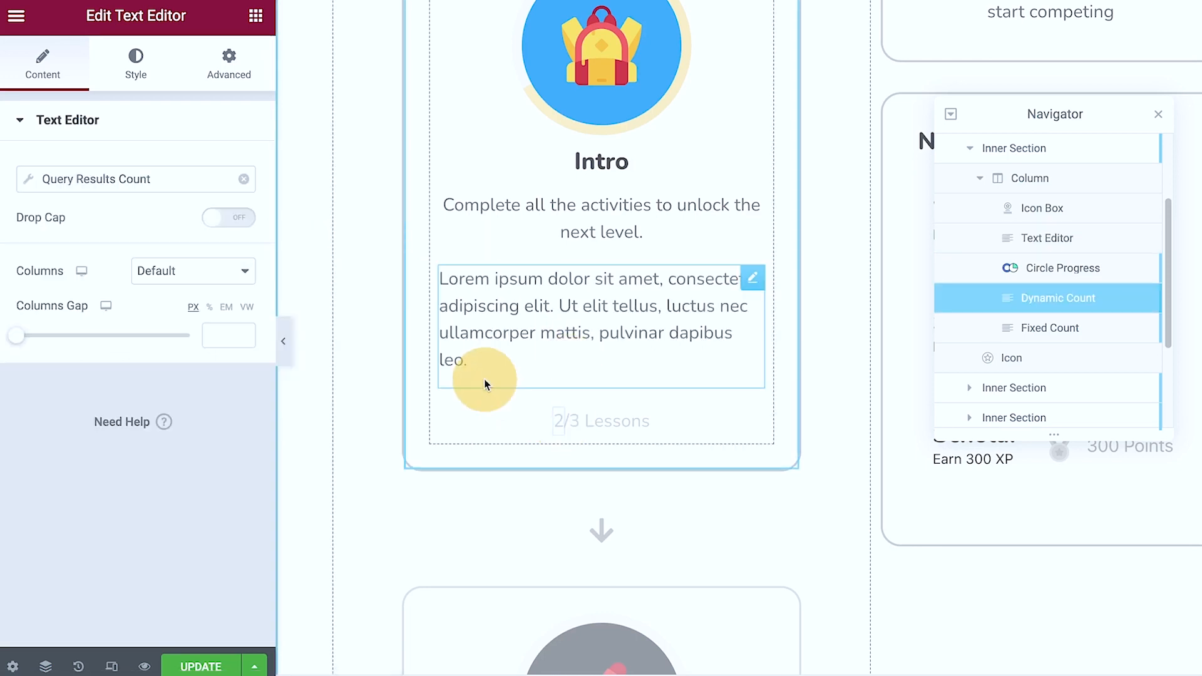
# Assign JetEngine's Query Results Count dynamic tag to the new Text Editor widget holding the placeholder text in the Intro card.
pyautogui.click(652, 306)
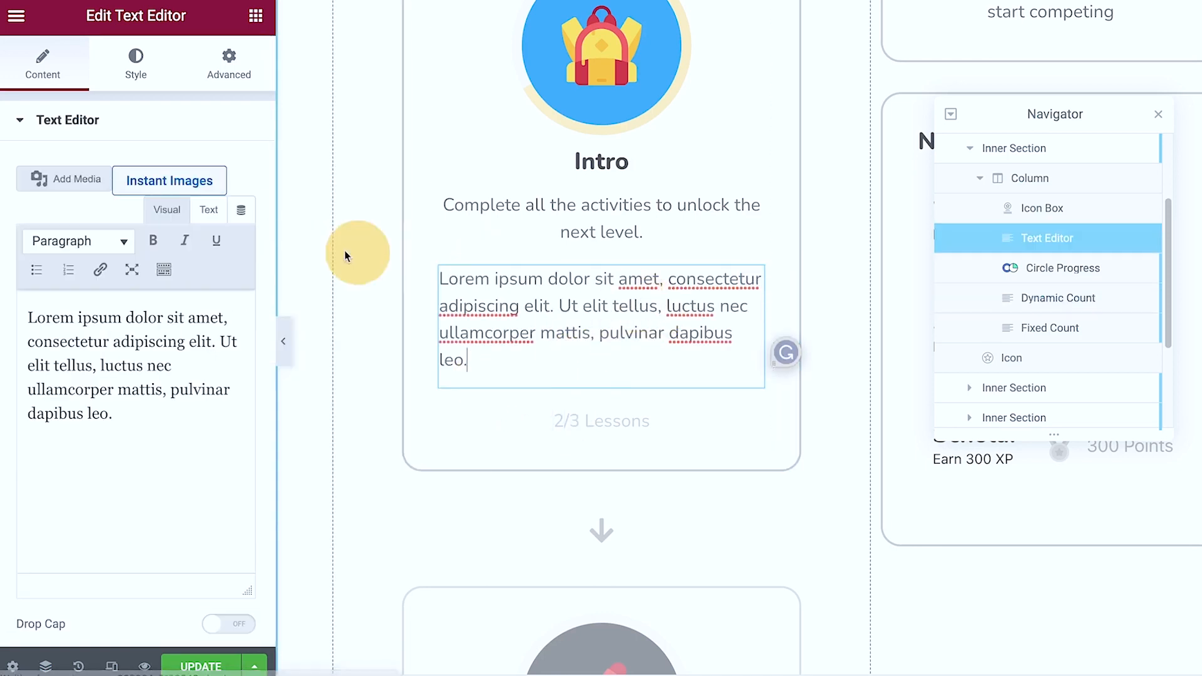
pyautogui.click(243, 214)
pyautogui.scroll(-5, 359, 323)
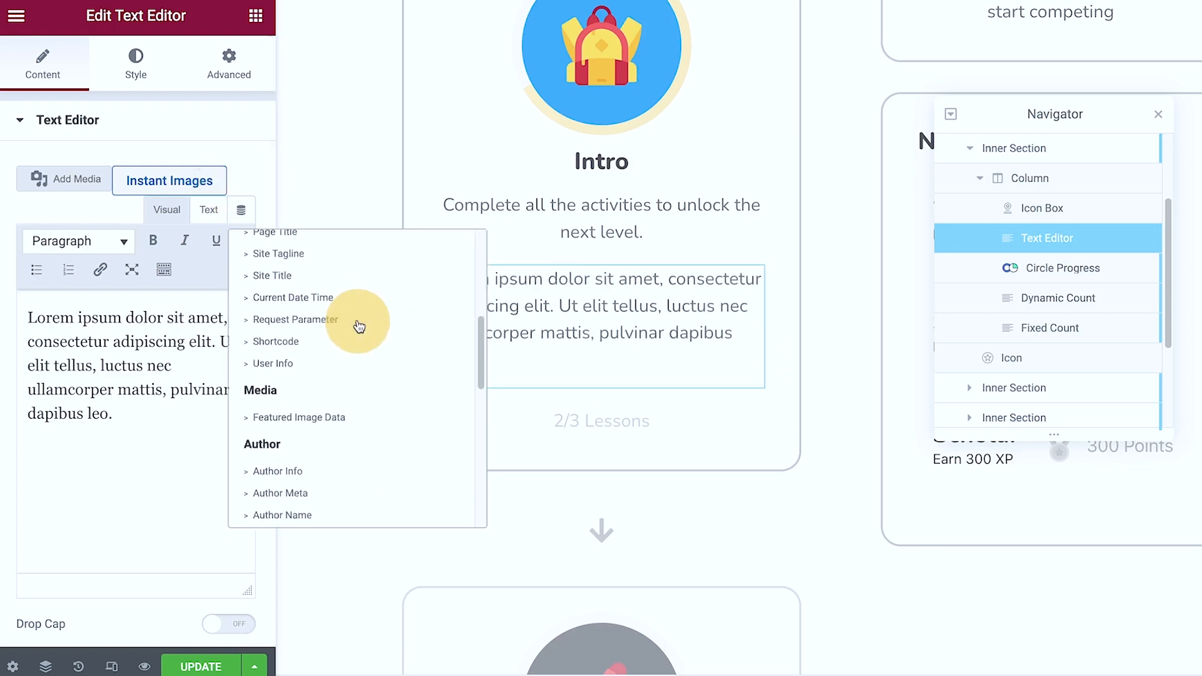
pyautogui.scroll(-5, 358, 325)
pyautogui.scroll(-5, 357, 327)
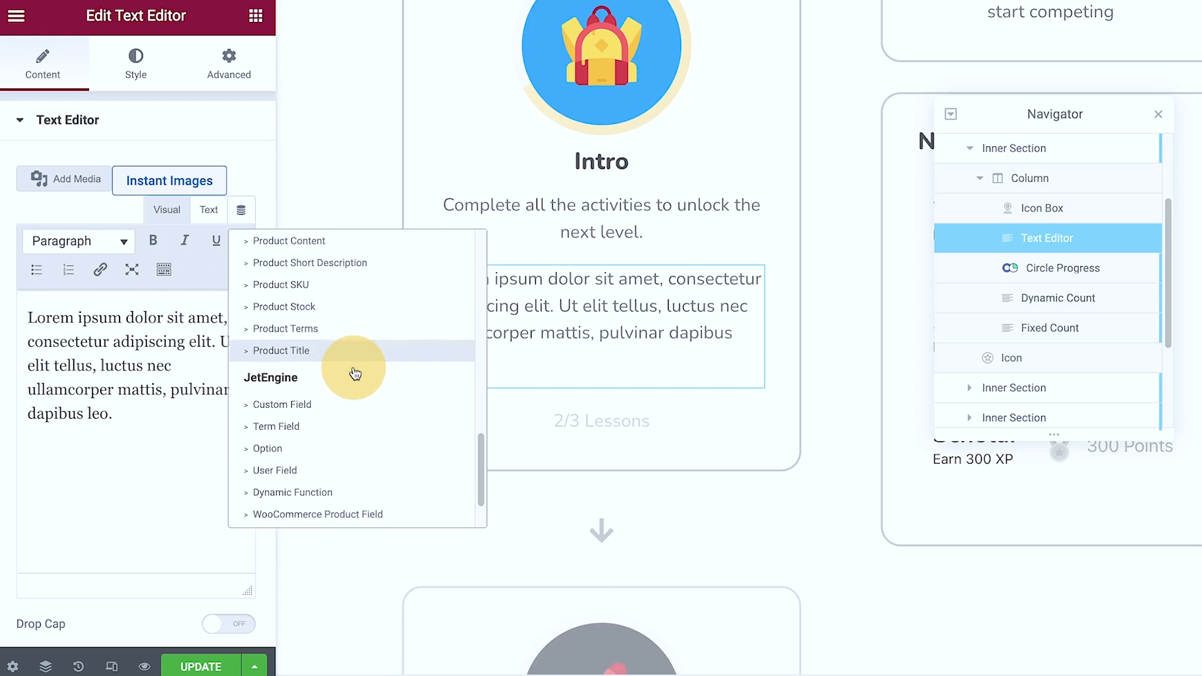
pyautogui.scroll(-3, 355, 374)
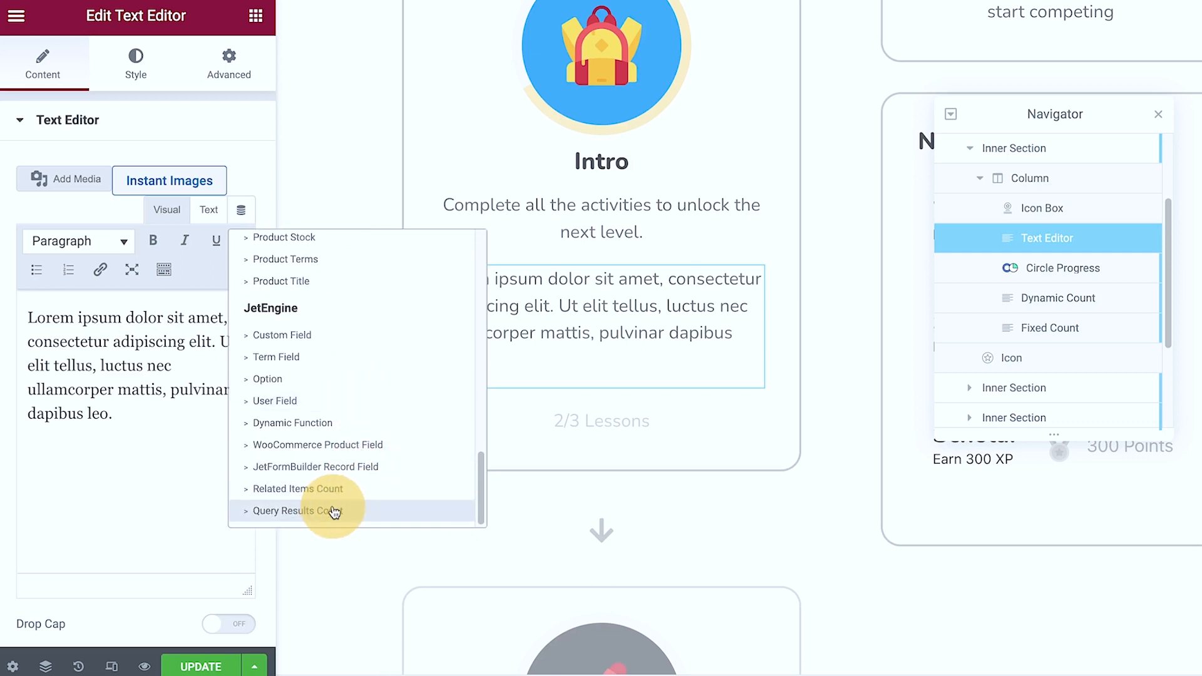
pyautogui.hotkey('ctrl', '+')
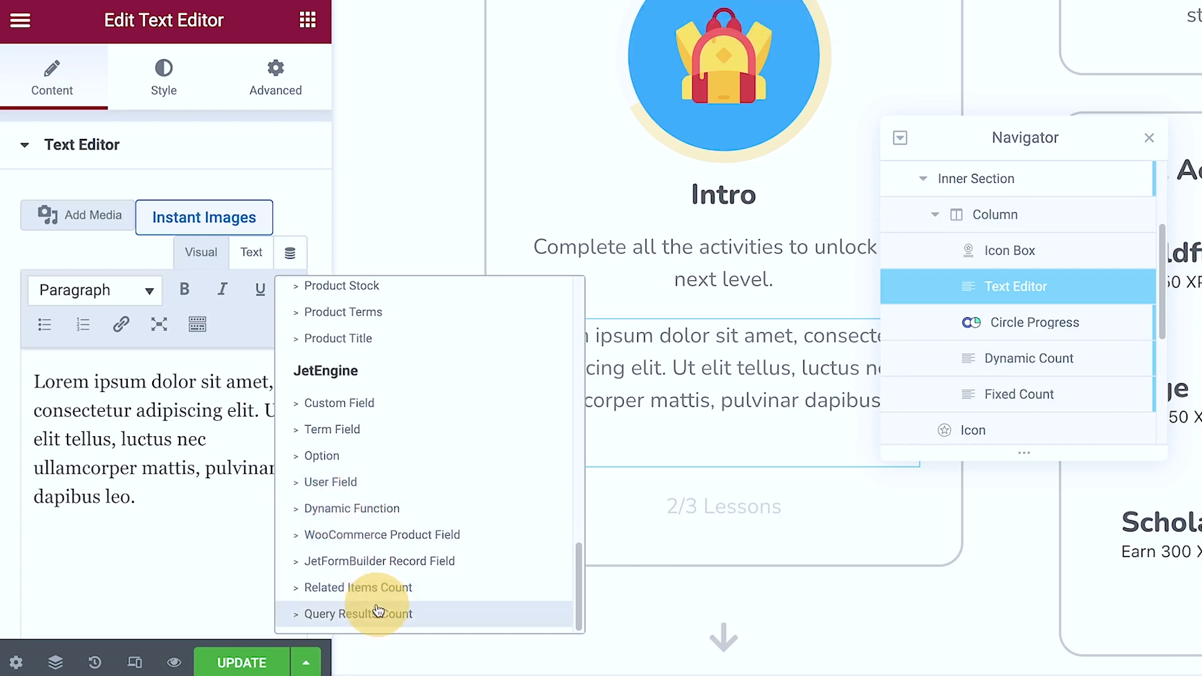
pyautogui.click(292, 250)
pyautogui.click(292, 250)
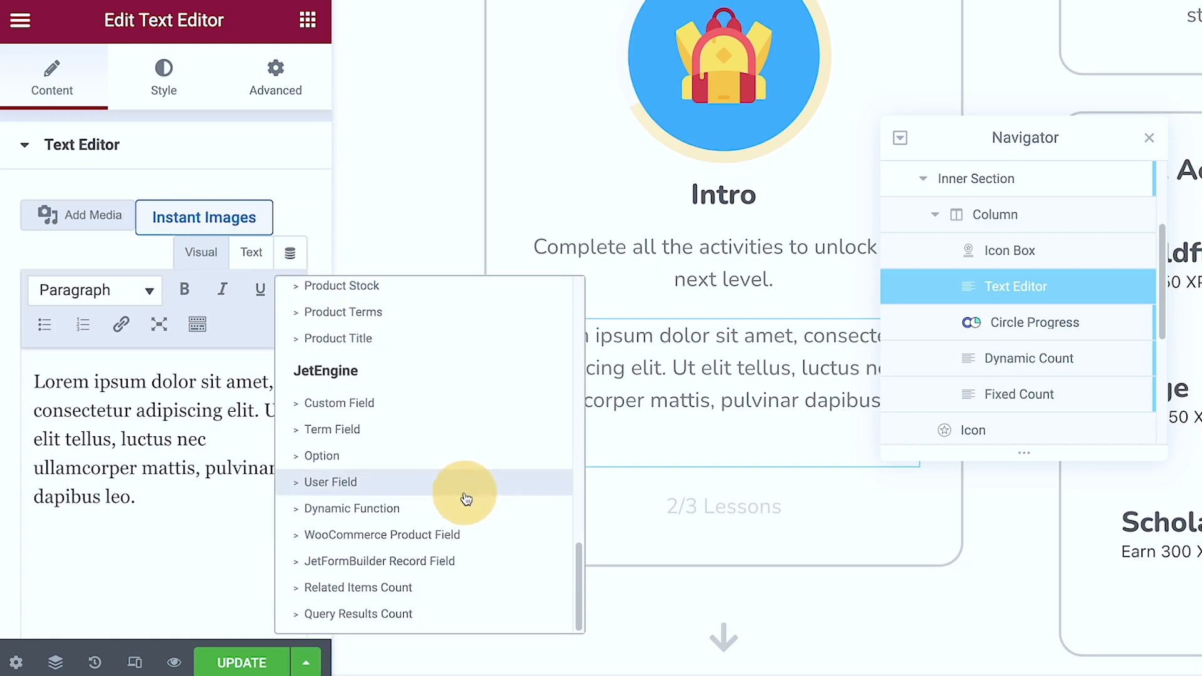
pyautogui.click(405, 617)
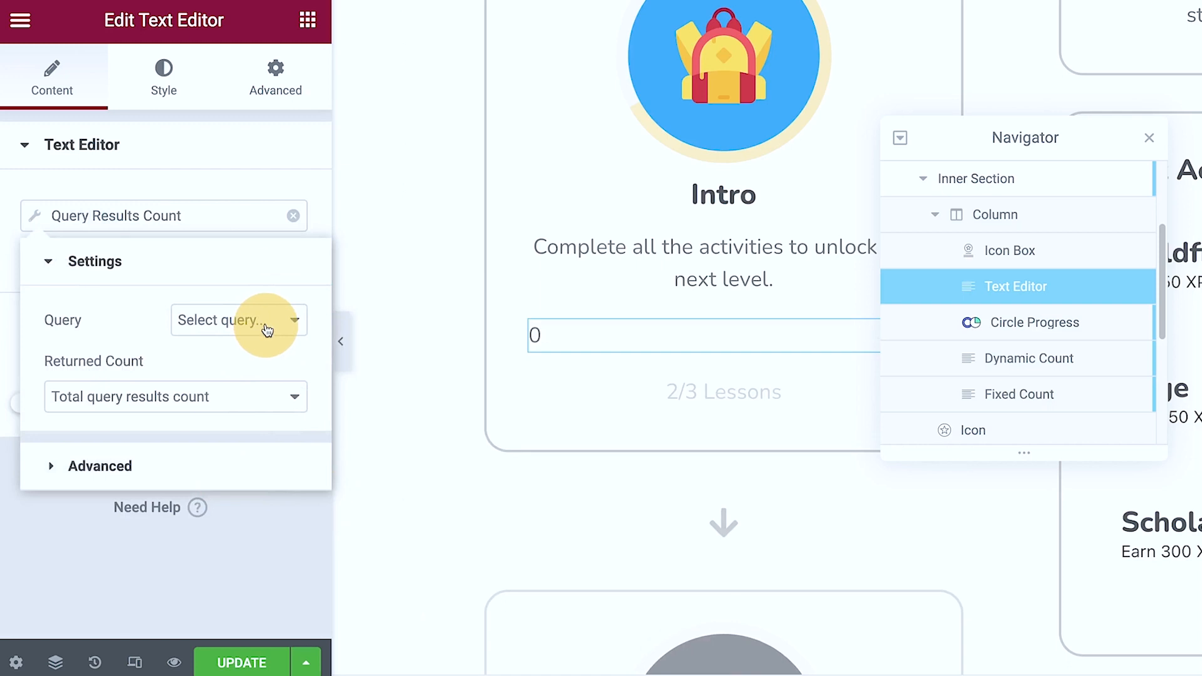
# Set the dynamic tag's query to 1_Intro - Lessons Completed and keep Returned Count at Total query results count.
pyautogui.click(263, 325)
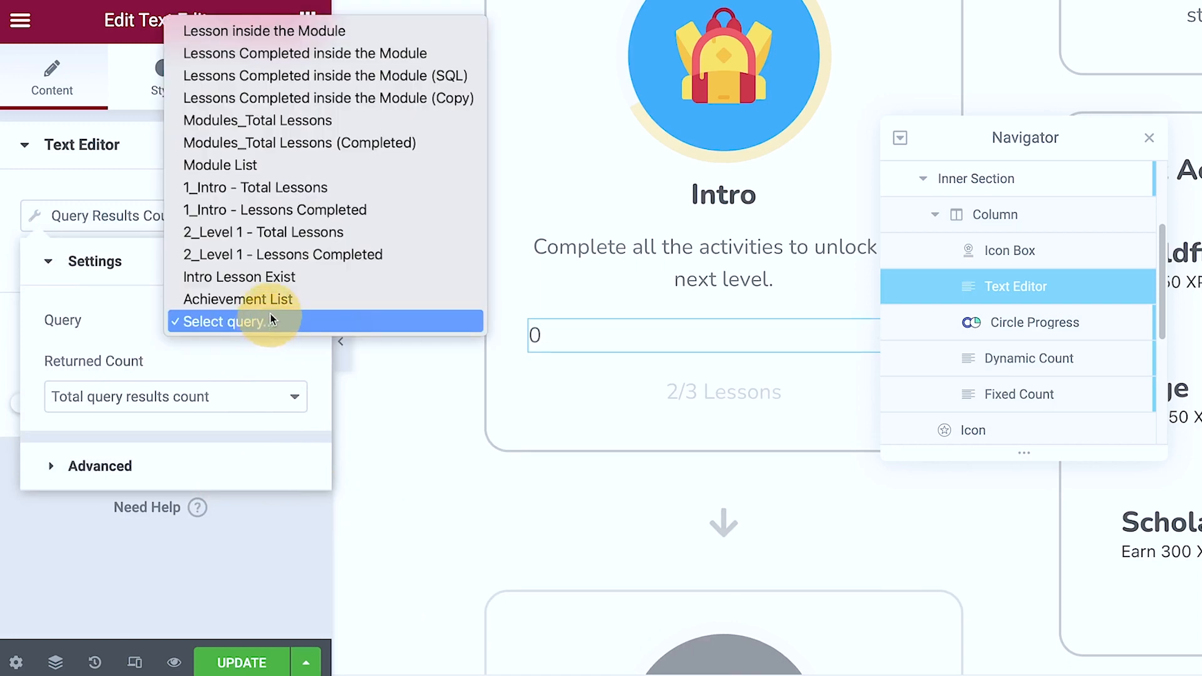
pyautogui.click(280, 211)
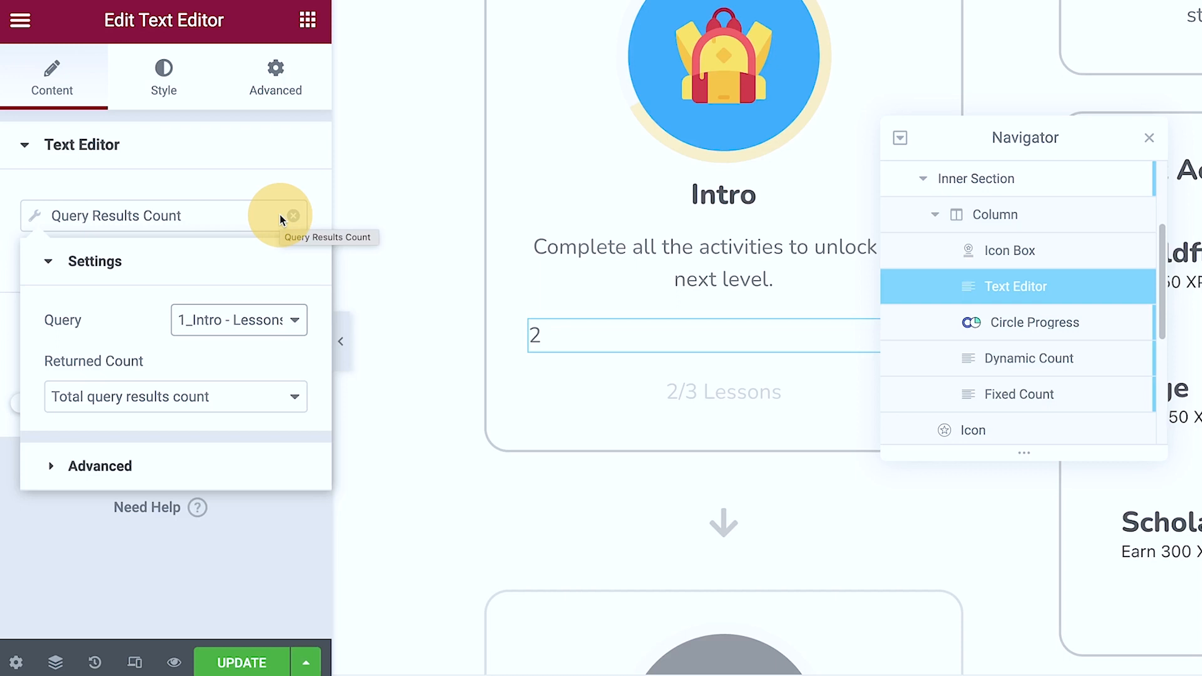
pyautogui.click(127, 401)
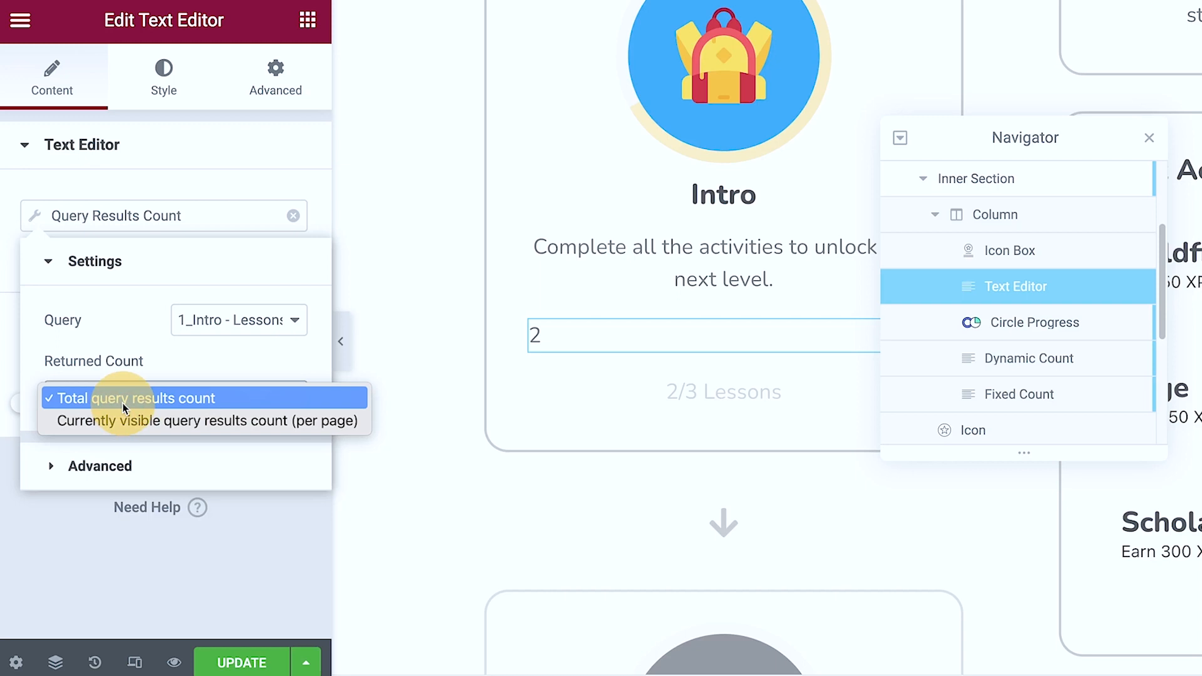
pyautogui.click(193, 373)
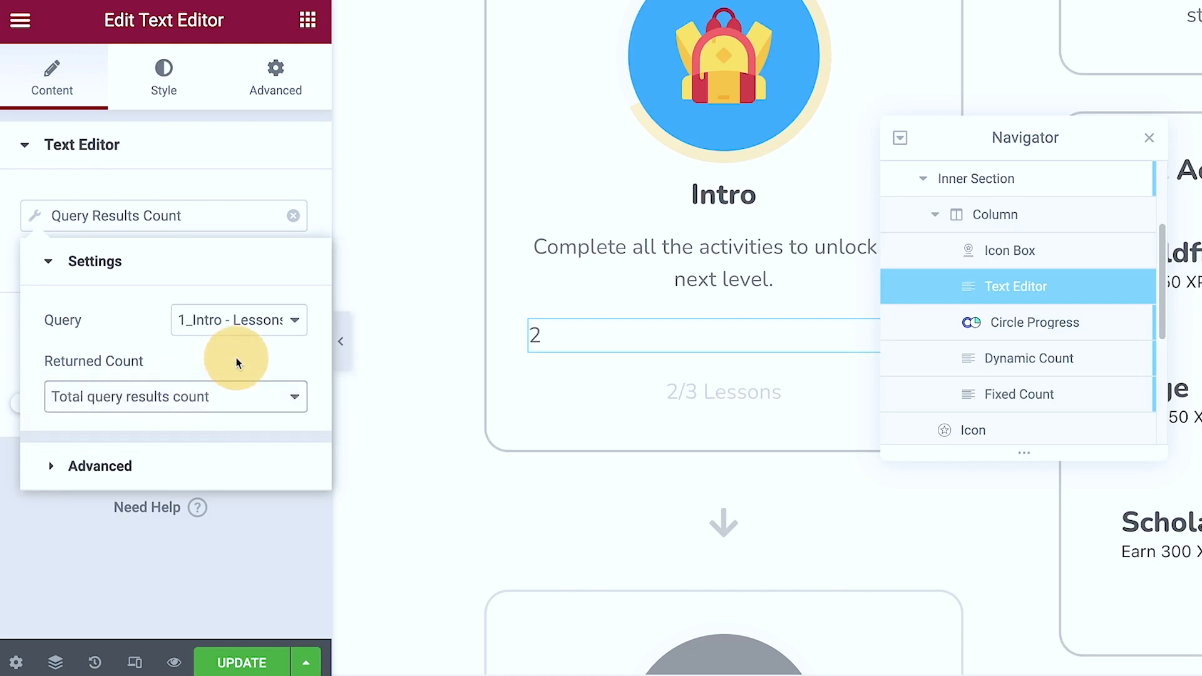
pyautogui.click(279, 524)
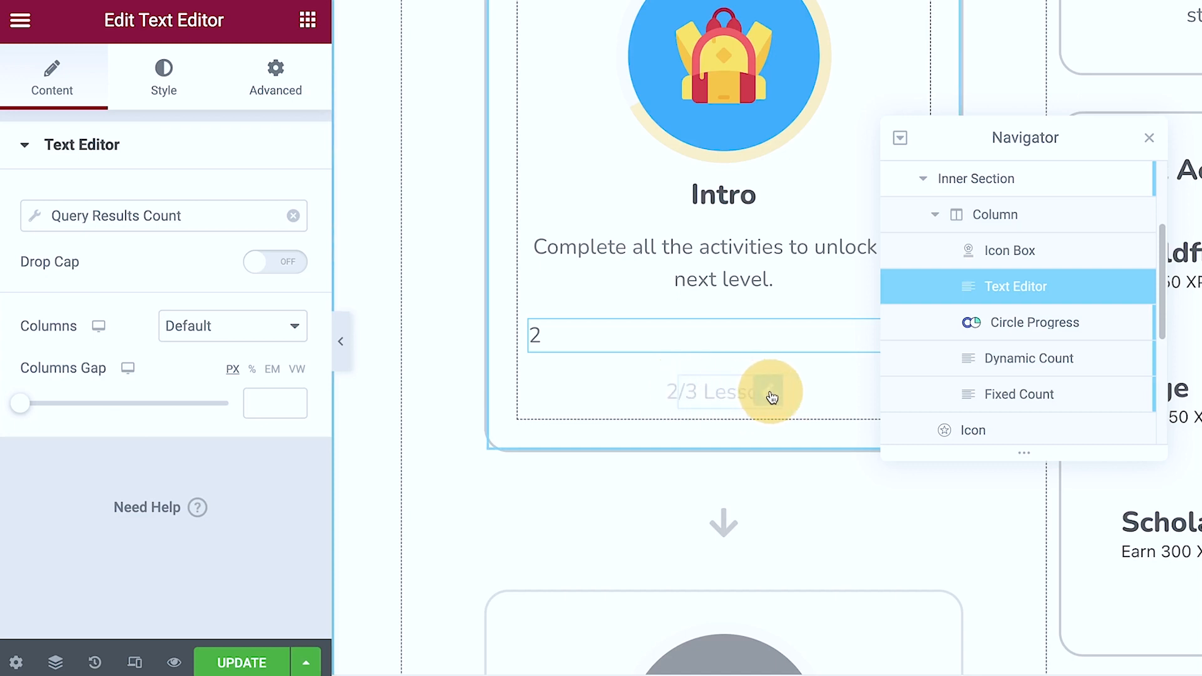
# Examine the Dynamic Count widget's advanced layout settings, including its width.
pyautogui.click(670, 395)
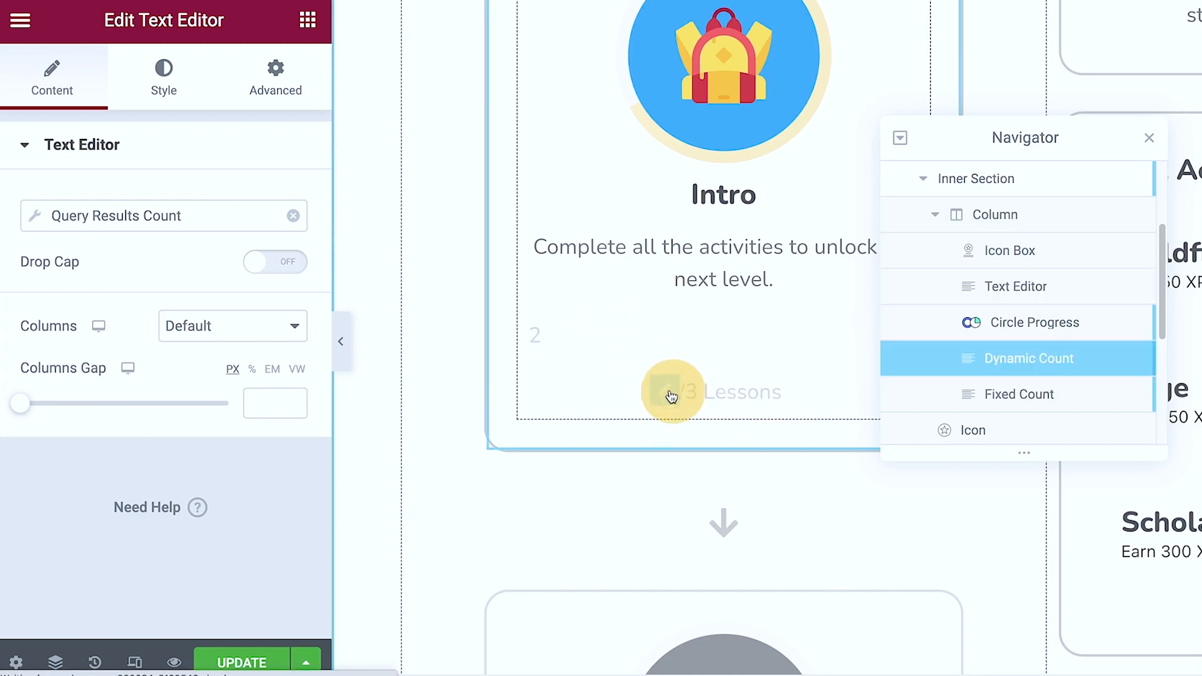
pyautogui.click(614, 332)
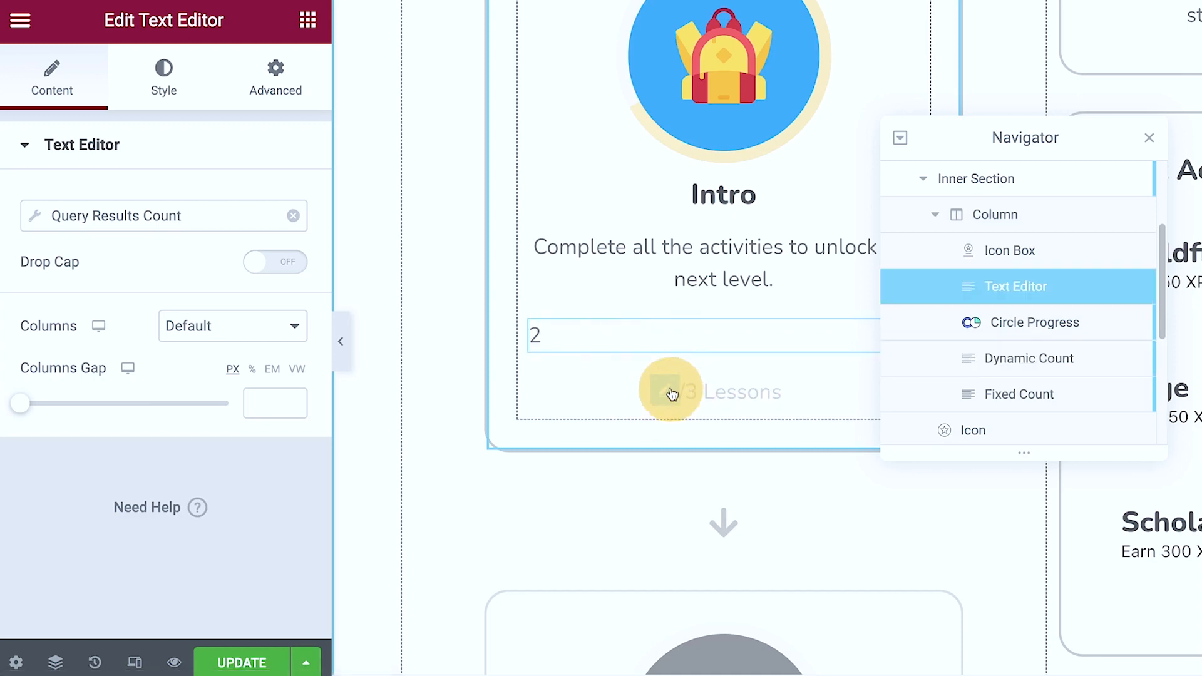
pyautogui.click(671, 393)
pyautogui.click(295, 91)
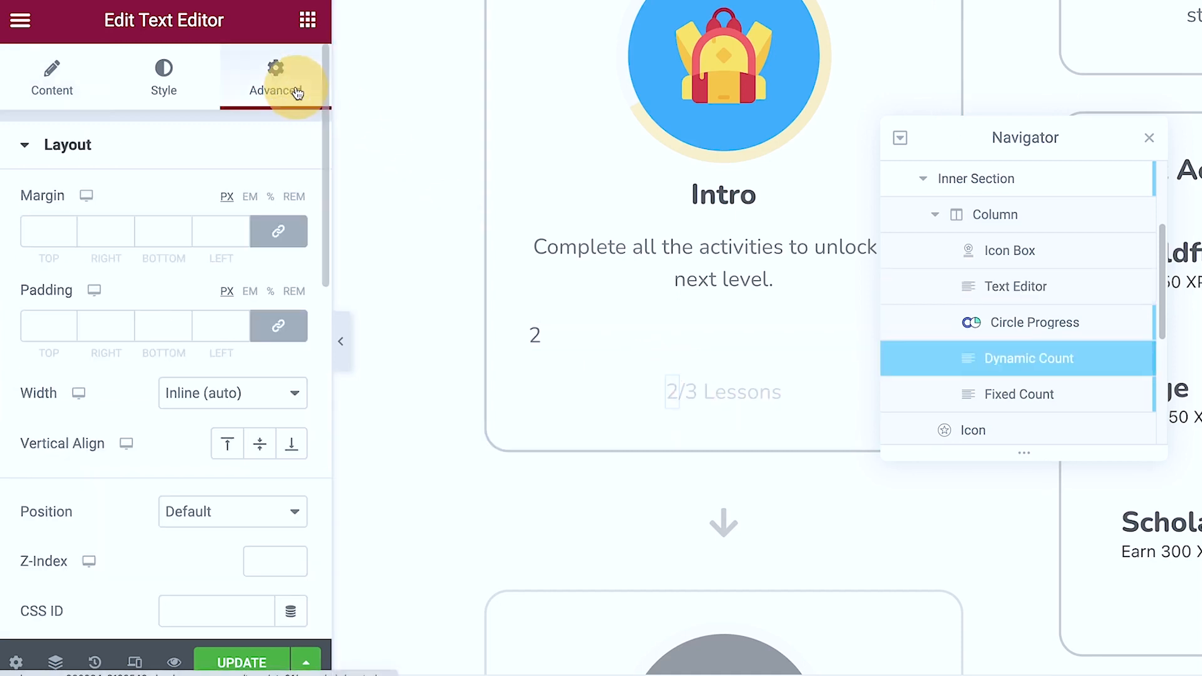
pyautogui.scroll(-1, 285, 188)
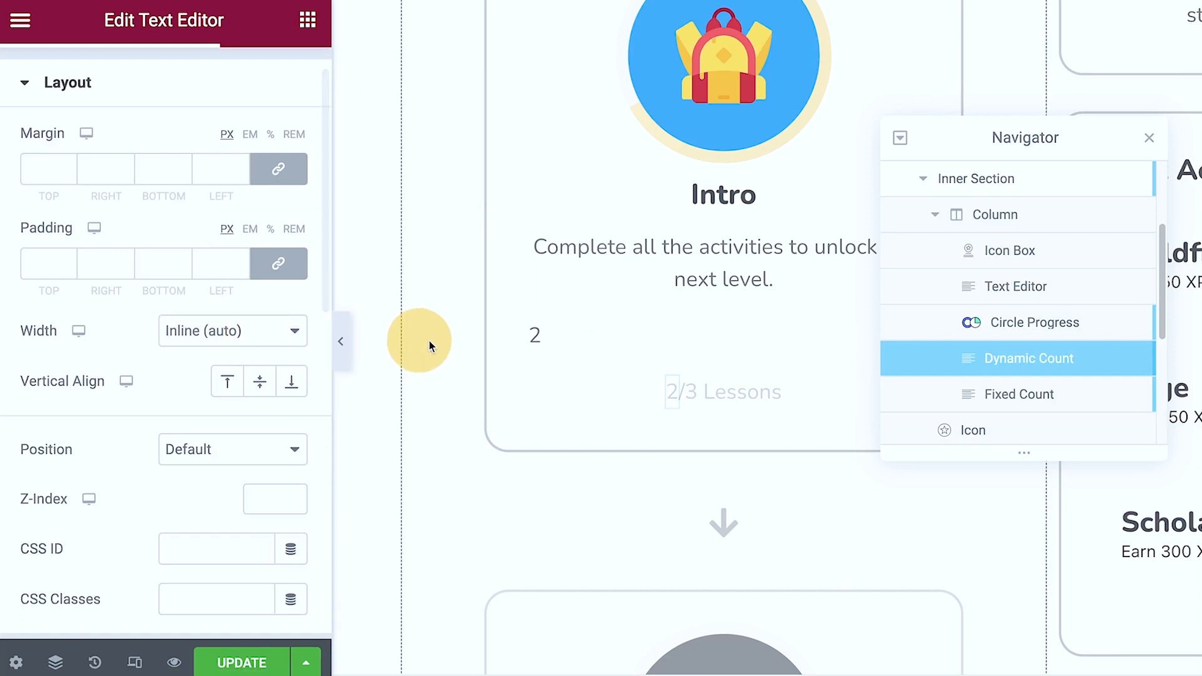
# Try the Inline (auto) width on the new Text Editor widget and return it to Default.
pyautogui.click(566, 344)
pyautogui.click(258, 88)
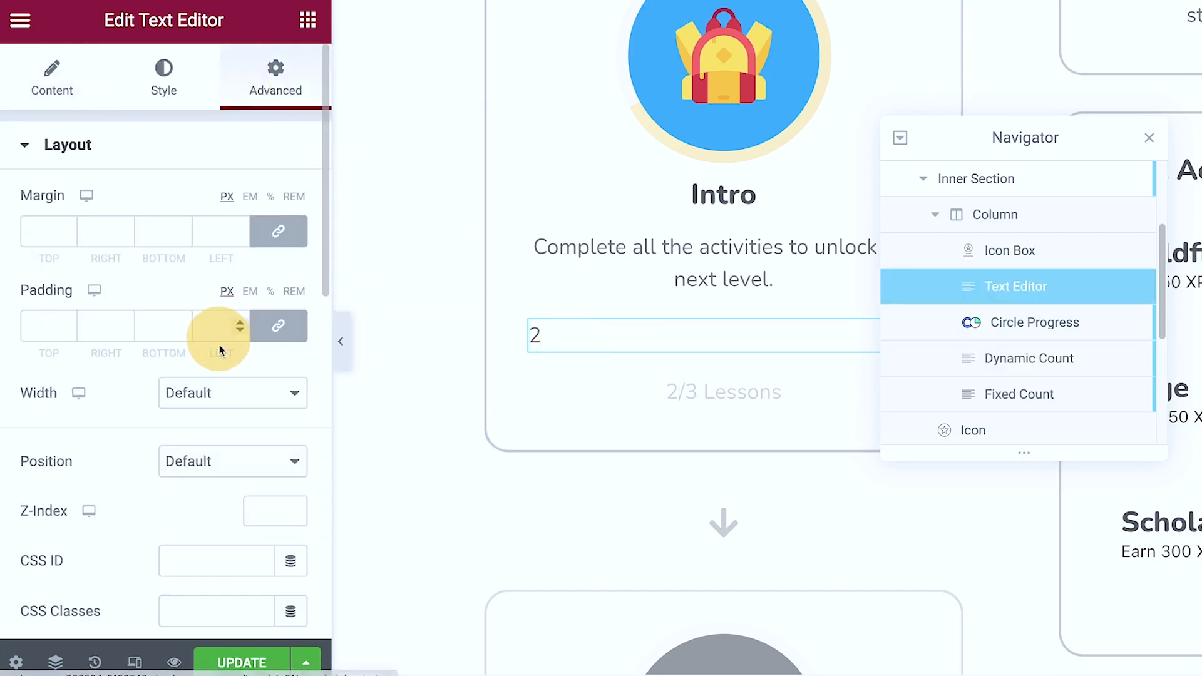
pyautogui.click(222, 393)
pyautogui.click(228, 440)
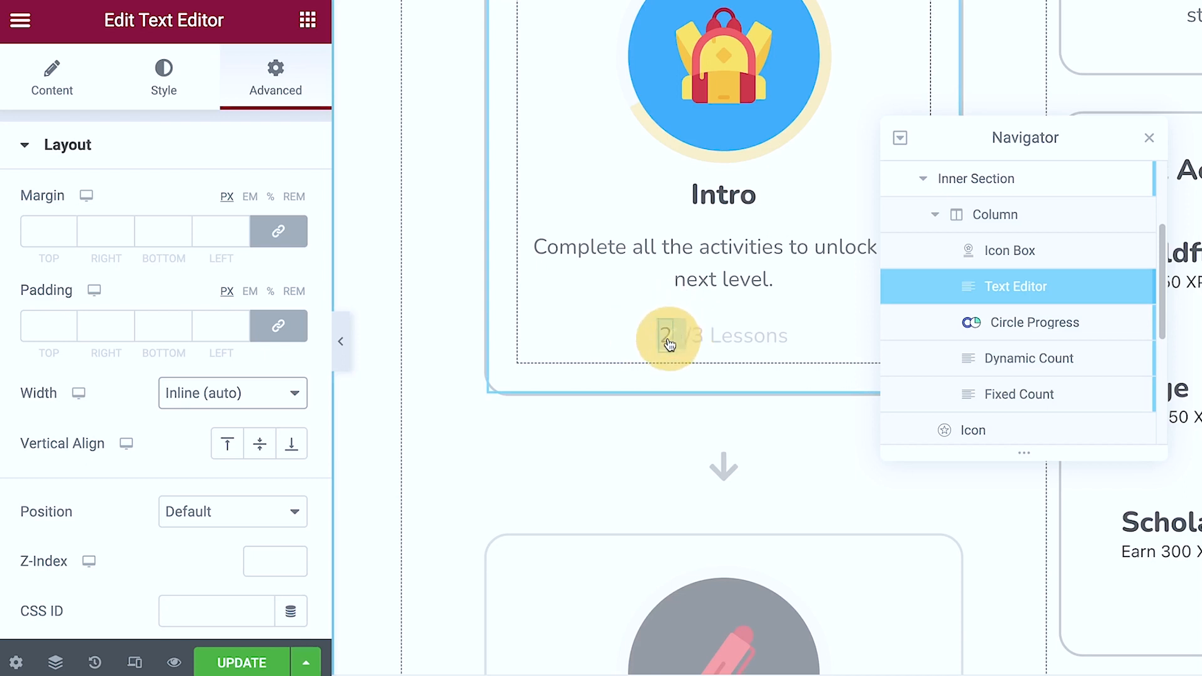
pyautogui.click(285, 393)
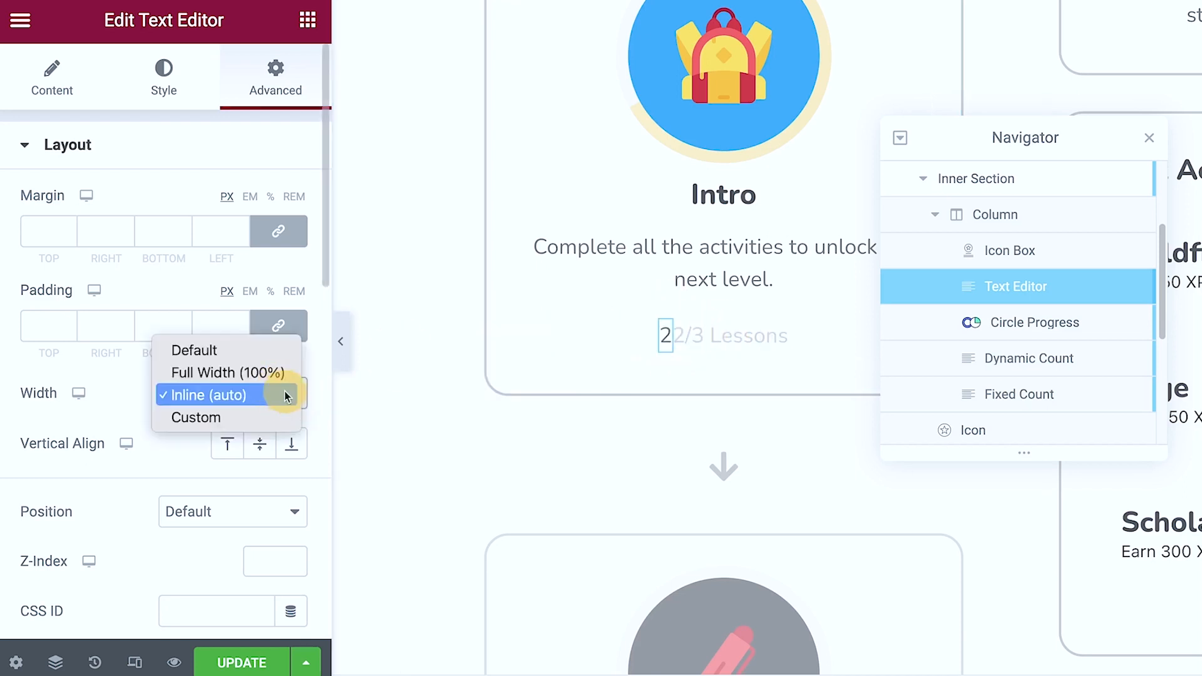
pyautogui.click(235, 348)
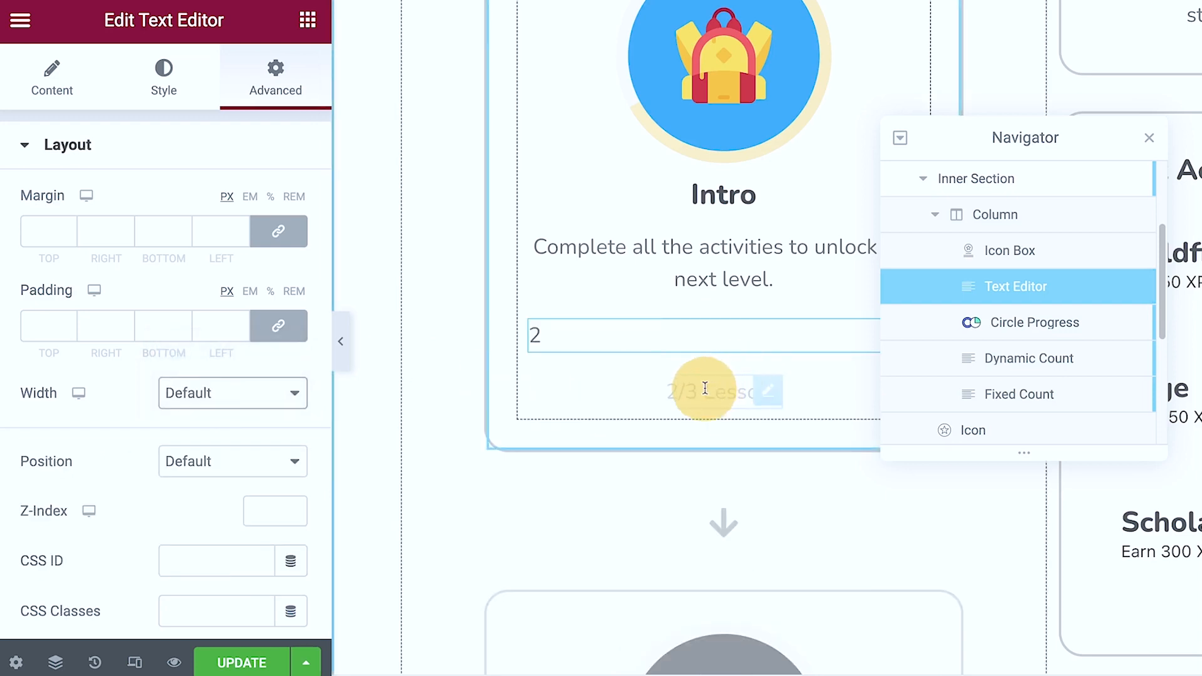
# Check the Fixed Count widget and add a second Text Editor widget below the new lesson count in the Intro card.
pyautogui.click(770, 395)
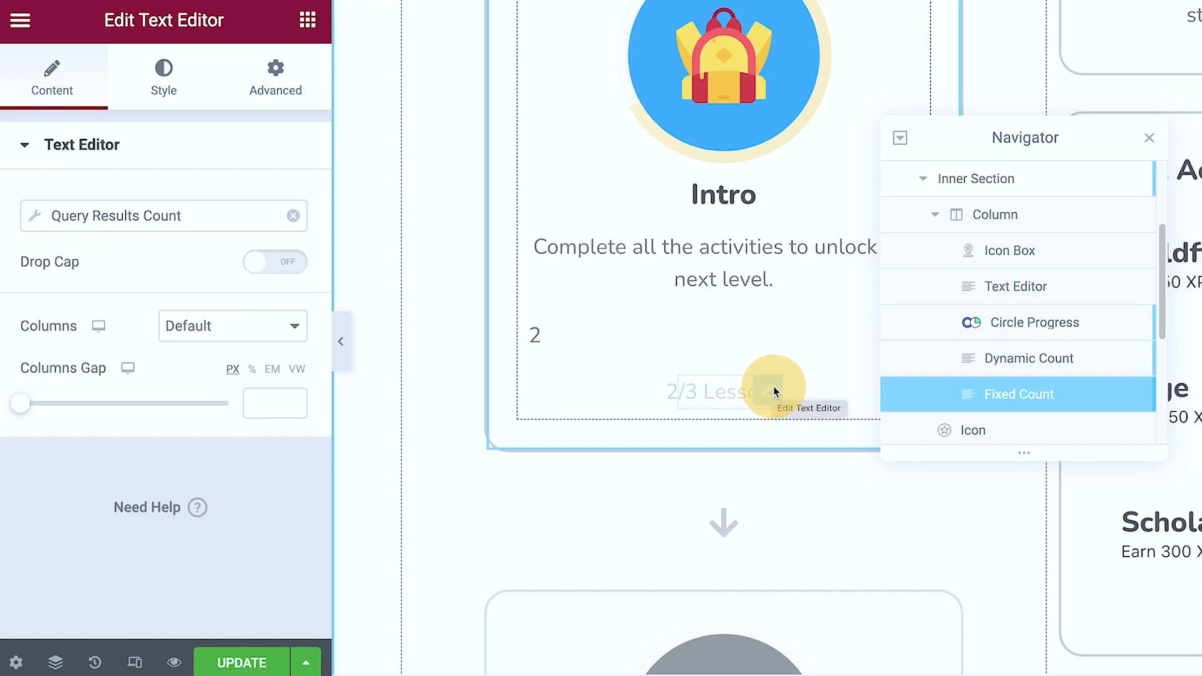
pyautogui.click(571, 342)
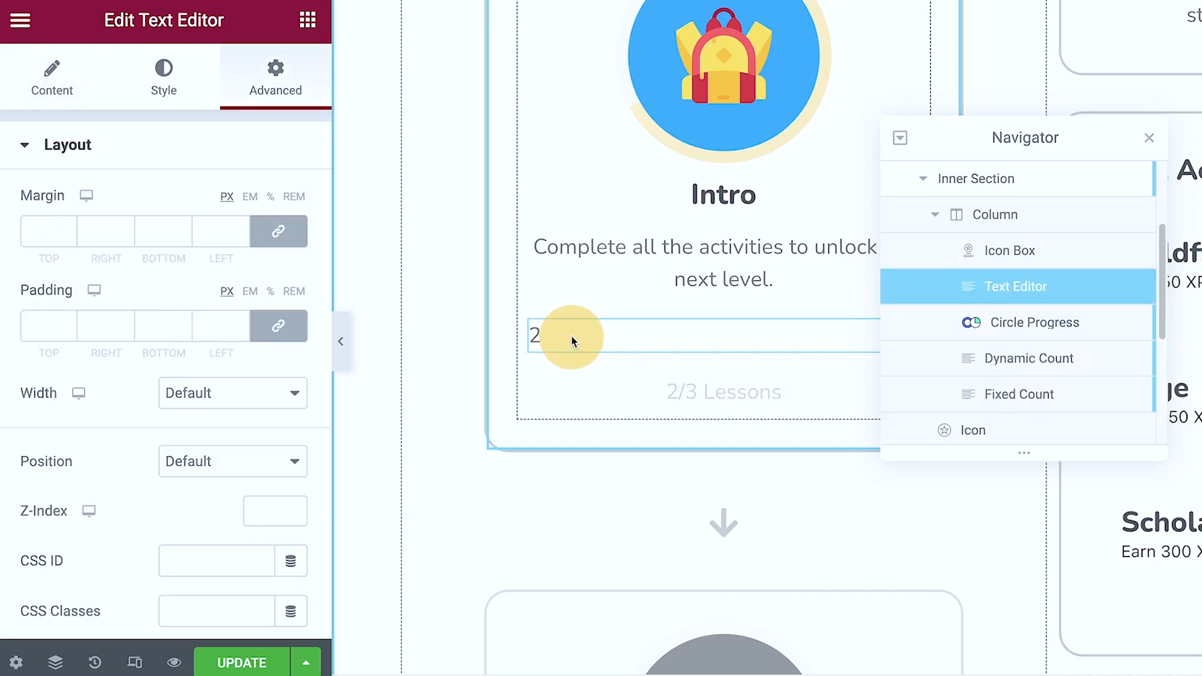
pyautogui.click(308, 19)
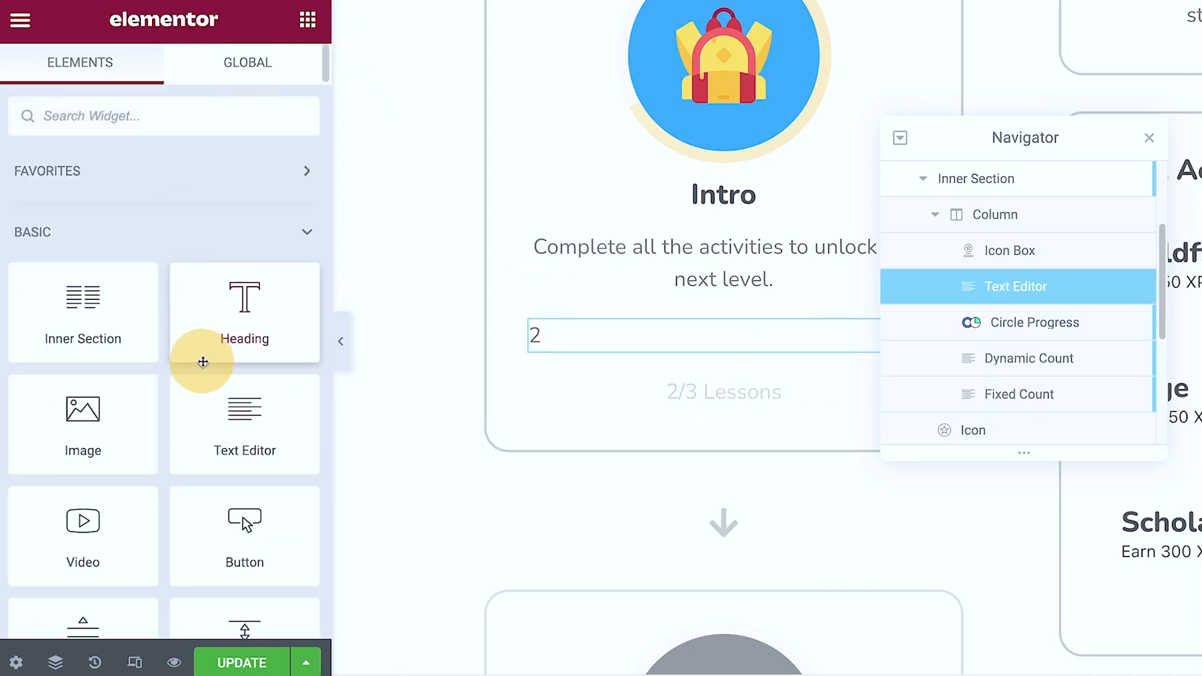
pyautogui.scroll(-3, 200, 360)
pyautogui.moveTo(225, 208); pyautogui.dragTo(576, 341)
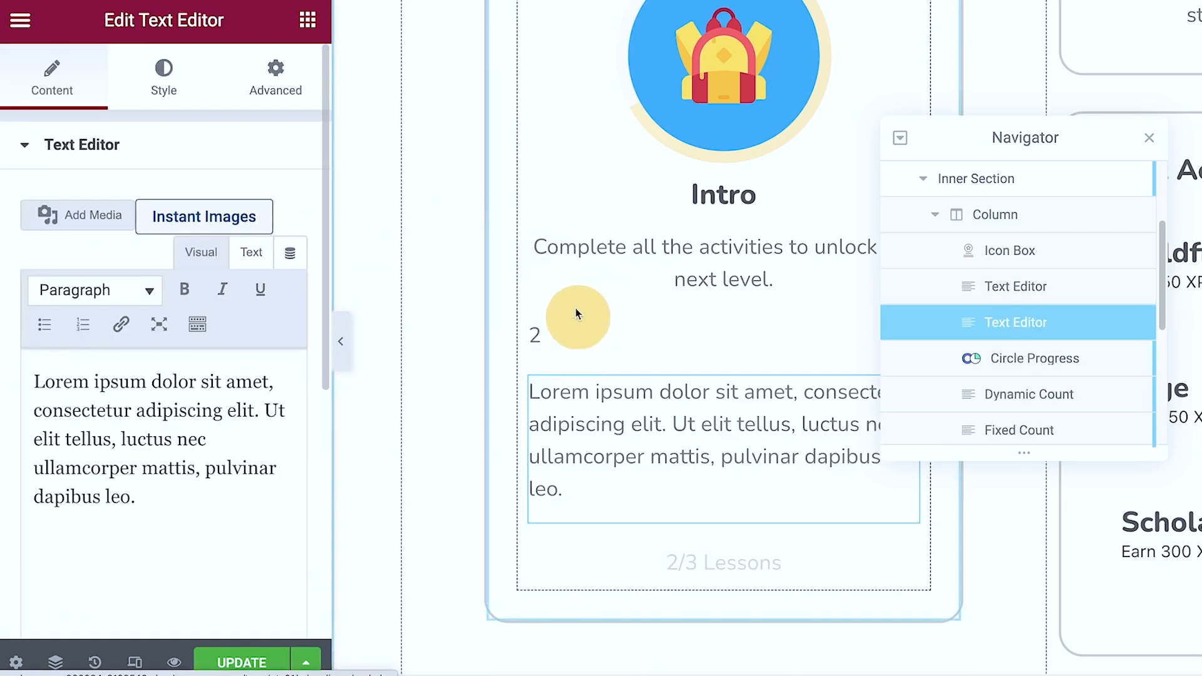
# Assign the Query Results Count dynamic tag to the second Text Editor widget with the 1_Intro - Total Lessons query.
pyautogui.click(290, 253)
pyautogui.scroll(-10, 397, 438)
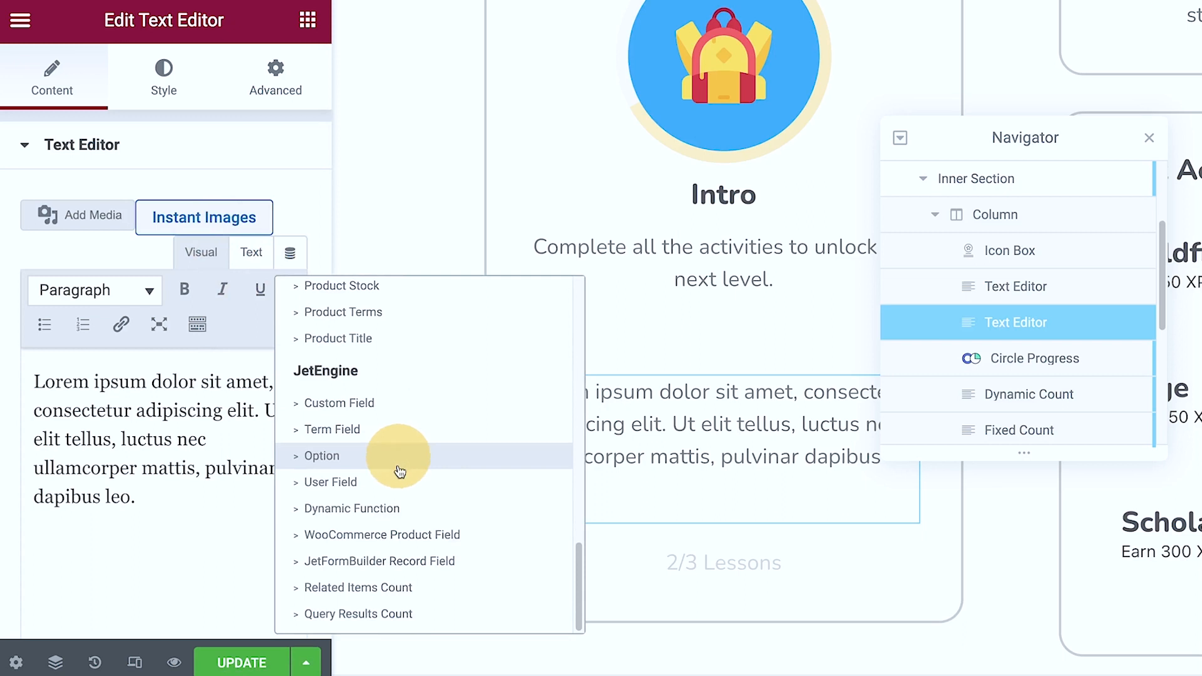
pyautogui.click(403, 612)
pyautogui.click(212, 332)
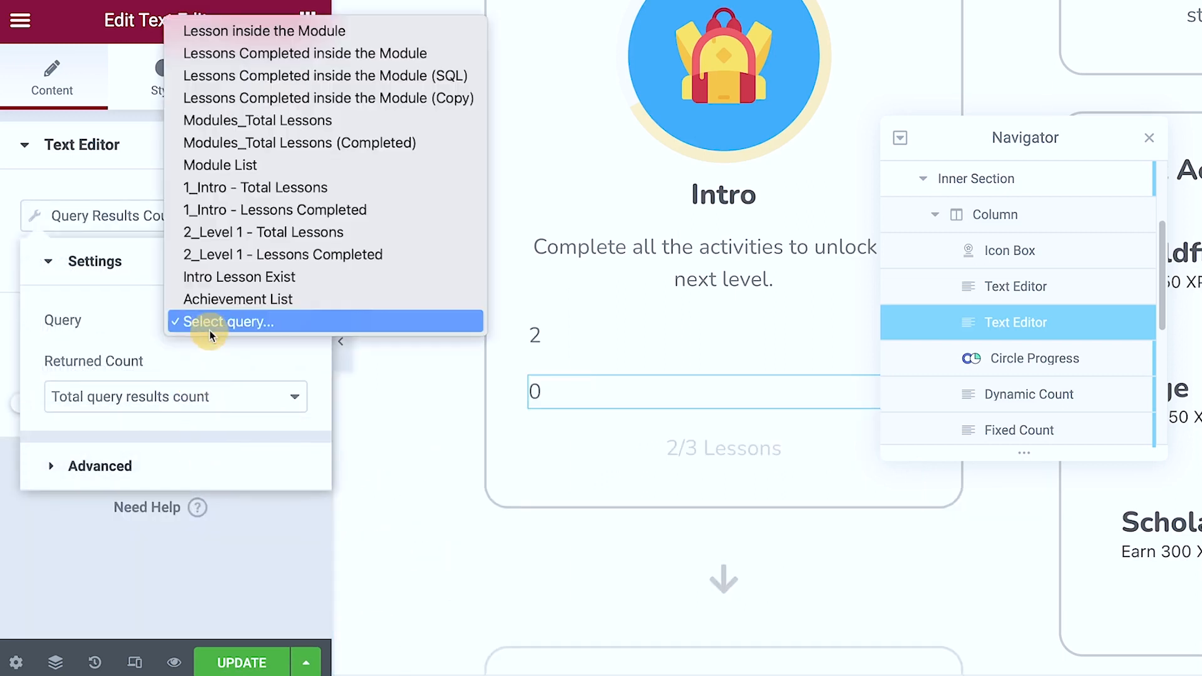
pyautogui.click(306, 196)
# Switch to the JetEngine Query Builder, open the 1_Intro - Total Lessons query and turn off Preview results.
pyautogui.click(325, 14)
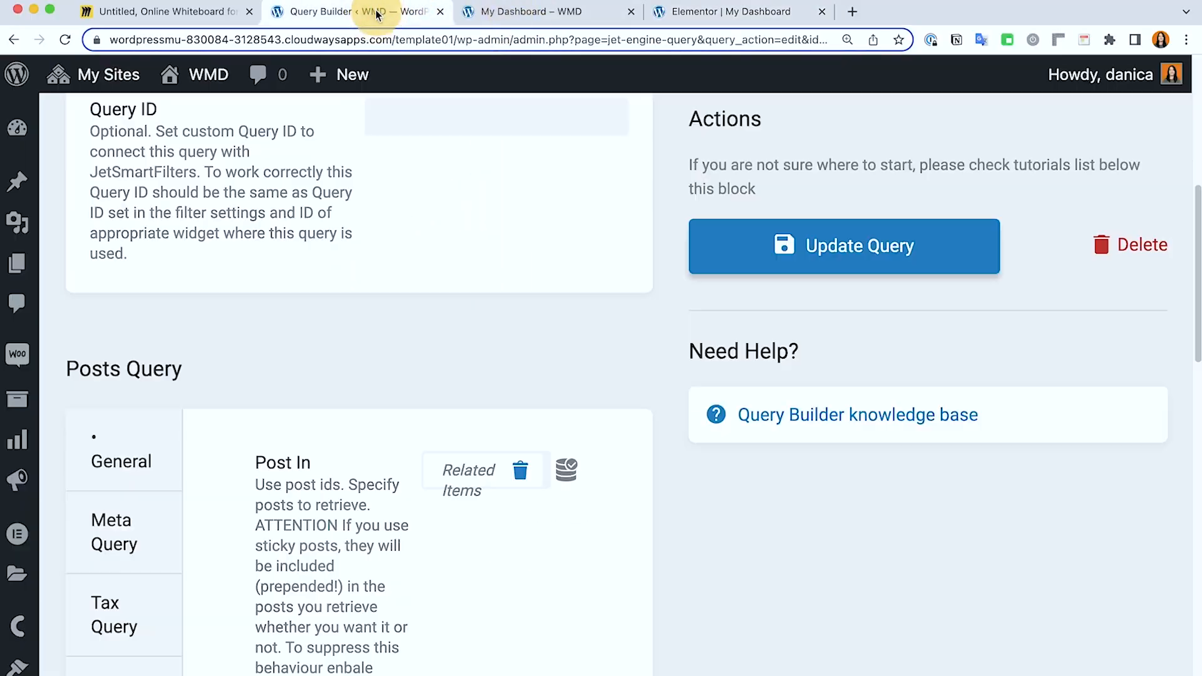
pyautogui.click(14, 39)
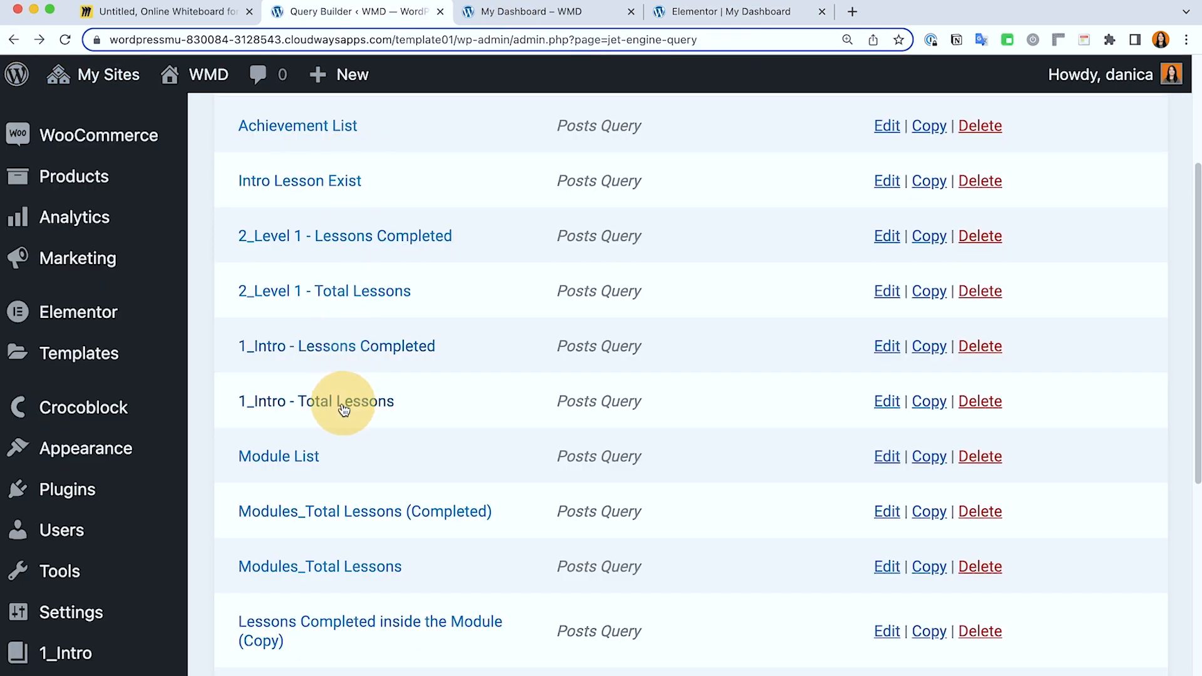
pyautogui.click(344, 409)
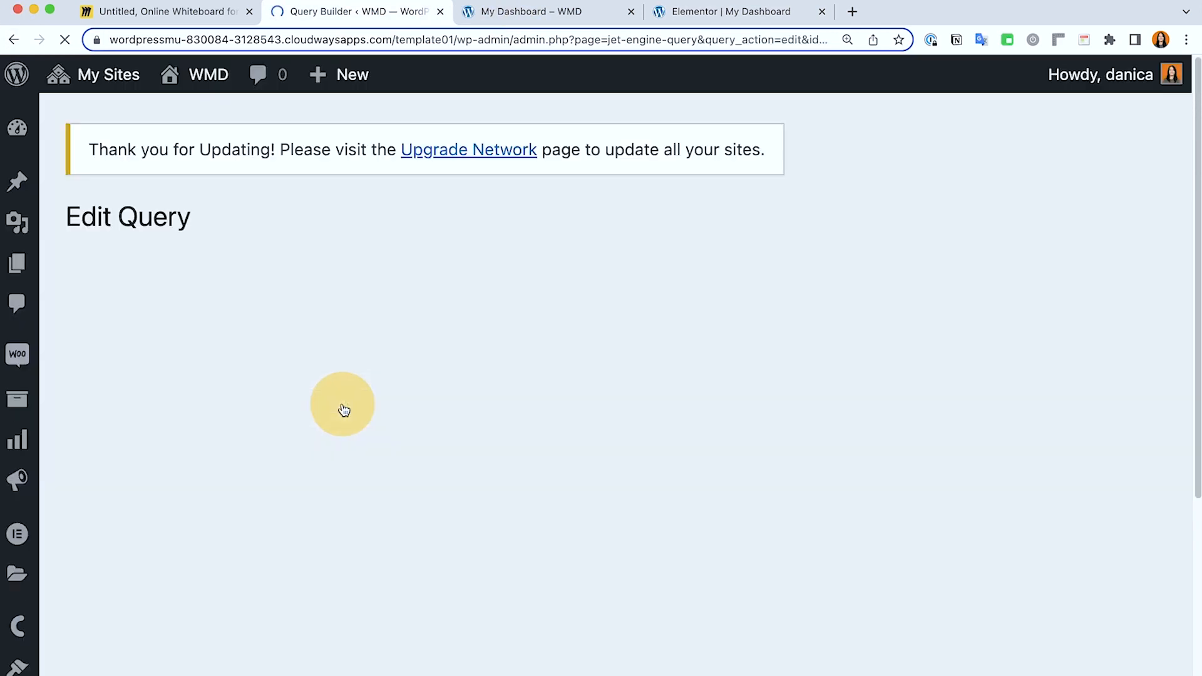
pyautogui.scroll(-2, 490, 334)
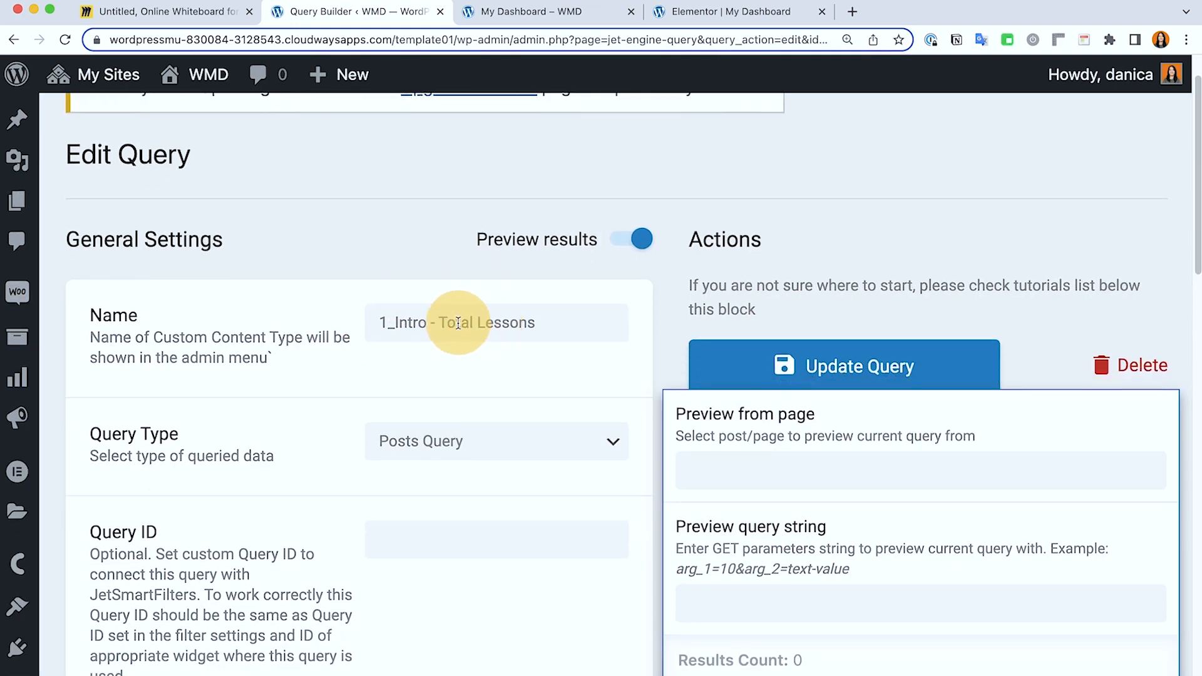
pyautogui.click(633, 223)
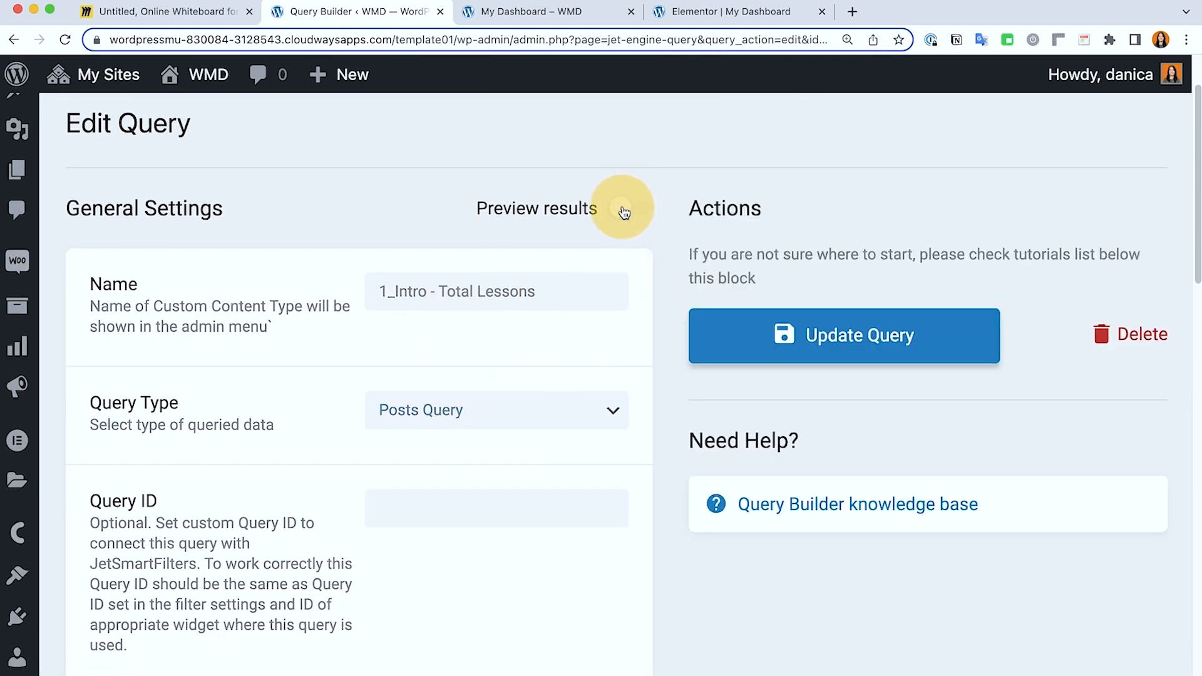
# Examine the Post Type and other General settings of the 1_Intro - Total Lessons posts query.
pyautogui.scroll(-8, 373, 365)
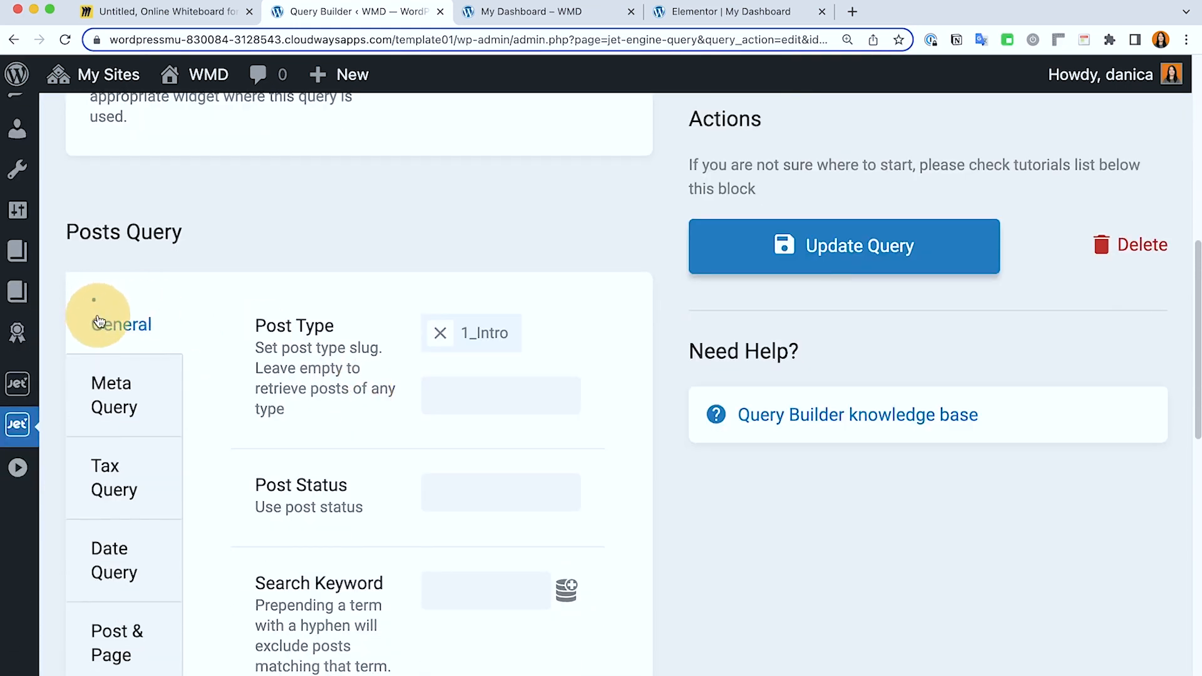
pyautogui.scroll(-1, 479, 341)
pyautogui.scroll(-10, 479, 342)
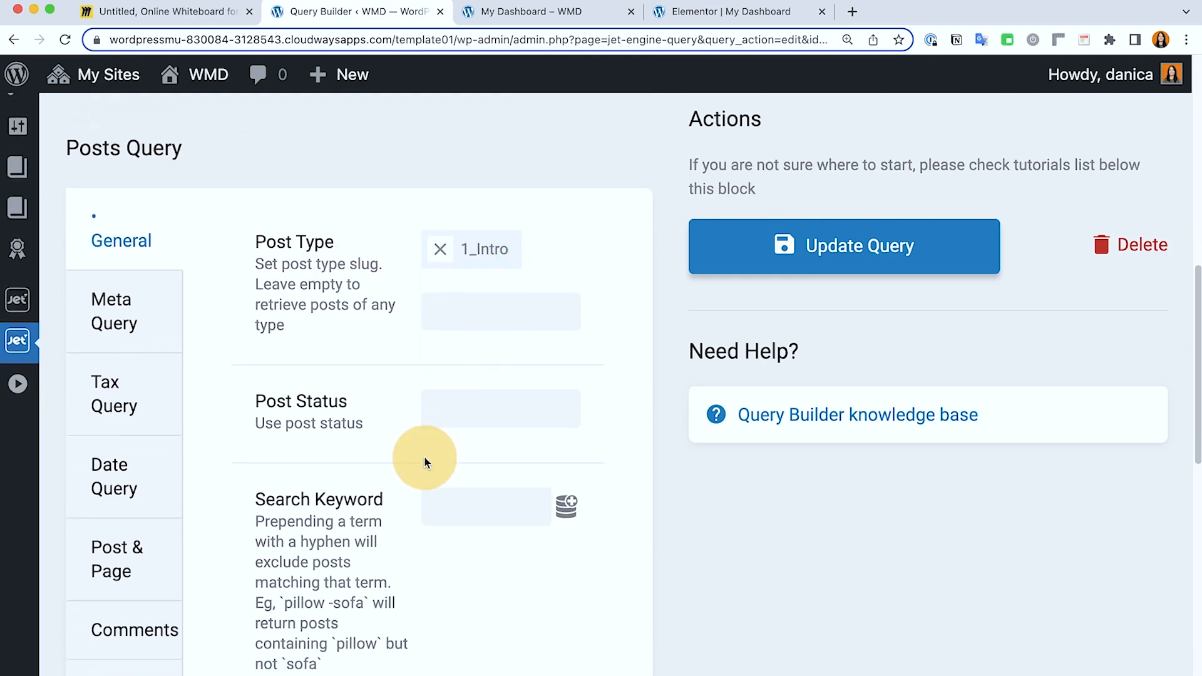
pyautogui.scroll(10, 341, 464)
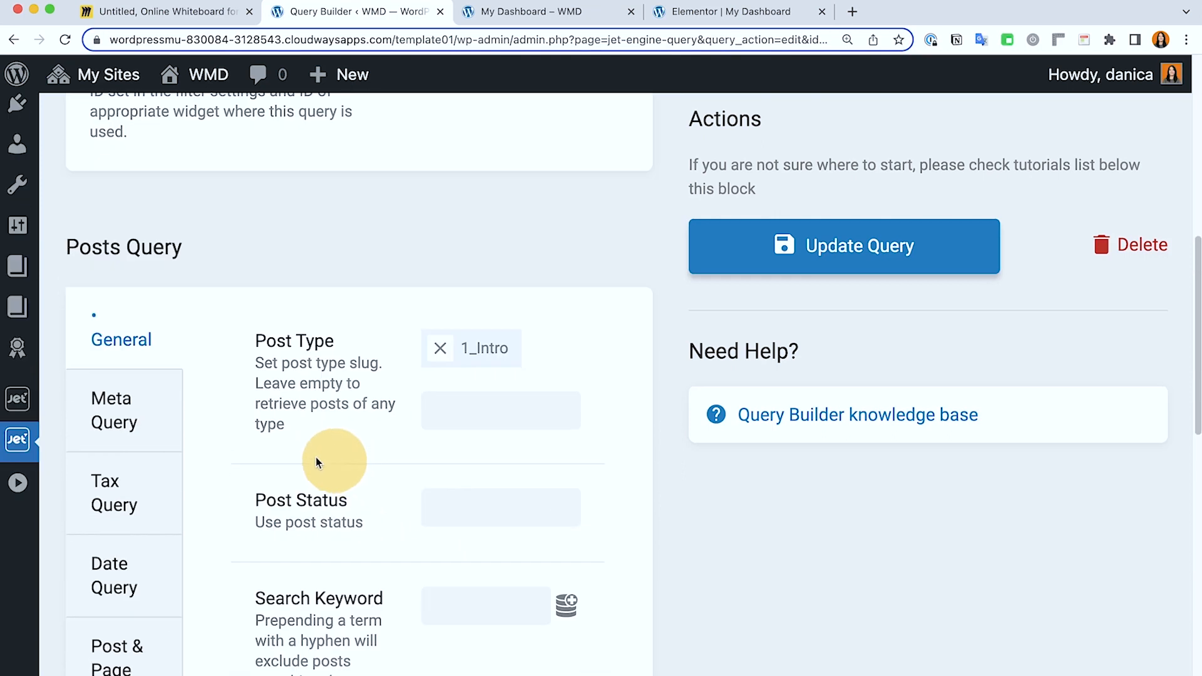
pyautogui.scroll(-4, 255, 449)
pyautogui.scroll(1, 241, 408)
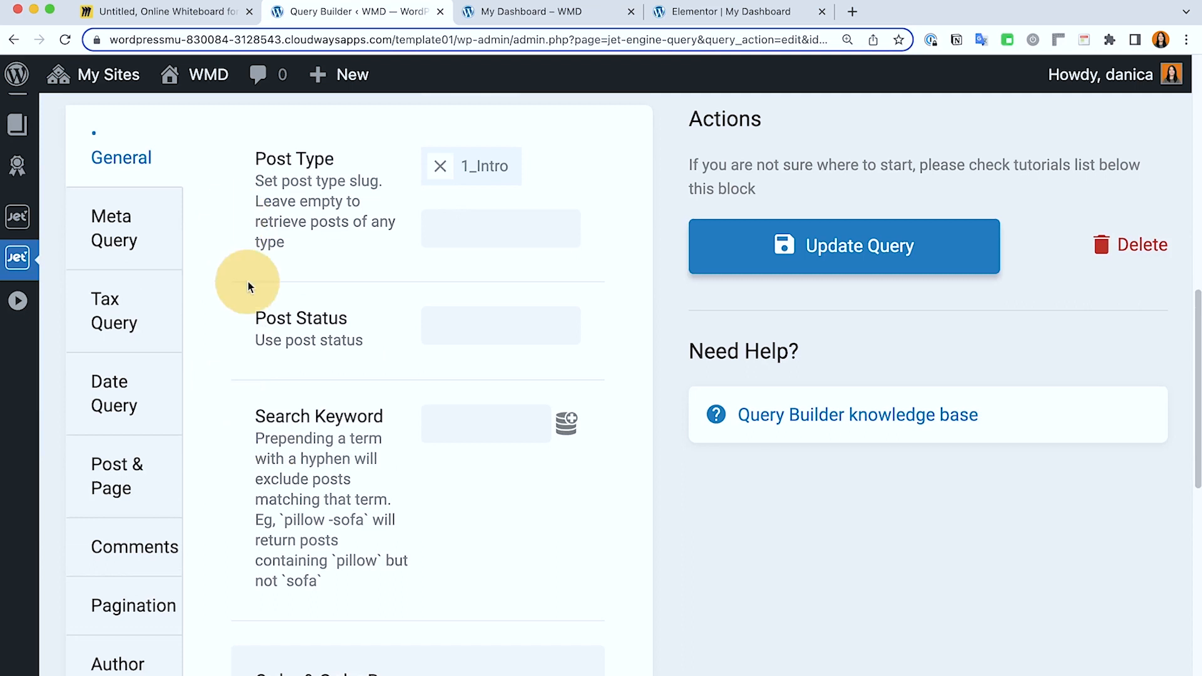
# Examine the Post & Page and general settings of the 1_Intro - Total Lessons query and compare them with the Elementor total-count widget.
pyautogui.scroll(6, 342, 404)
pyautogui.scroll(-1, 180, 533)
pyautogui.scroll(-5, 94, 601)
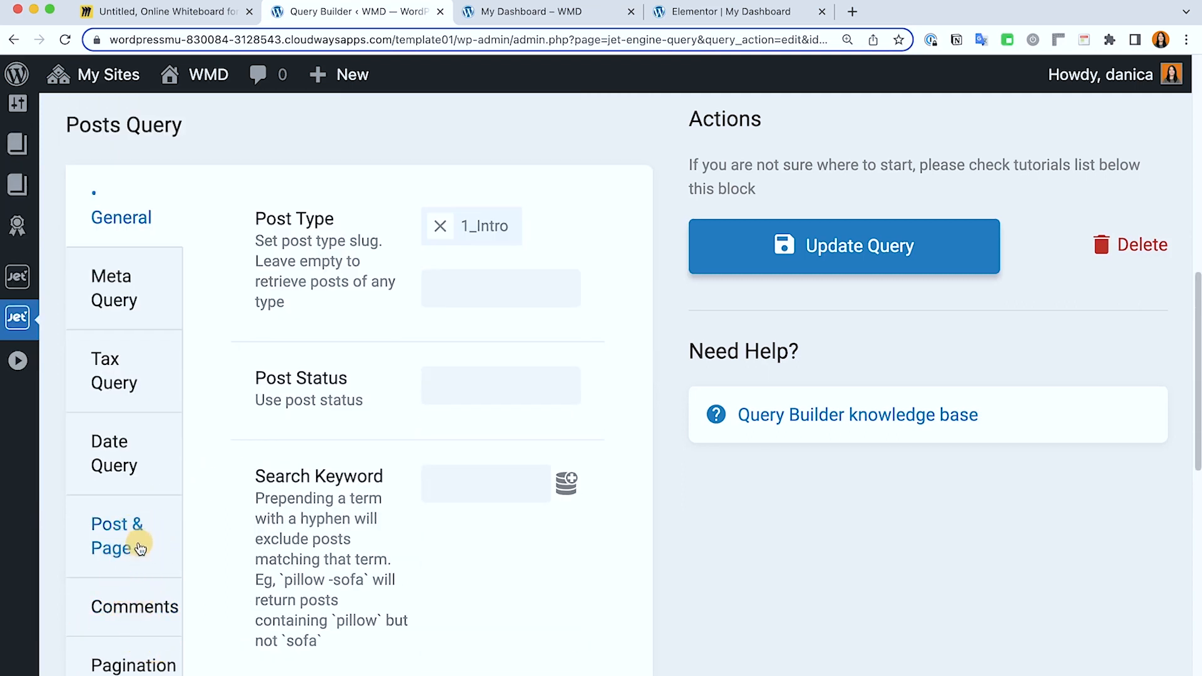
pyautogui.click(138, 551)
pyautogui.scroll(10, 418, 474)
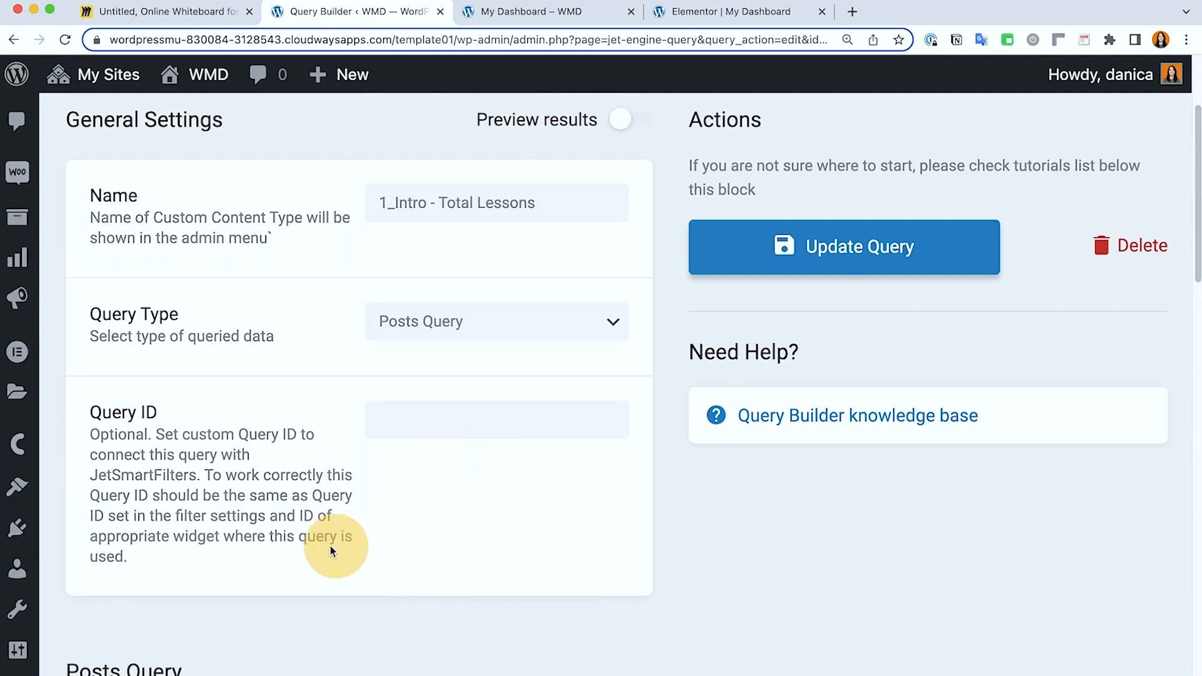
pyautogui.scroll(-5, 376, 526)
pyautogui.scroll(5, 442, 331)
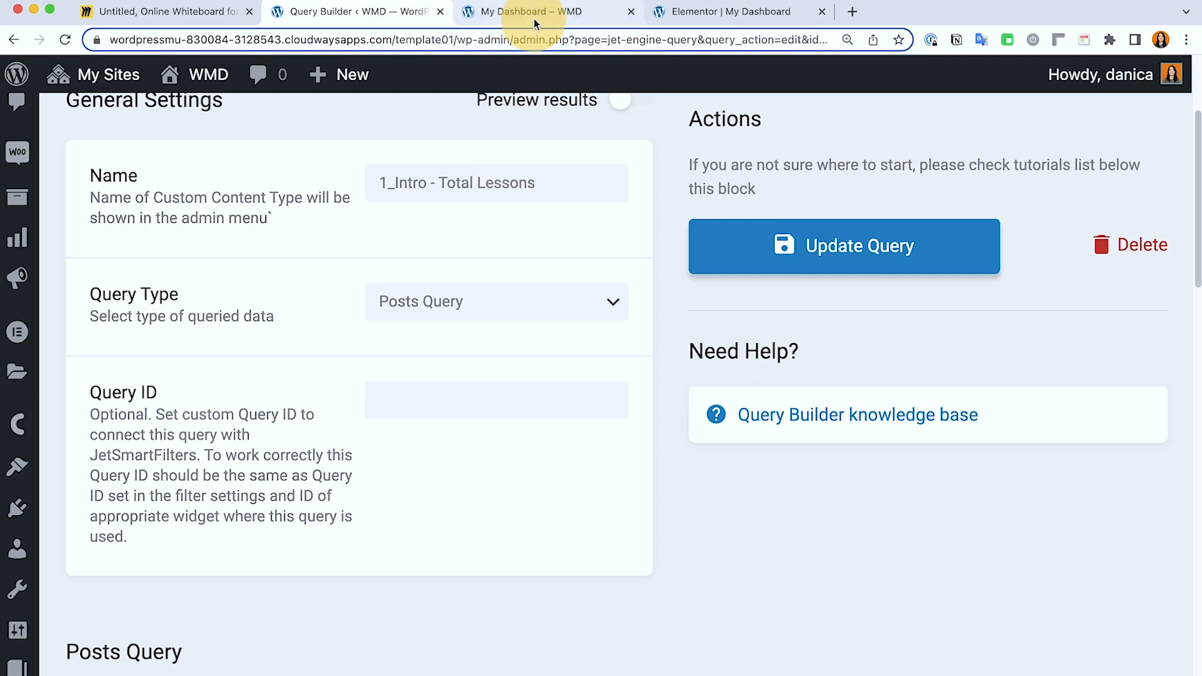
pyautogui.click(692, 12)
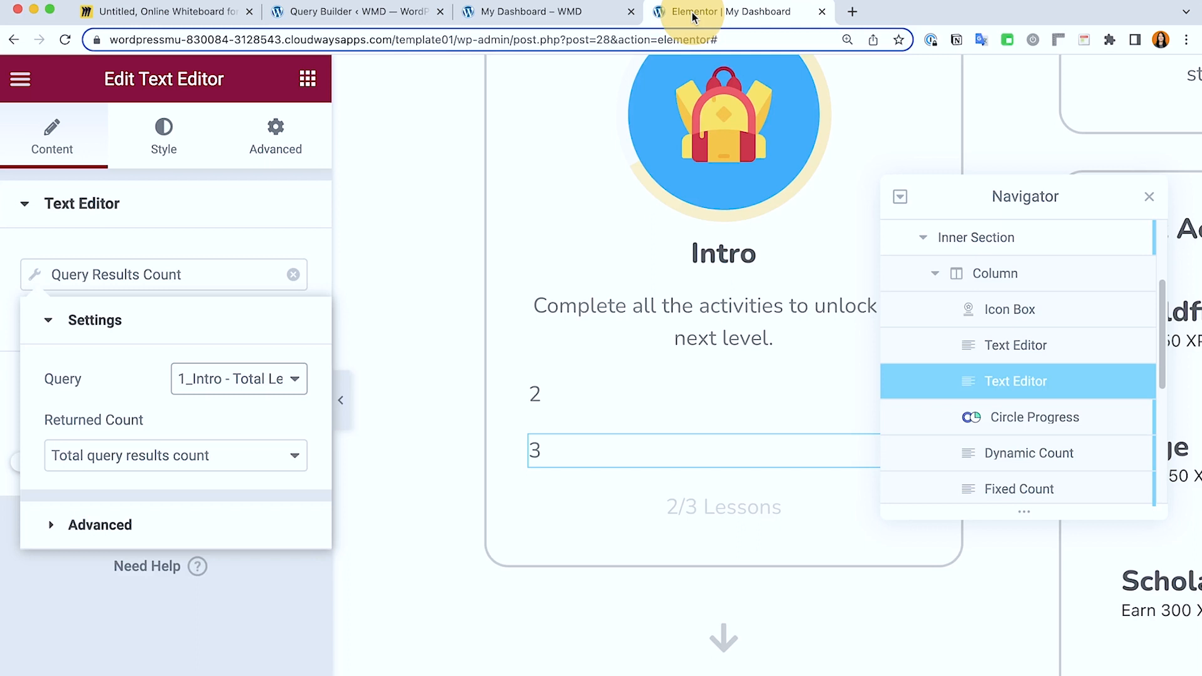
pyautogui.click(354, 15)
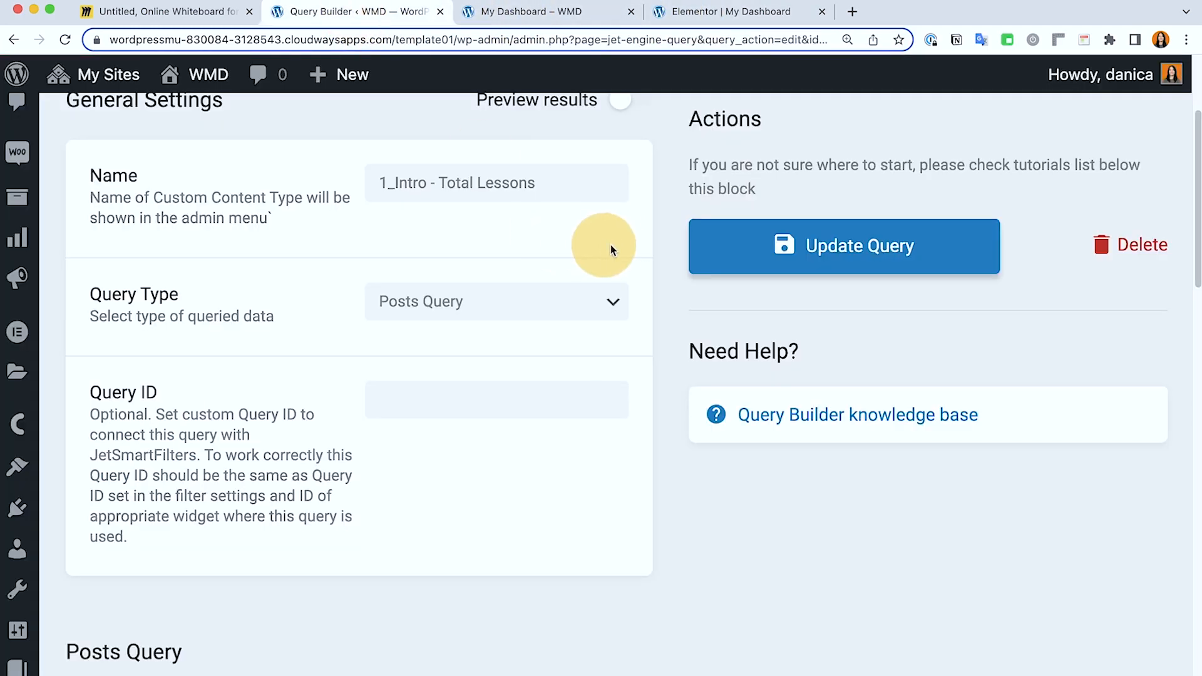
# Set the Post Status of the 1_Intro - Total Lessons query to Publish in its General query settings.
pyautogui.scroll(-8, 666, 316)
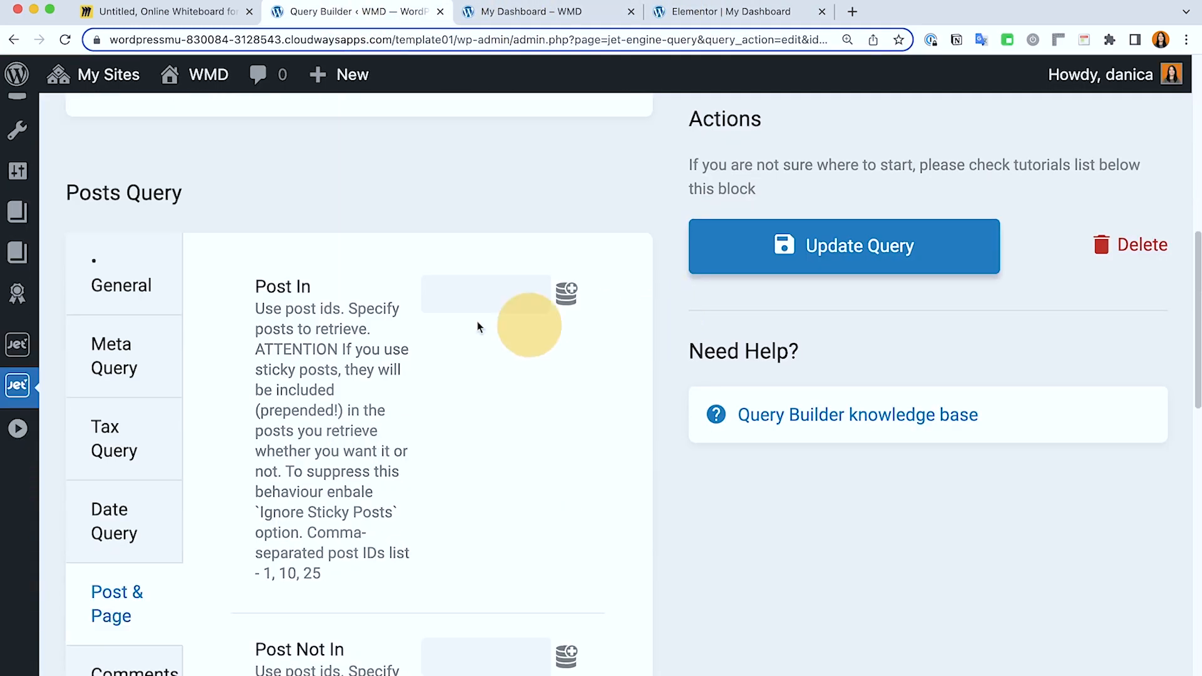
pyautogui.click(136, 289)
pyautogui.scroll(-2, 645, 313)
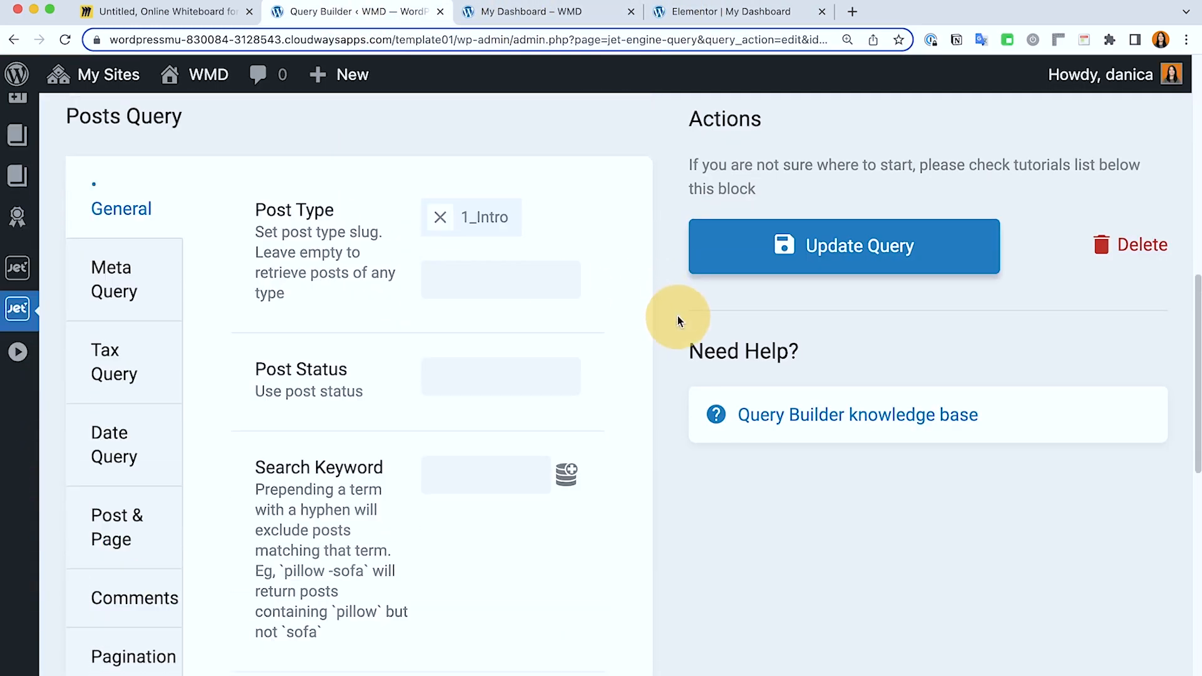
pyautogui.click(467, 374)
pyautogui.click(490, 450)
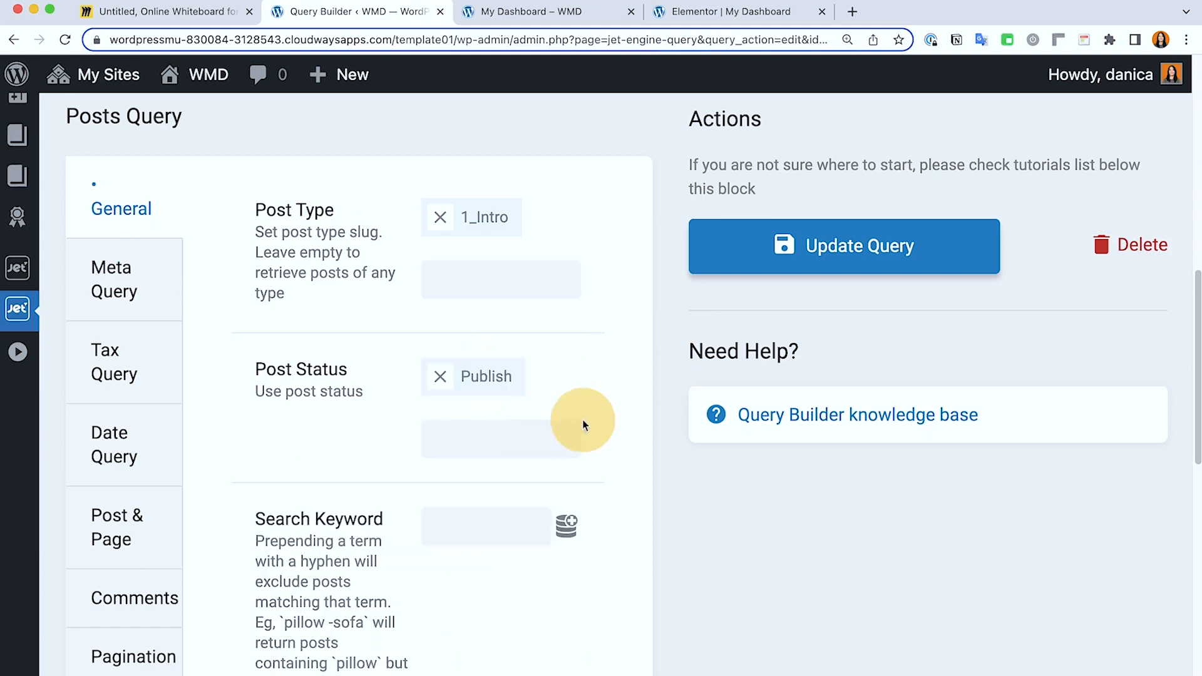
# Preview the results of the 1_Intro - Total Lessons query, turn the preview off and update the query.
pyautogui.scroll(-5, 595, 417)
pyautogui.scroll(15, 683, 501)
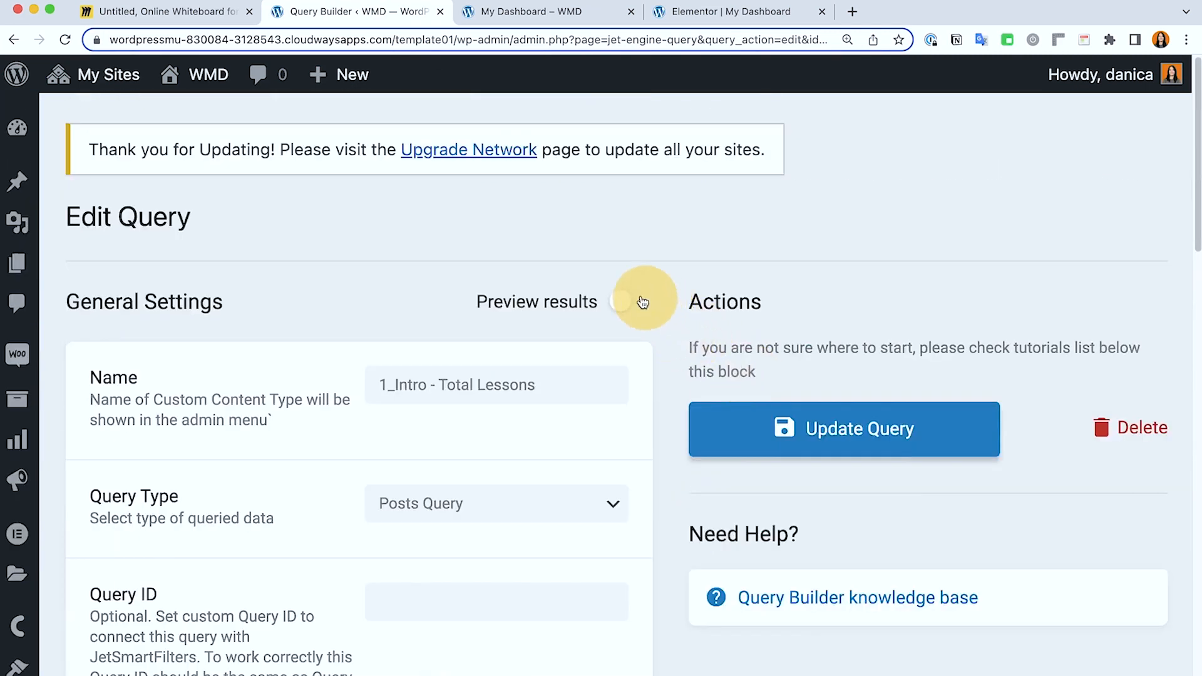
pyautogui.click(643, 303)
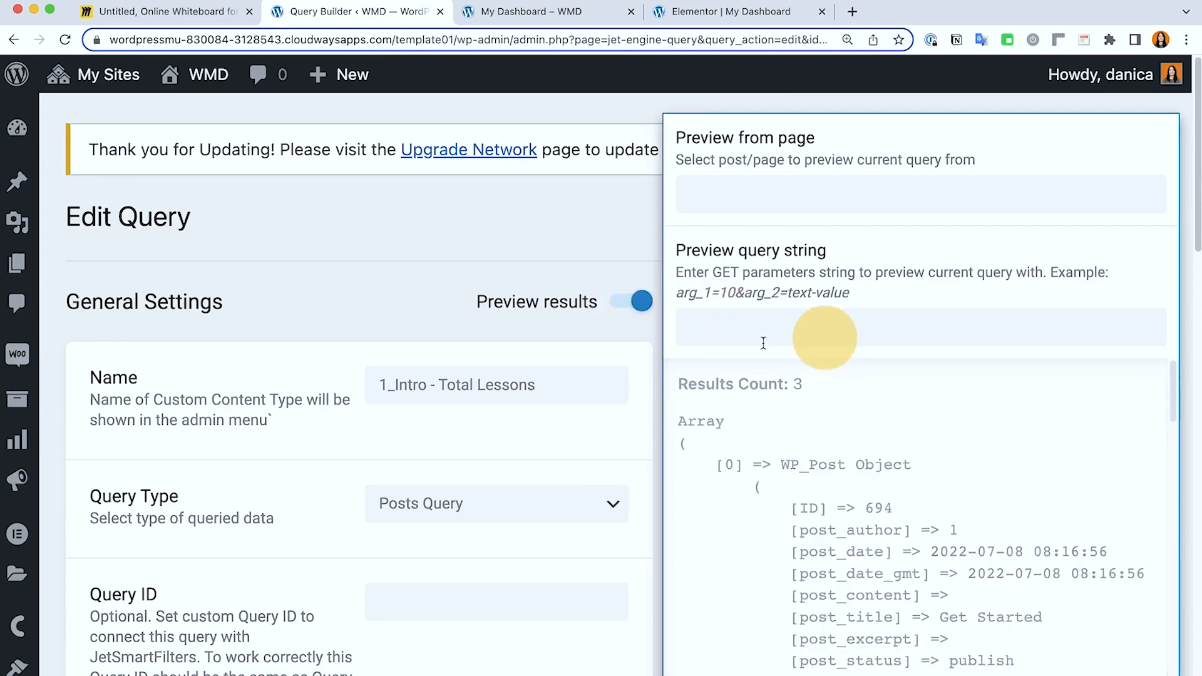
pyautogui.click(621, 302)
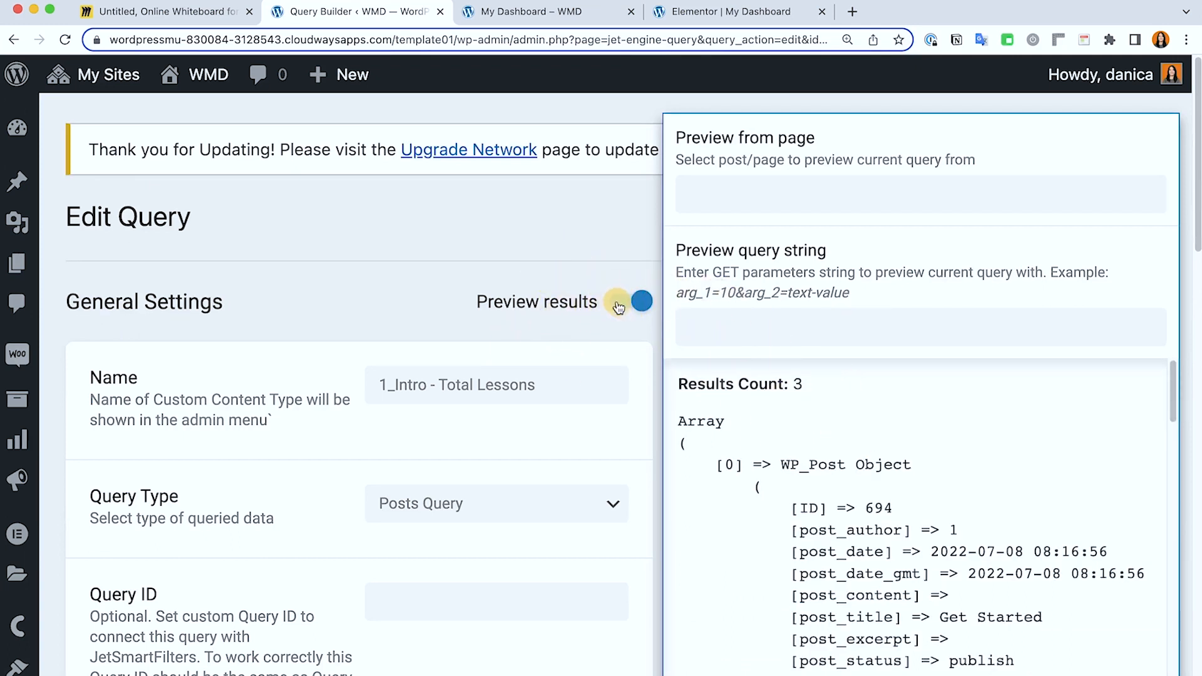
pyautogui.click(867, 442)
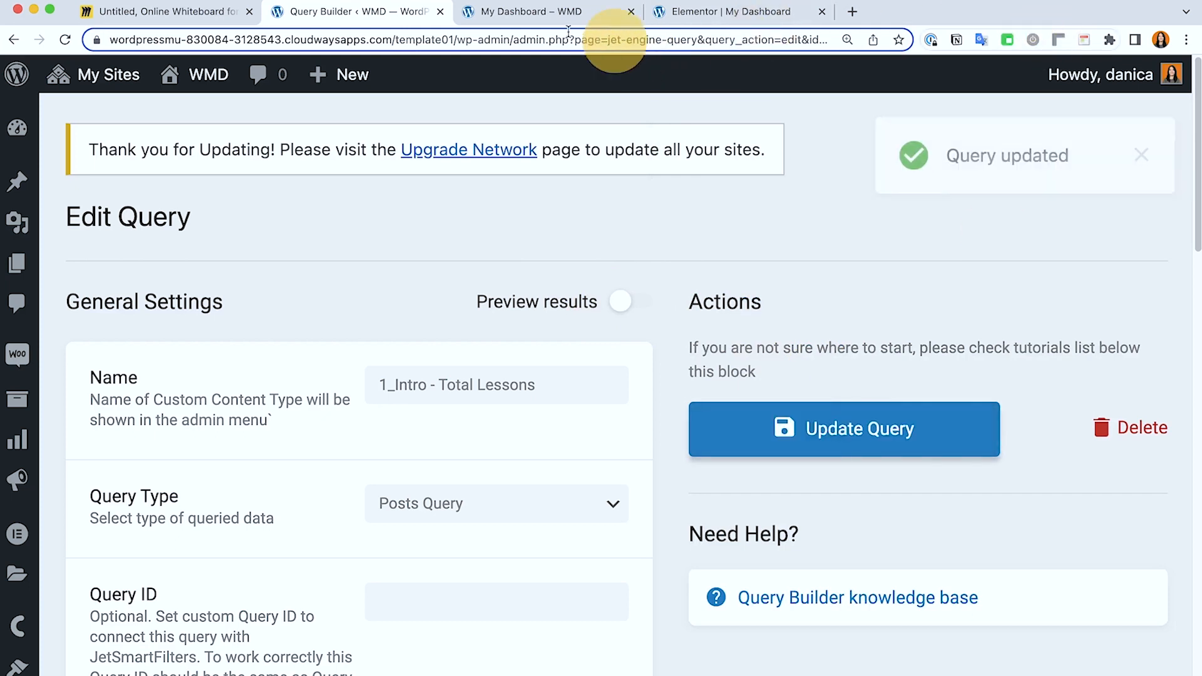
# Switch to the Elementor editor and give the total-count tag "/" as Before text and " Lessons" as After text.
pyautogui.click(559, 12)
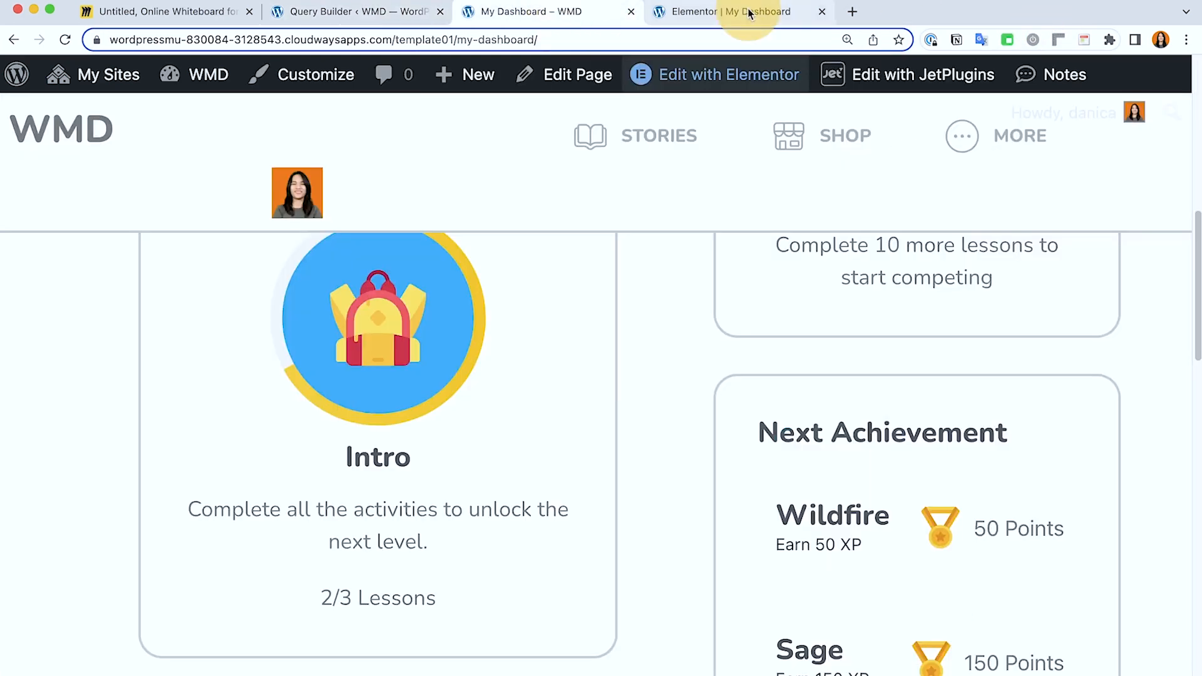
pyautogui.click(749, 13)
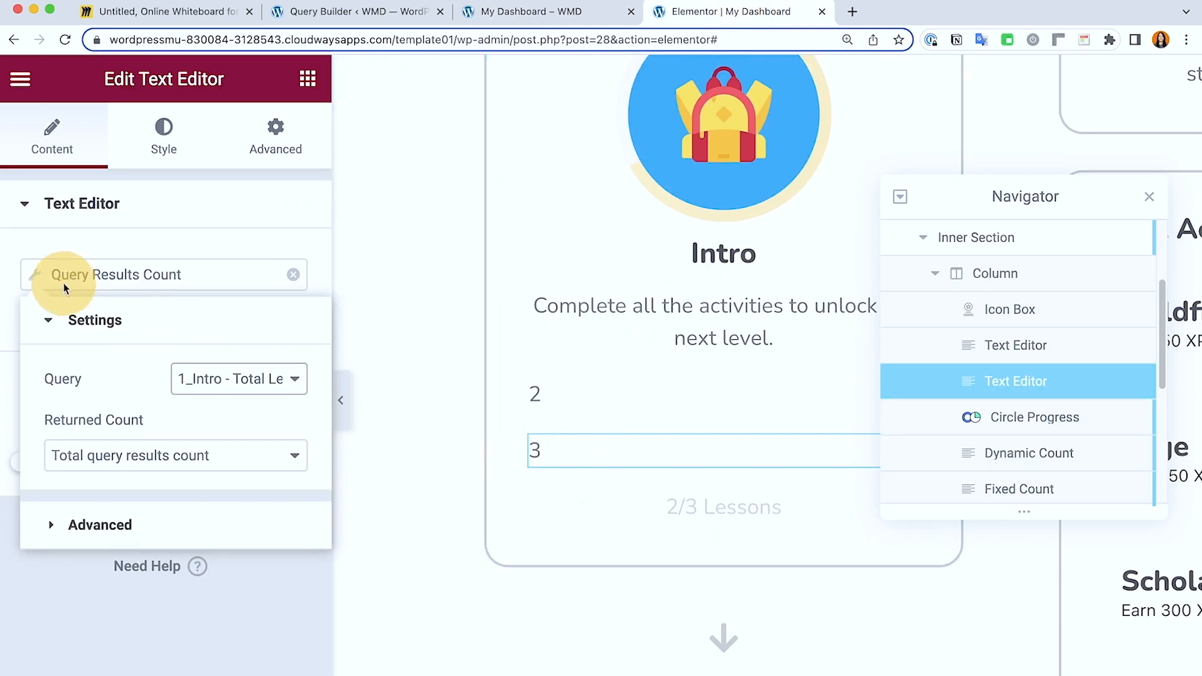
pyautogui.click(42, 280)
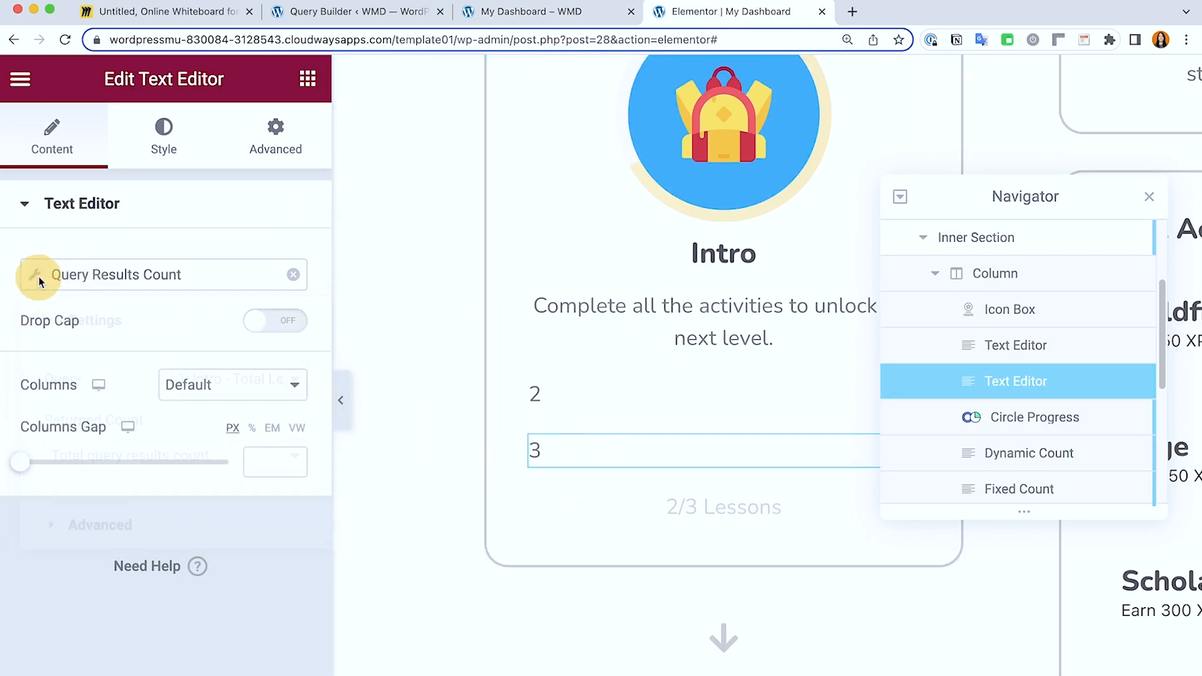
pyautogui.click(34, 275)
pyautogui.click(95, 523)
pyautogui.click(187, 437)
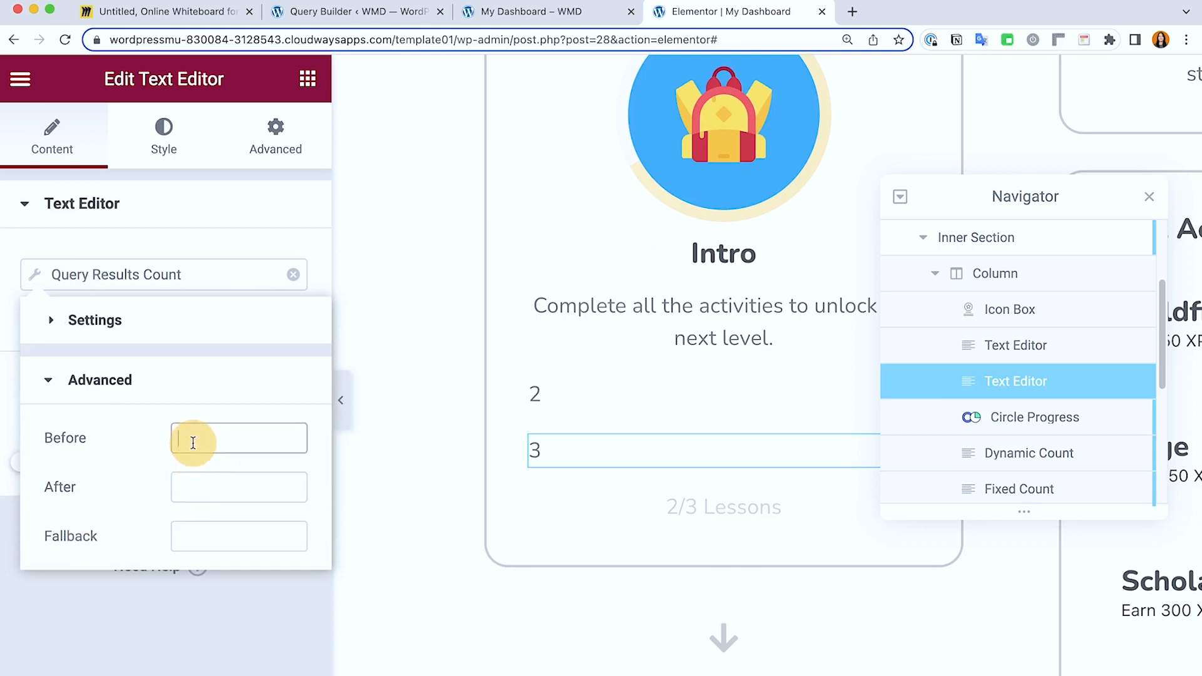
pyautogui.write('/')
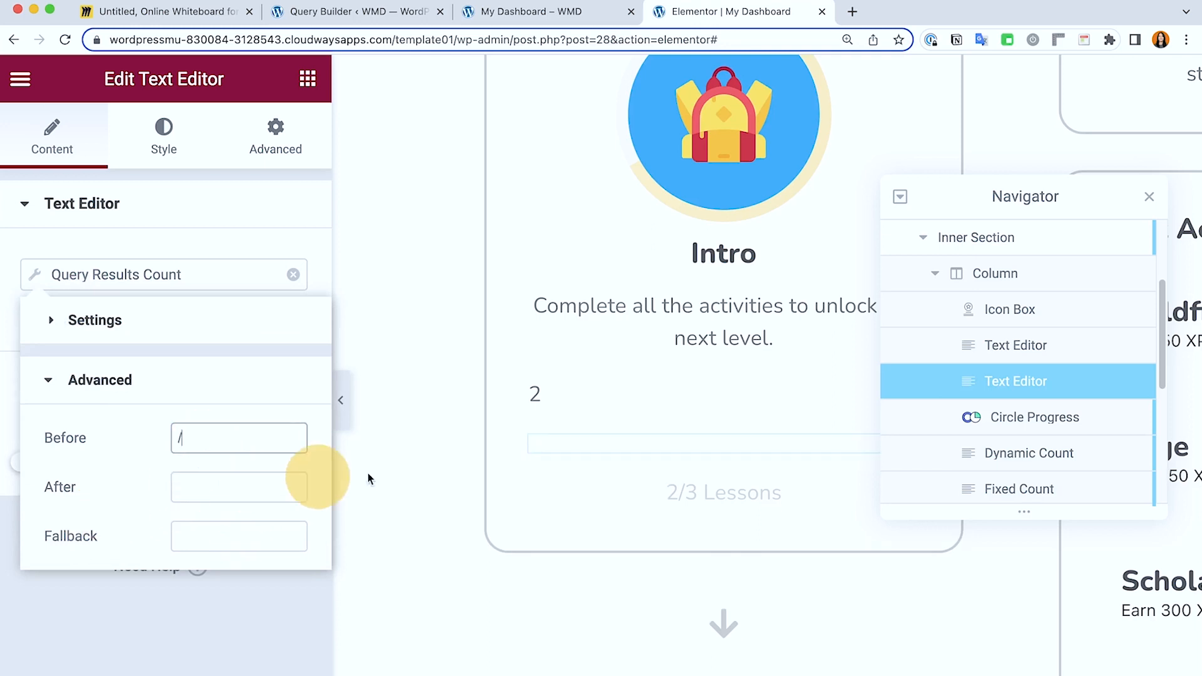
pyautogui.click(260, 487)
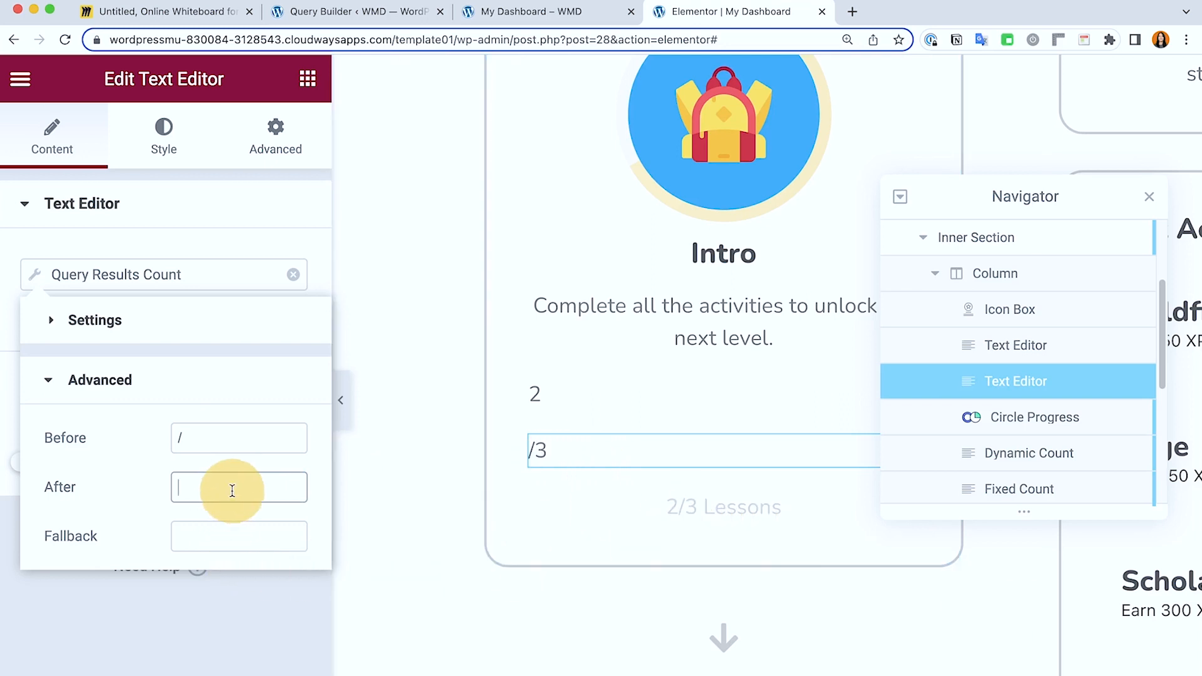
pyautogui.write('Lessons')
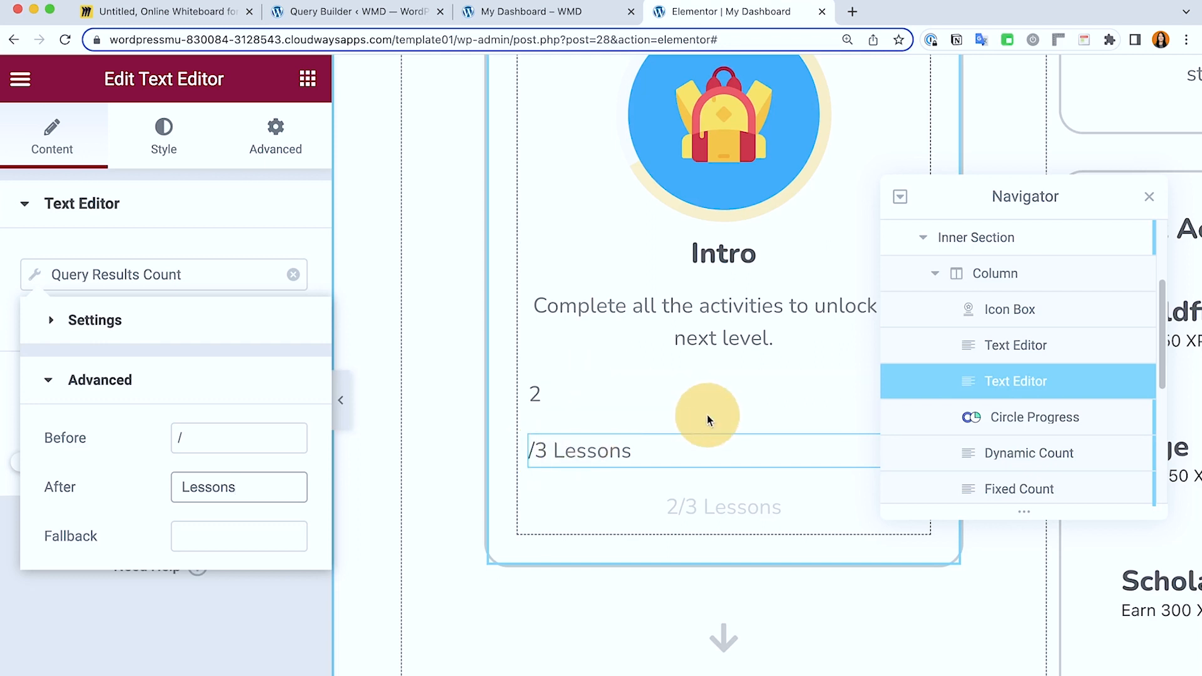
# Check the layout Width options of the total-count Text Editor widget and select the completed-count Text Editor widget above it.
pyautogui.click(275, 143)
pyautogui.click(281, 473)
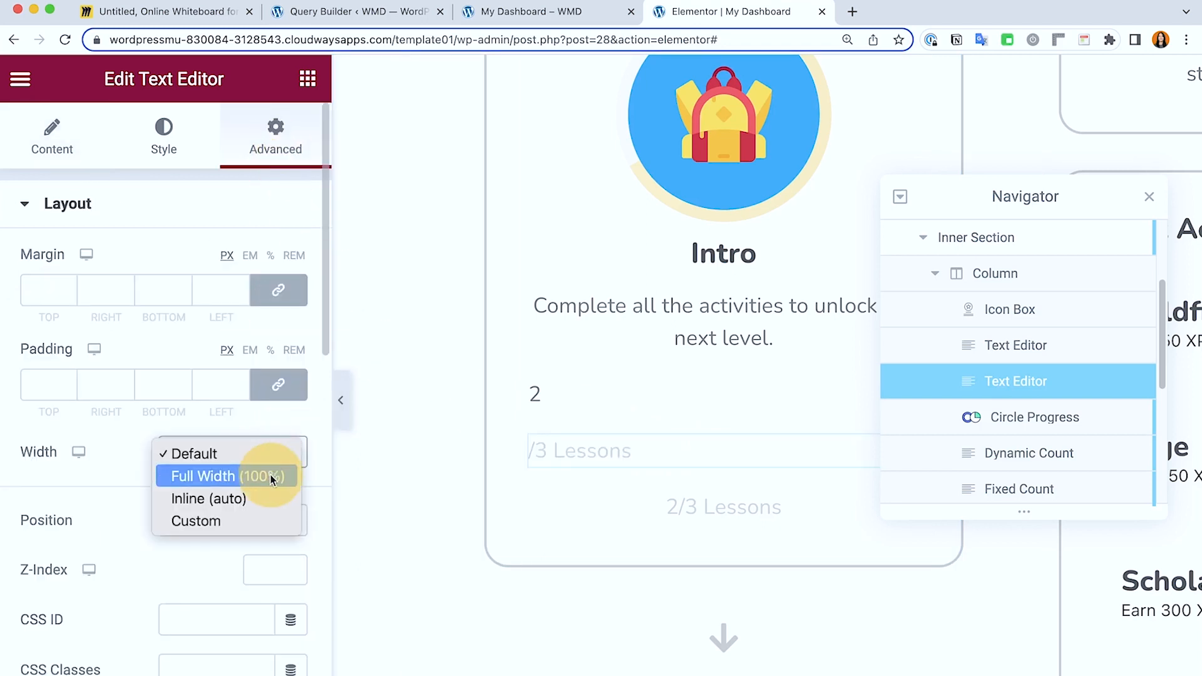
pyautogui.click(201, 213)
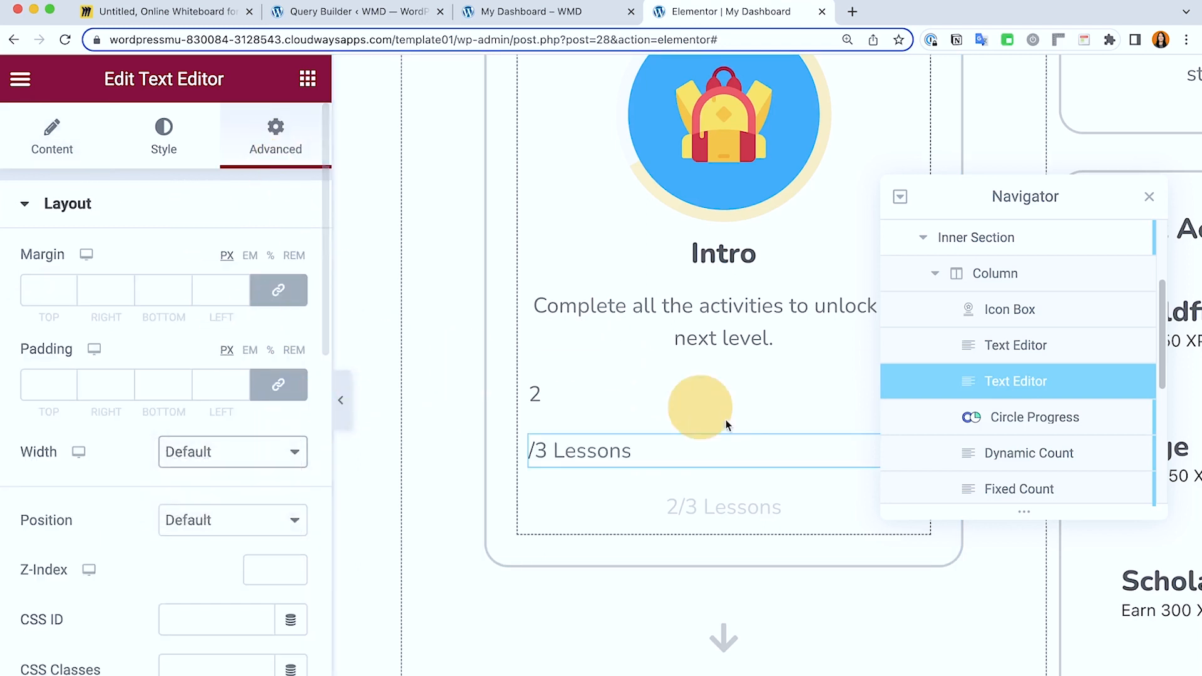
pyautogui.click(691, 405)
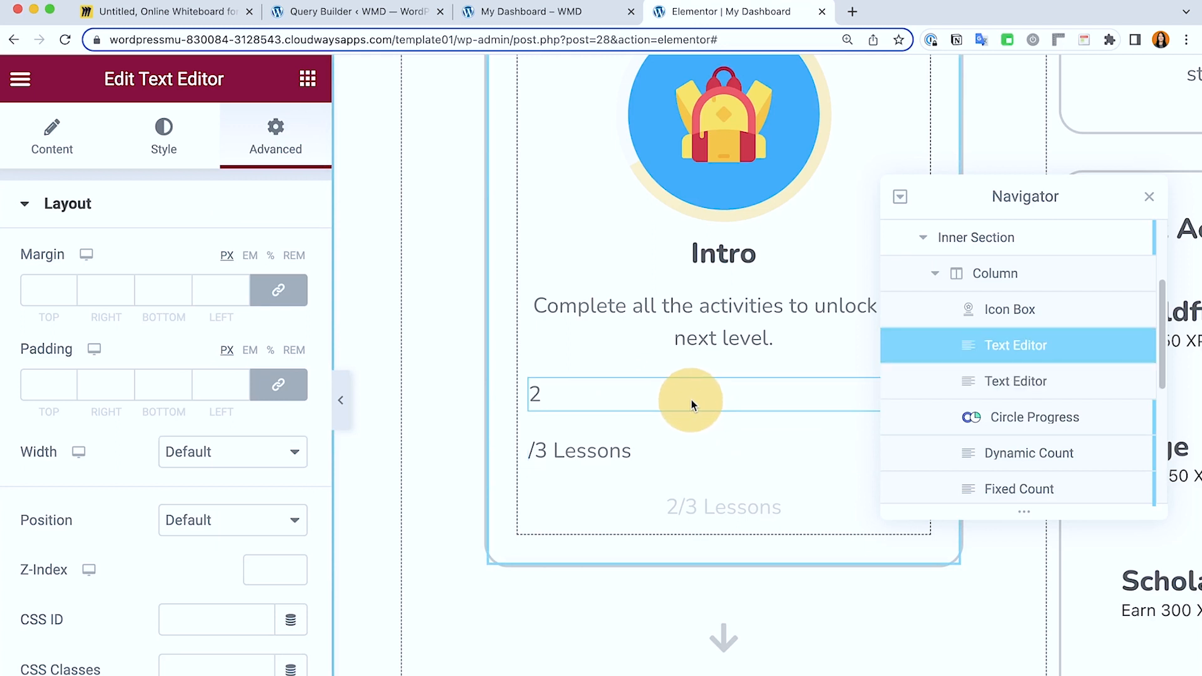